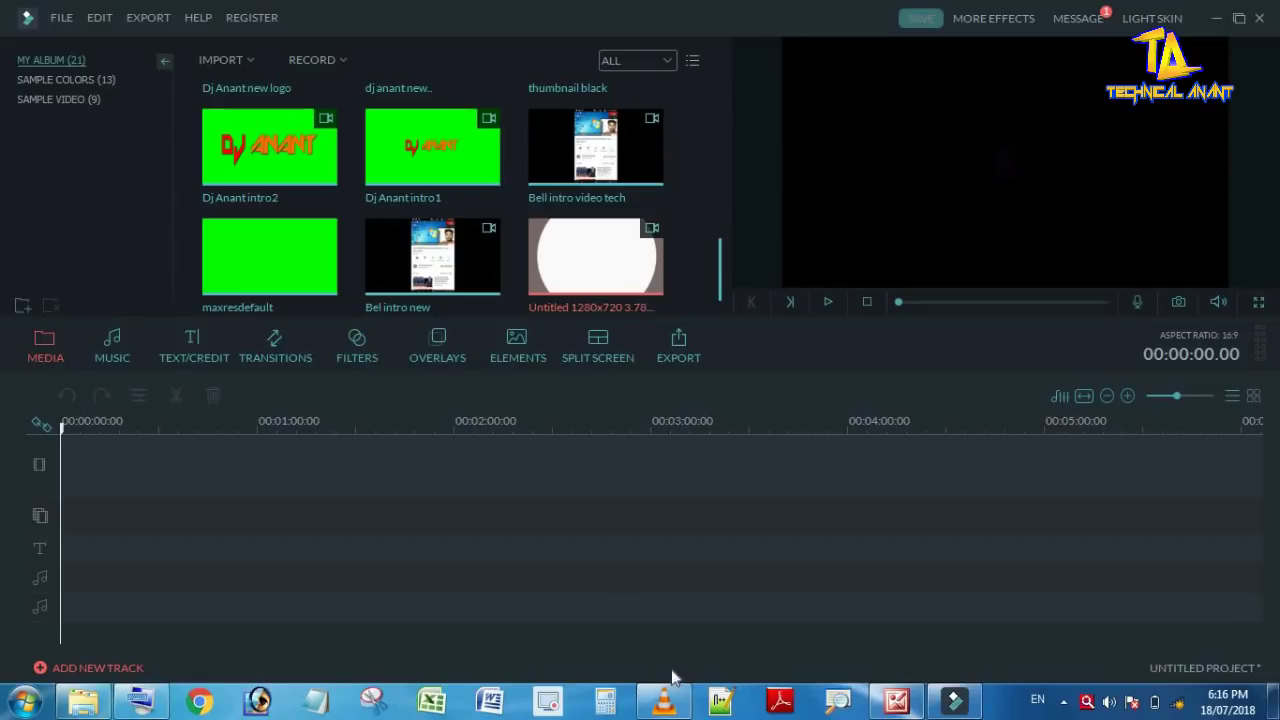
- Switch to VLC and preview the Dilbar Dilbar Belly Dance Mix video from the start and again from about 01:17
left_click(663, 700)
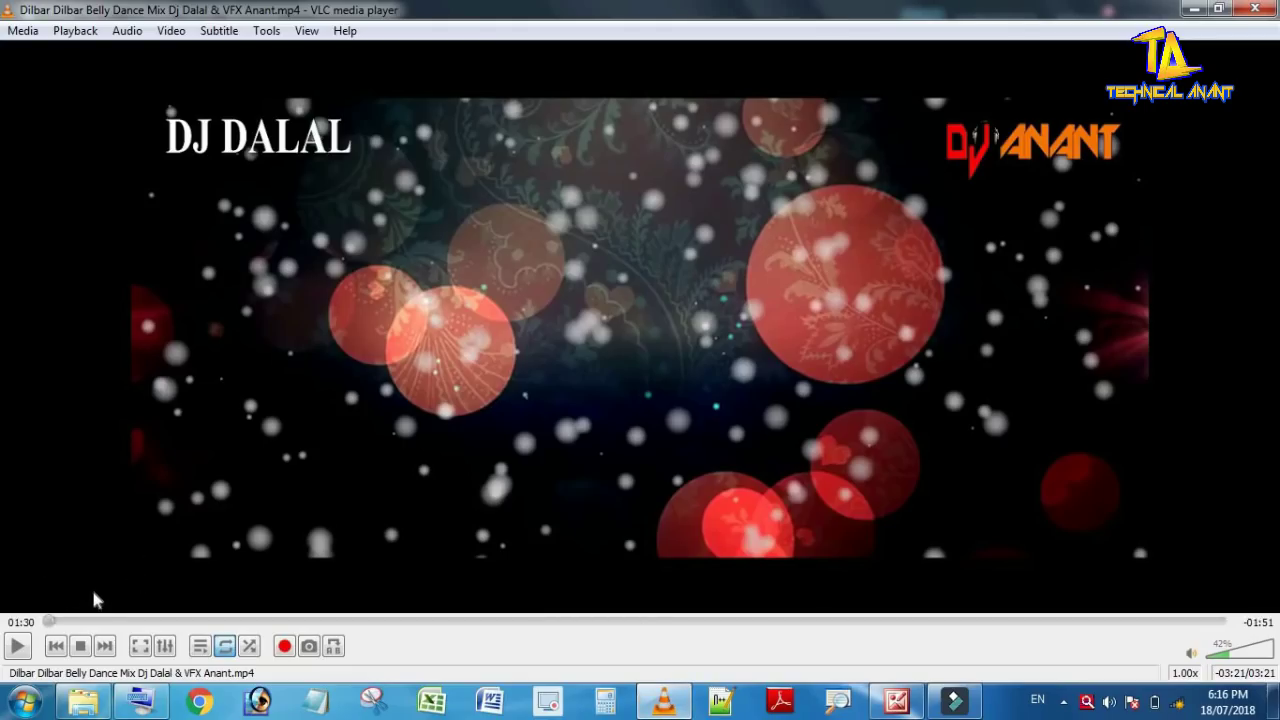
left_click(20, 648)
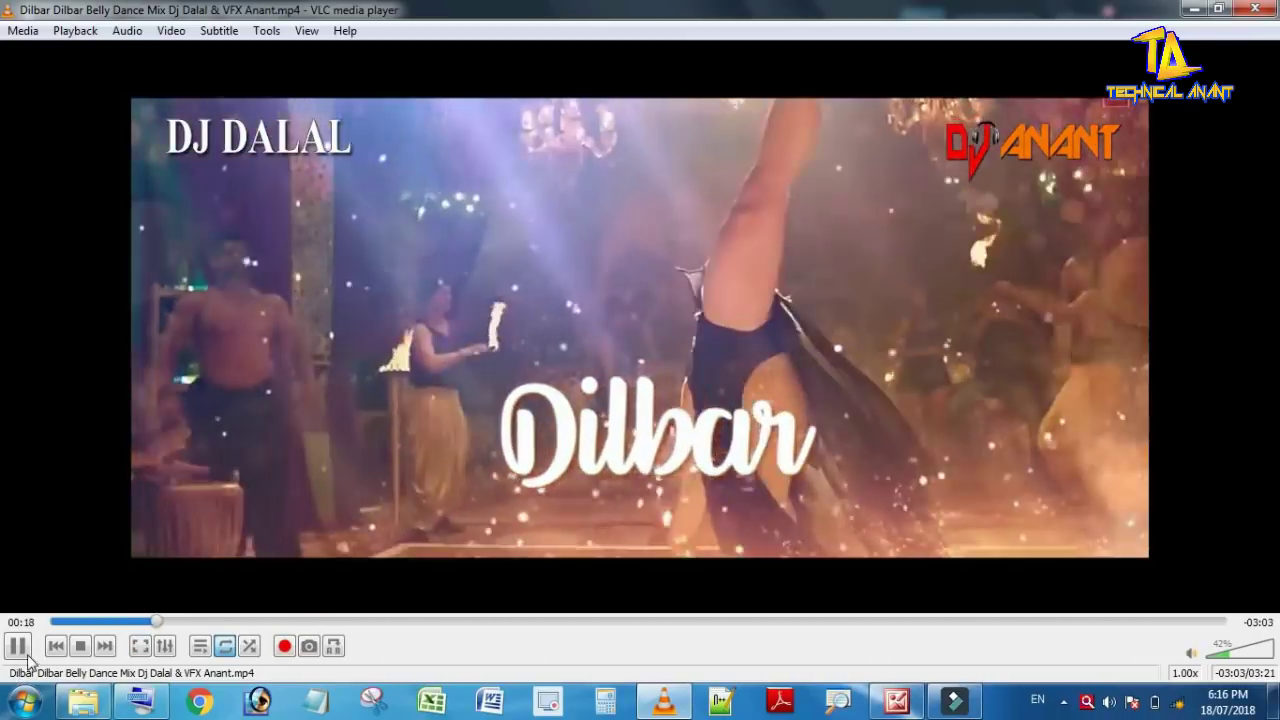
left_click(18, 646)
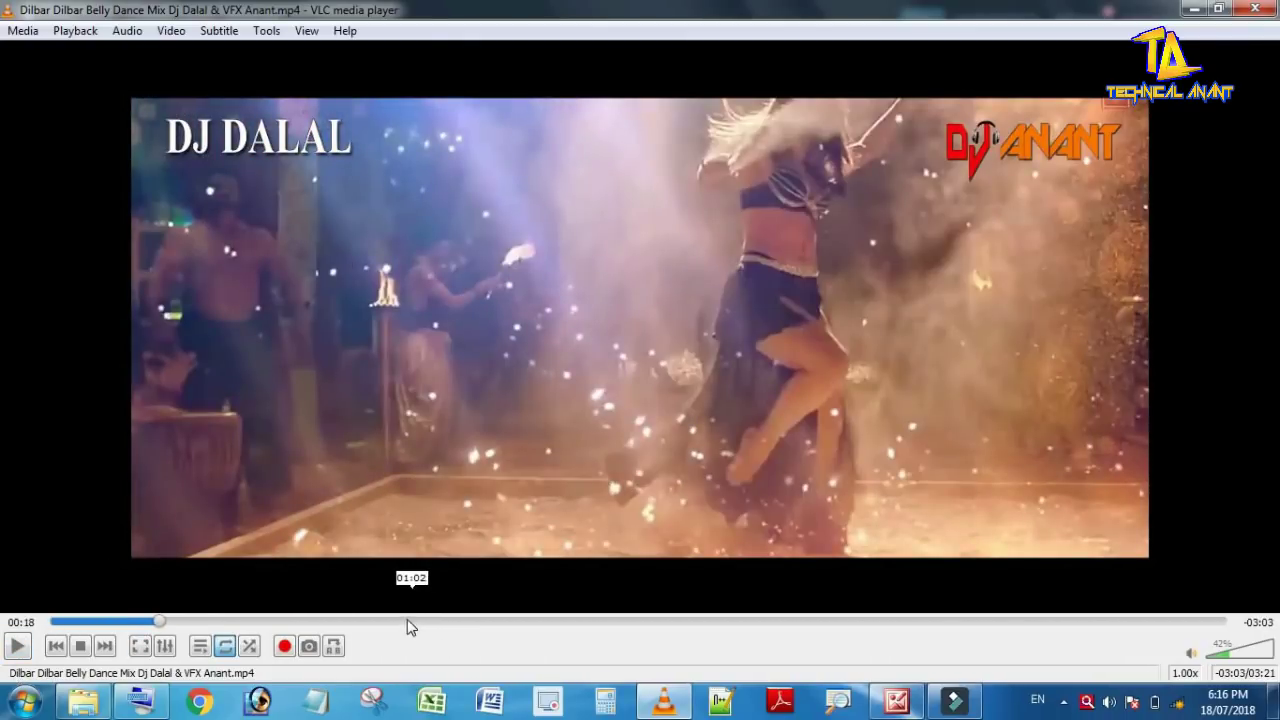
left_click(504, 621)
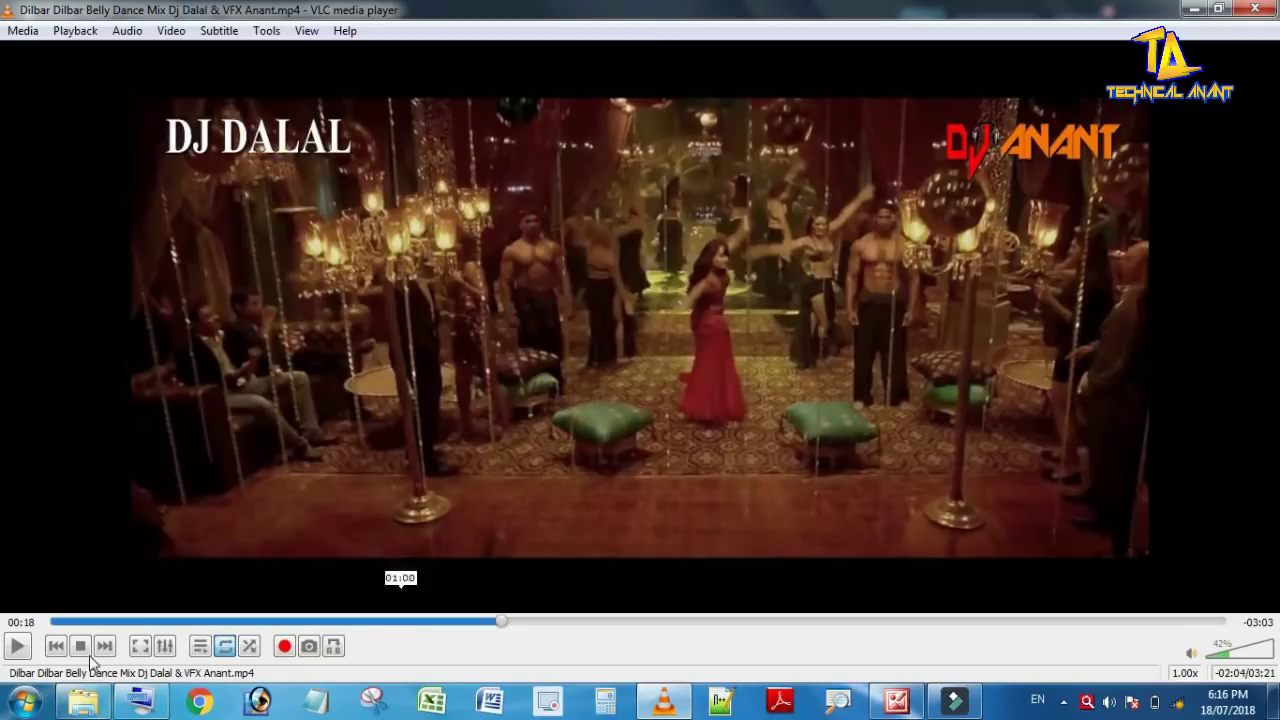
left_click(18, 646)
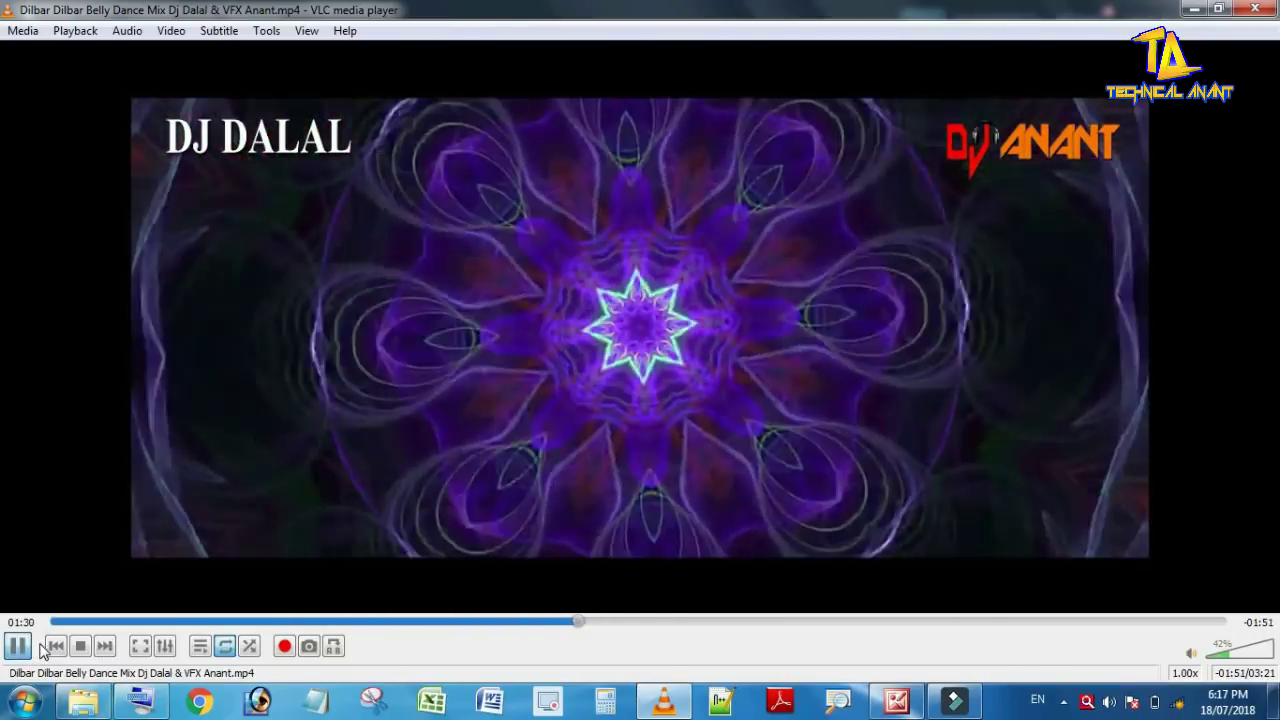
left_click(19, 645)
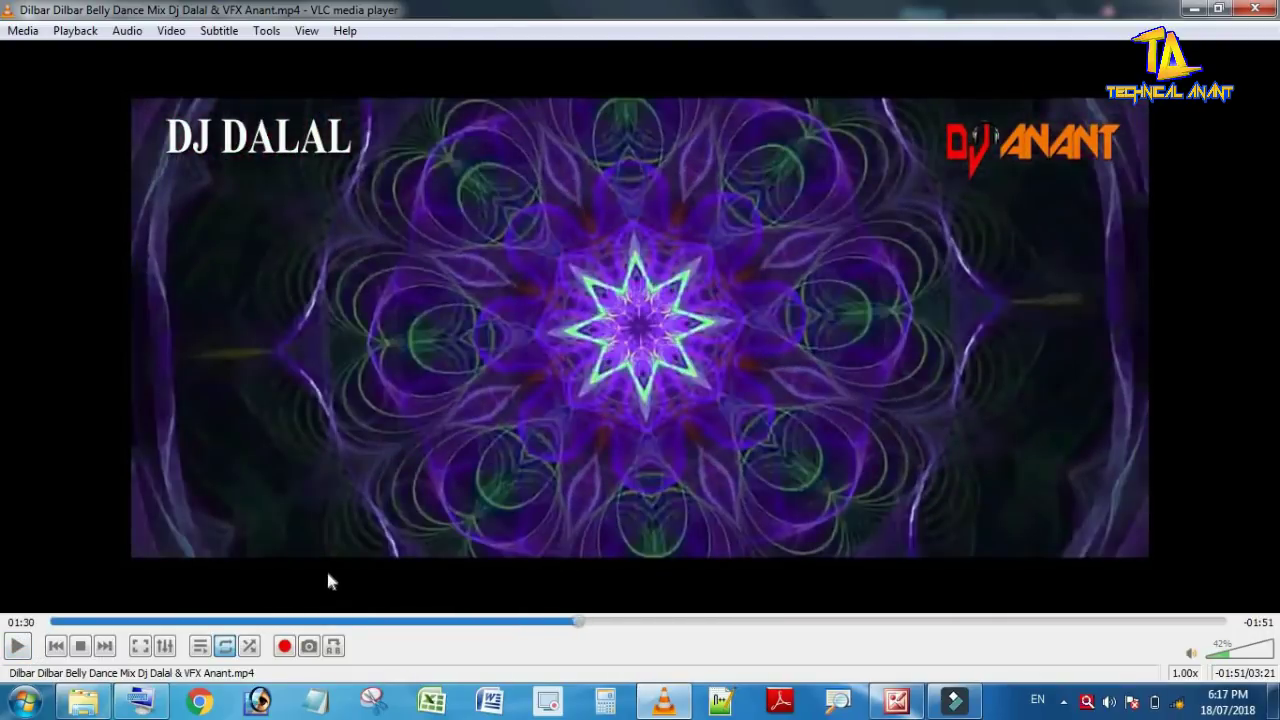
mouse_move(670, 705)
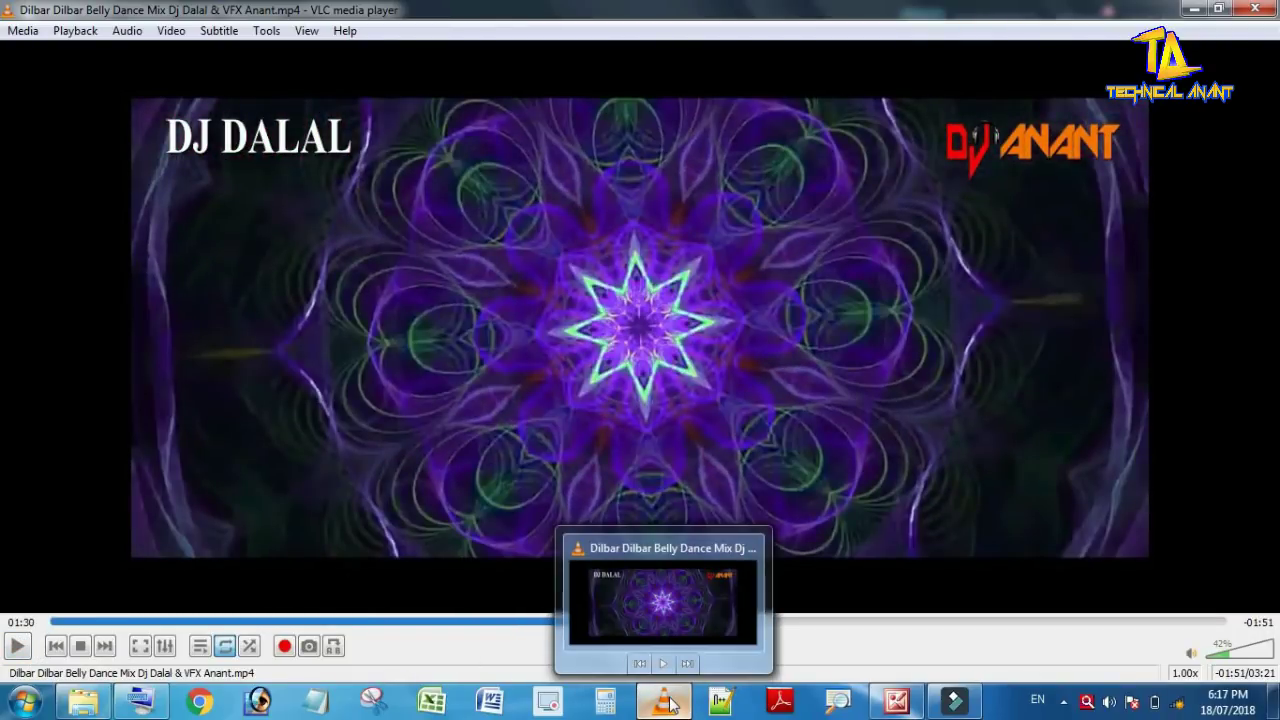
- Switch to Filmora and import the "(140) Funny Love Story Awards Winning Animated Film" video from the Songs folder into the album
left_click(966, 706)
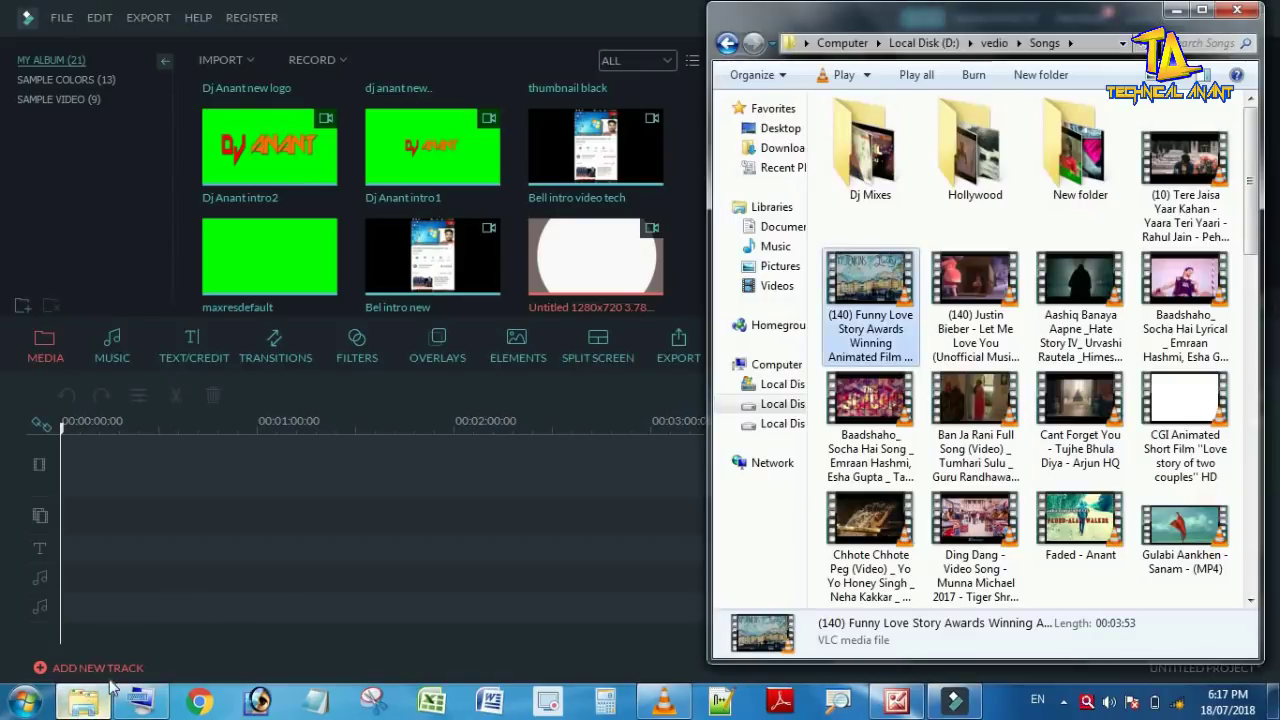
left_click(83, 703)
left_click_drag(880, 305, 605, 258)
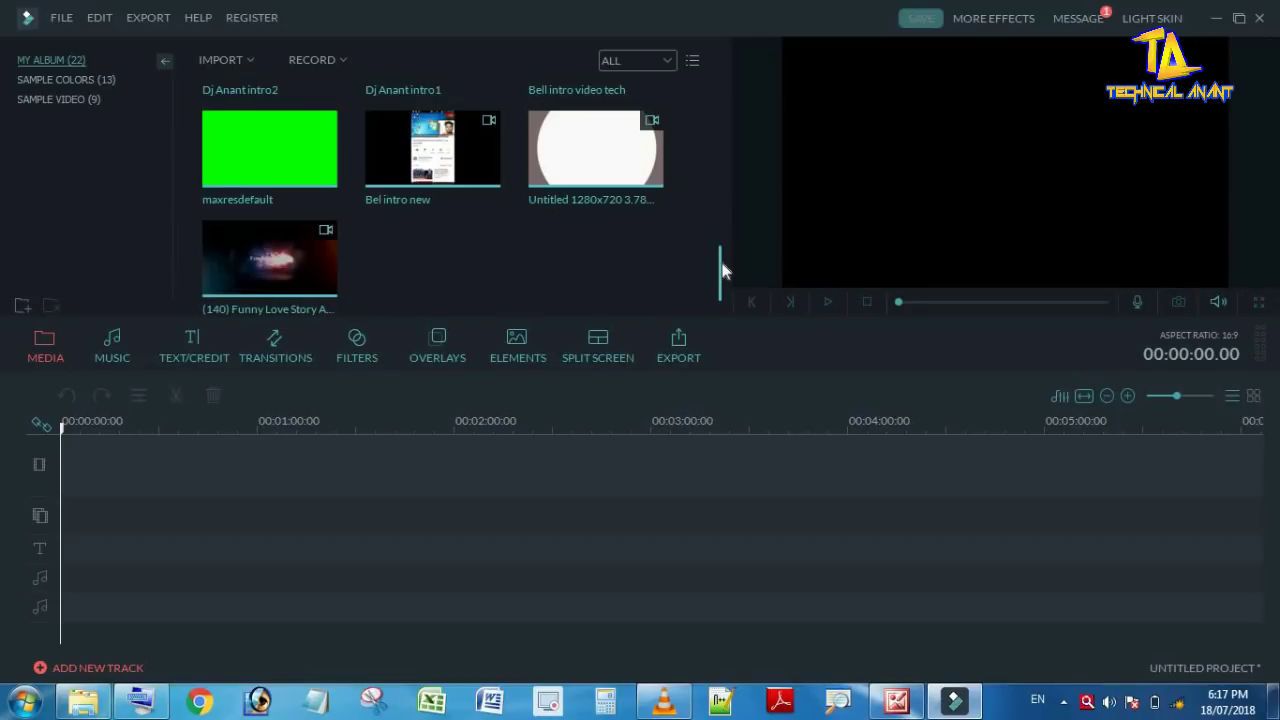
- Add the imported "(140) Funny Love Story" video from the album to the start of the video track
left_click_drag(723, 268, 722, 100)
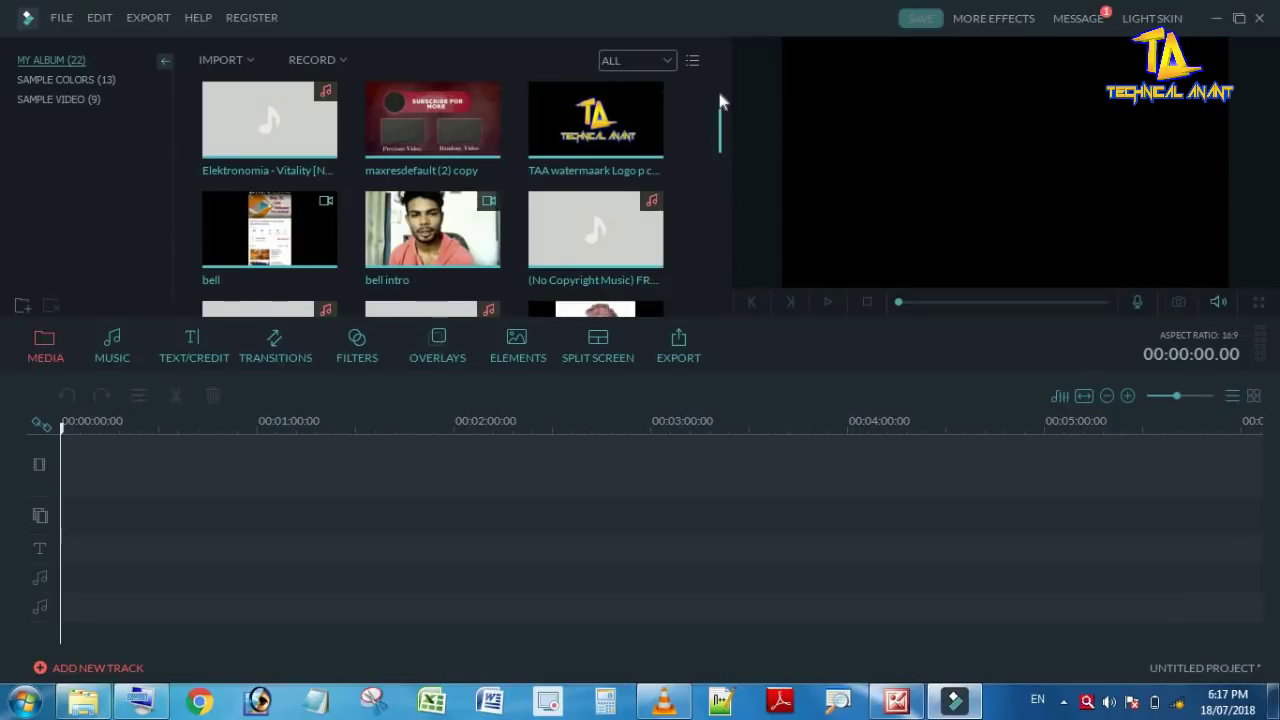
left_click(723, 204)
scroll(664, 275, "down", 3)
mouse_move(268, 262)
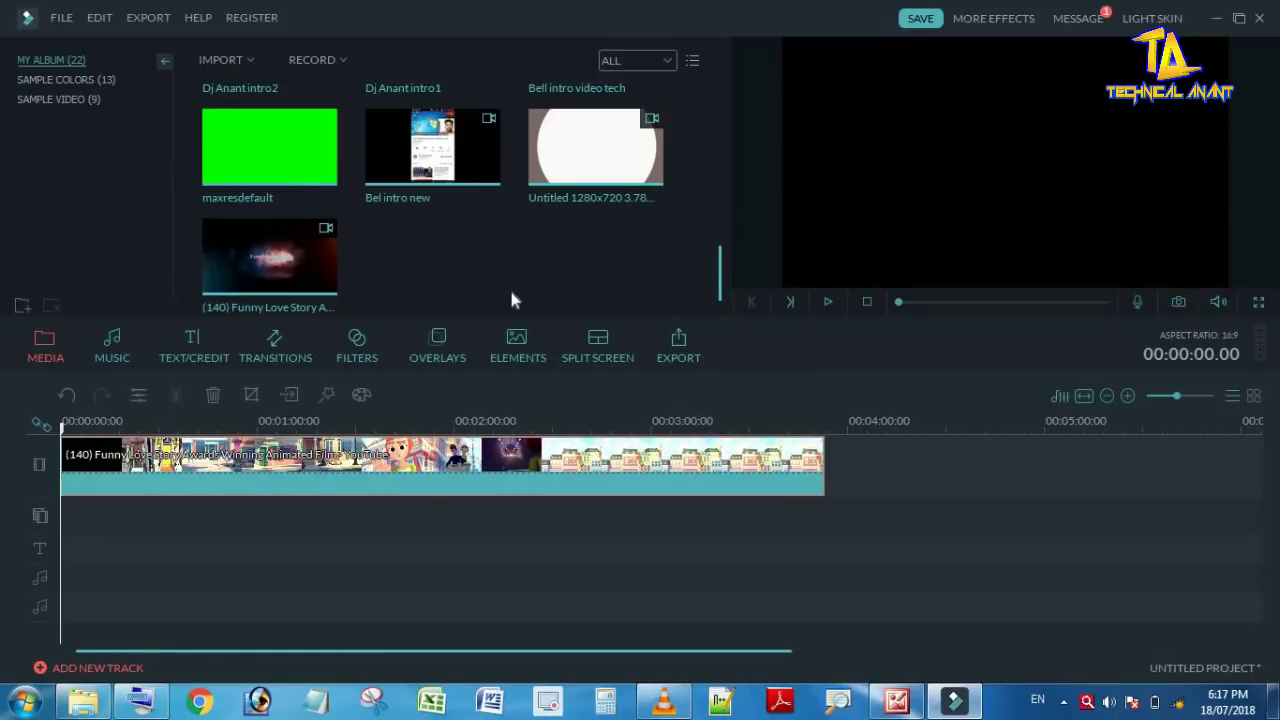
- Add the "Elektronomia - Vitality [NCS Release]" music from the album to the timeline
left_click_drag(717, 263, 724, 123)
mouse_move(300, 148)
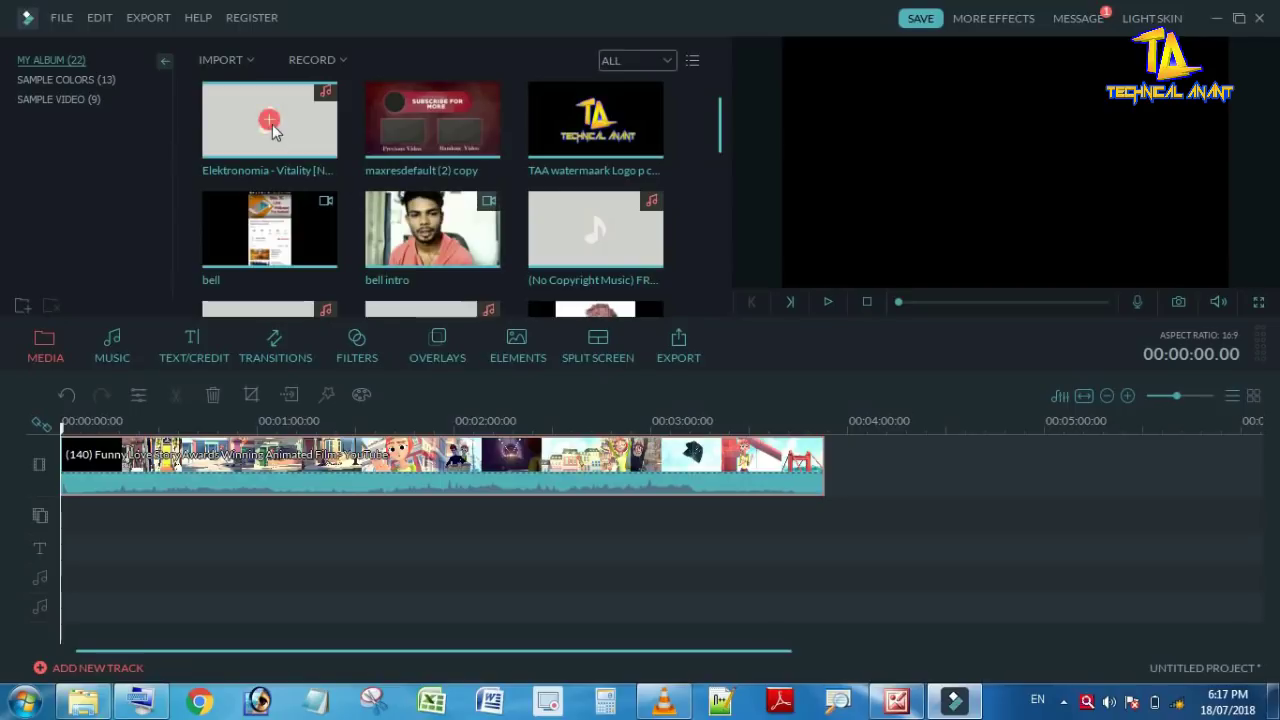
left_click(271, 124)
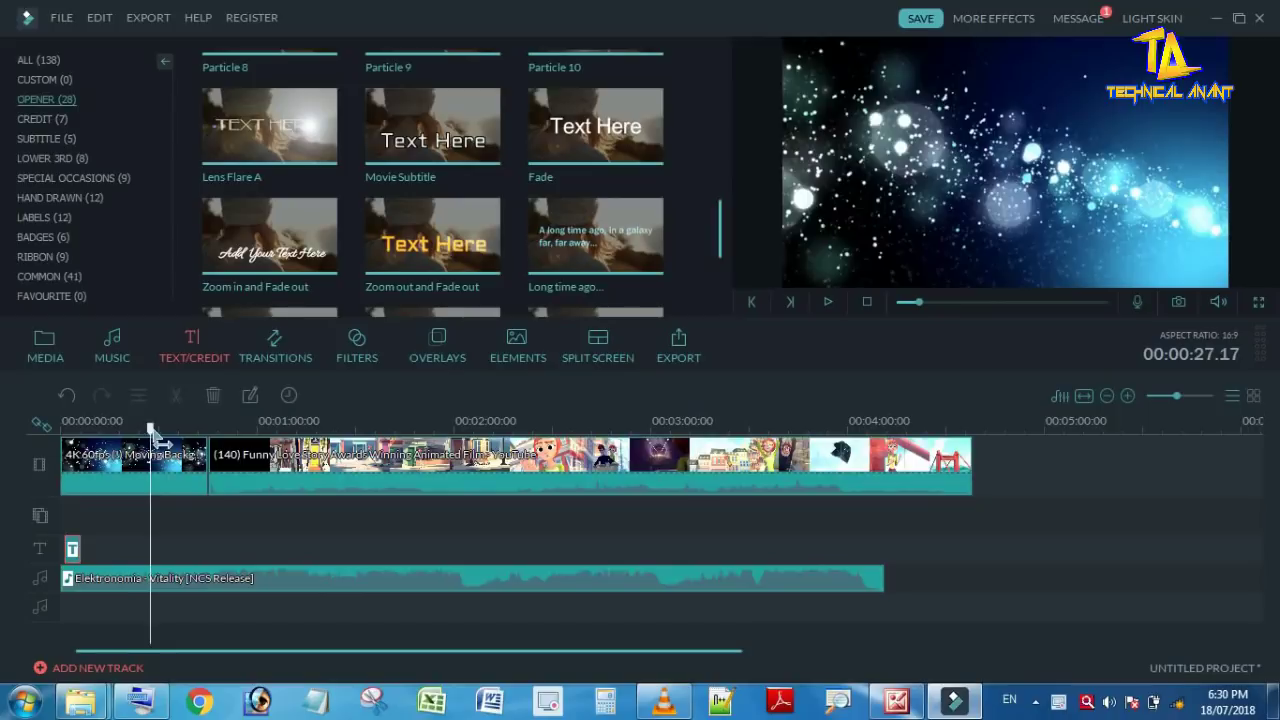
- Preview the project from about 00:00:22 within the 4K moving background clip
left_click_drag(149, 430, 157, 430)
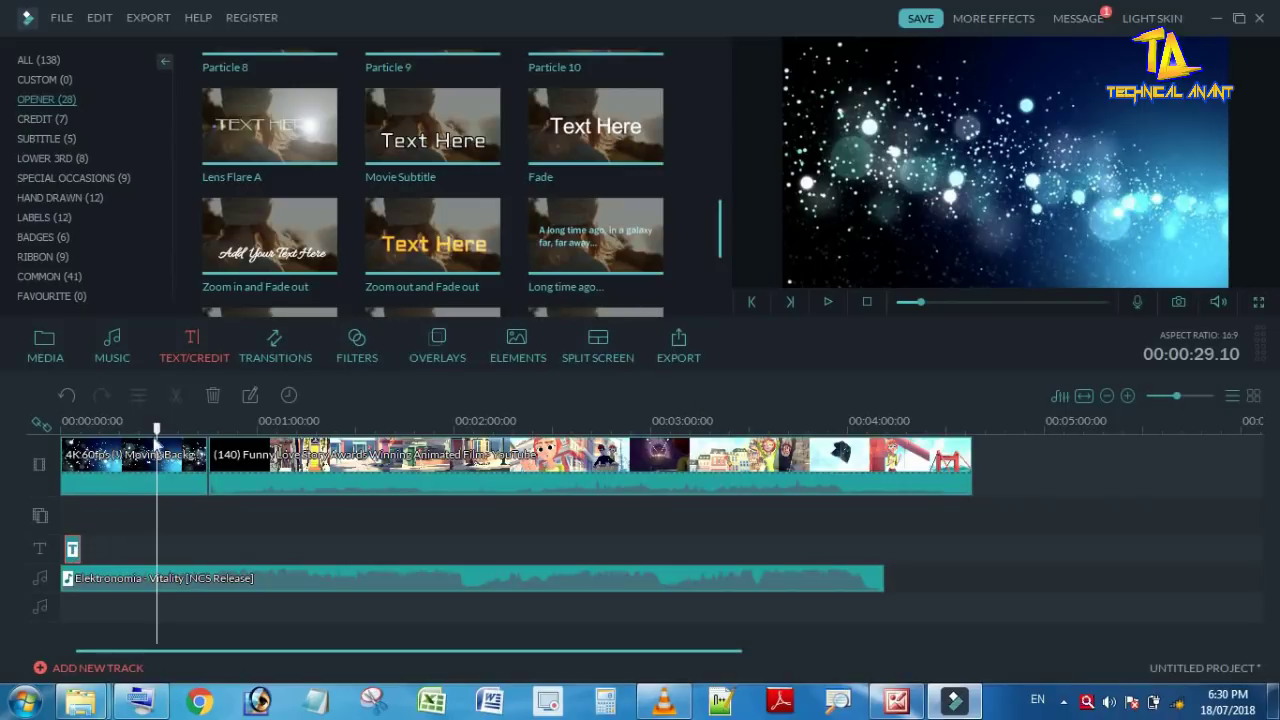
left_click_drag(156, 442, 132, 442)
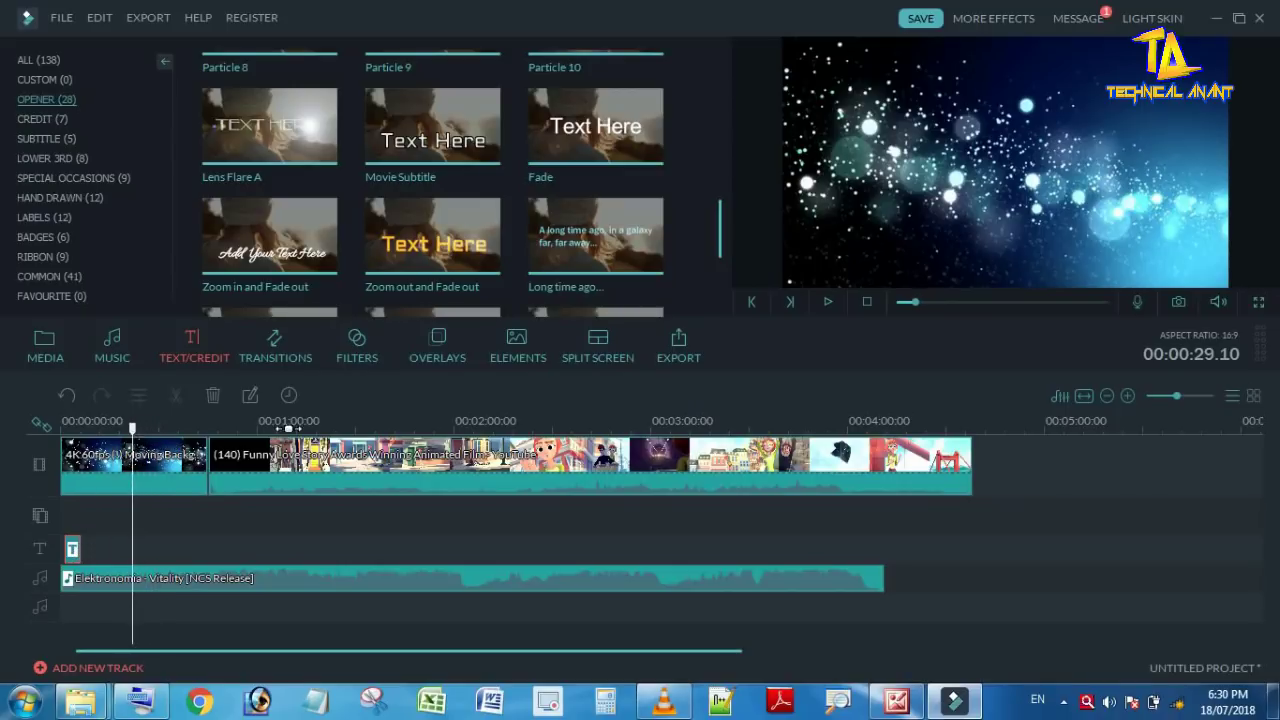
left_click(827, 301)
left_click(827, 301)
- Adjust the audio settings of the Elektronomia - Vitality music clip and play the timeline to check the sound
left_click(198, 578)
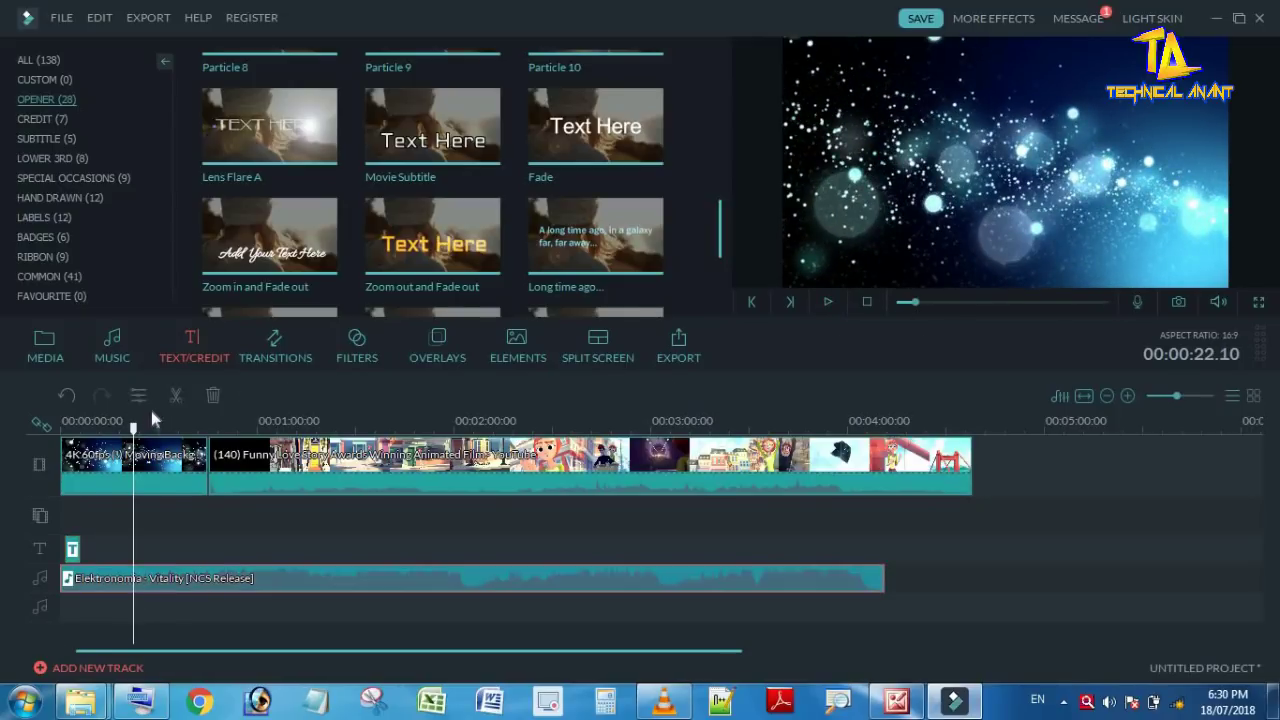
left_click(139, 395)
left_click(357, 121)
left_click(693, 360)
left_click(827, 298)
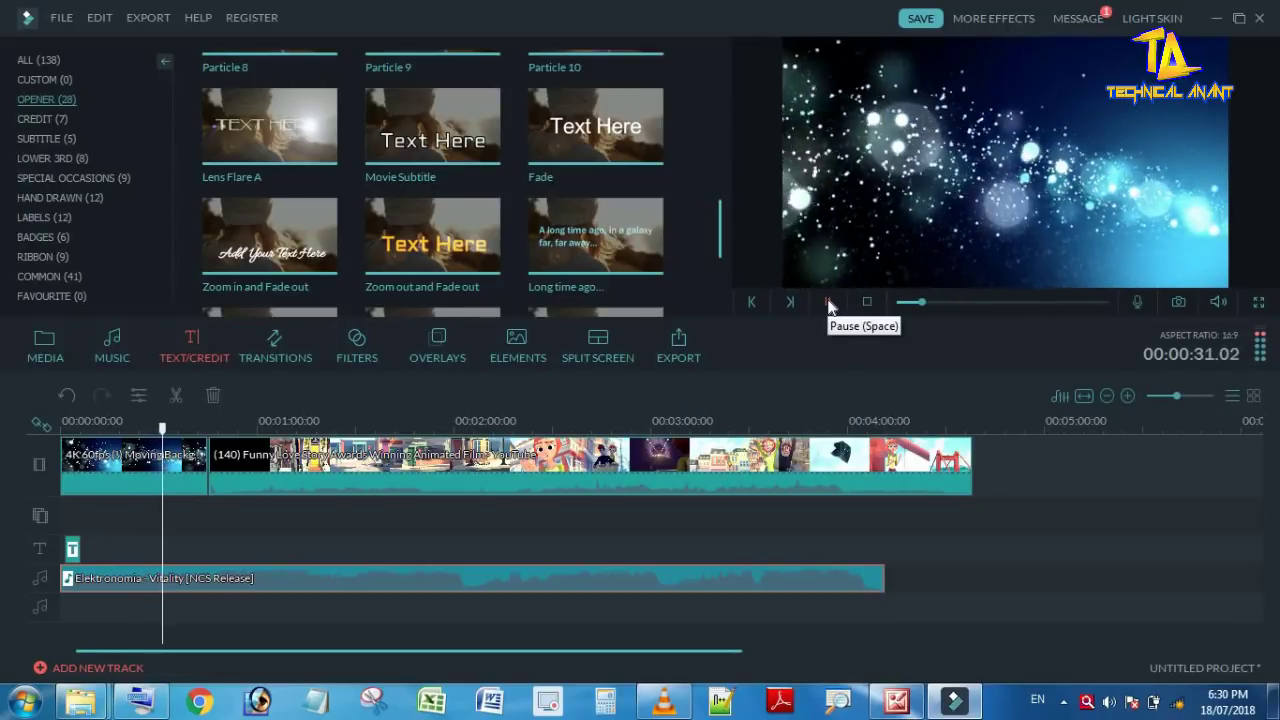
left_click(828, 302)
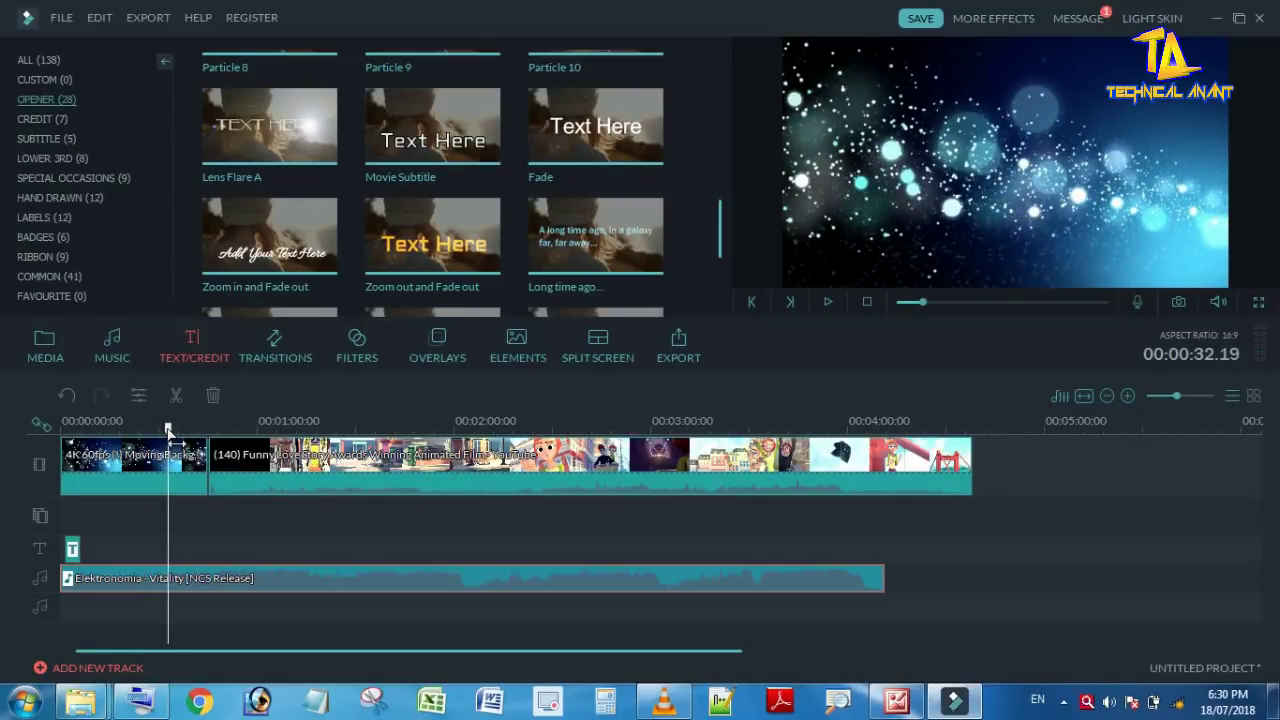
- Split the 4K moving background clip at 00:00:07.17 and delete the part after the cut
left_click_drag(168, 428, 149, 430)
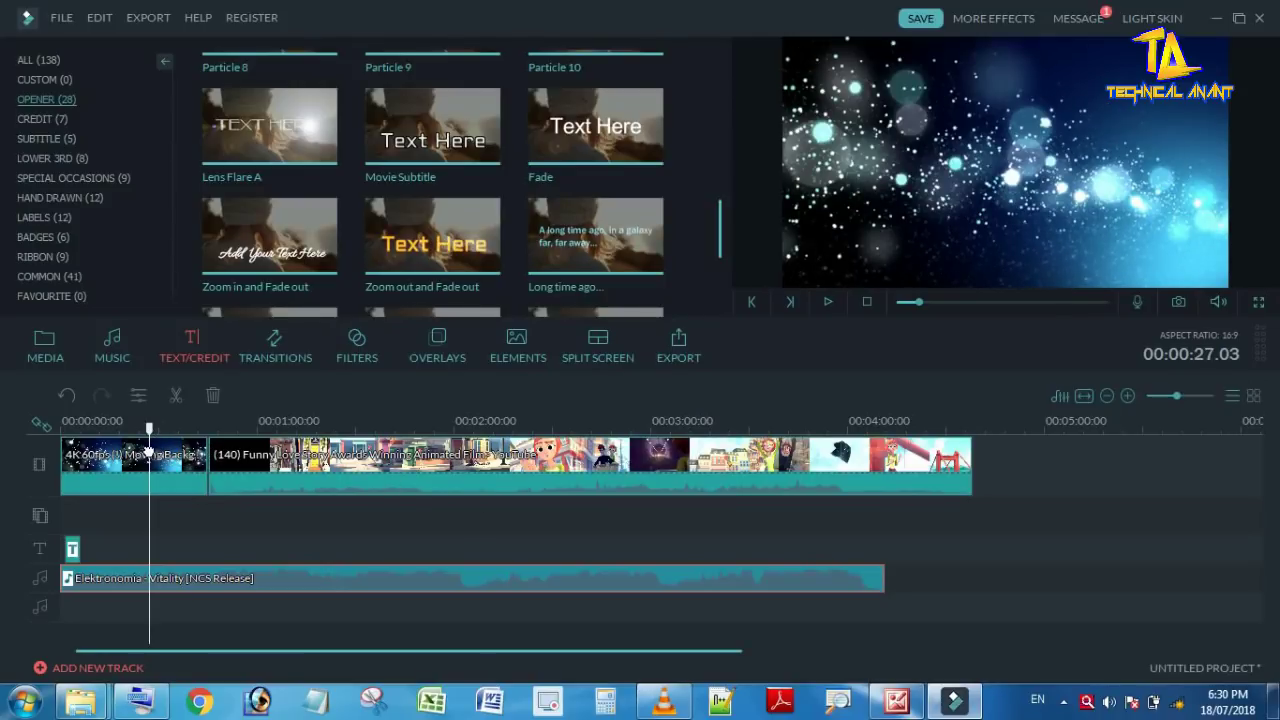
left_click(149, 453)
left_click_drag(149, 430, 85, 430)
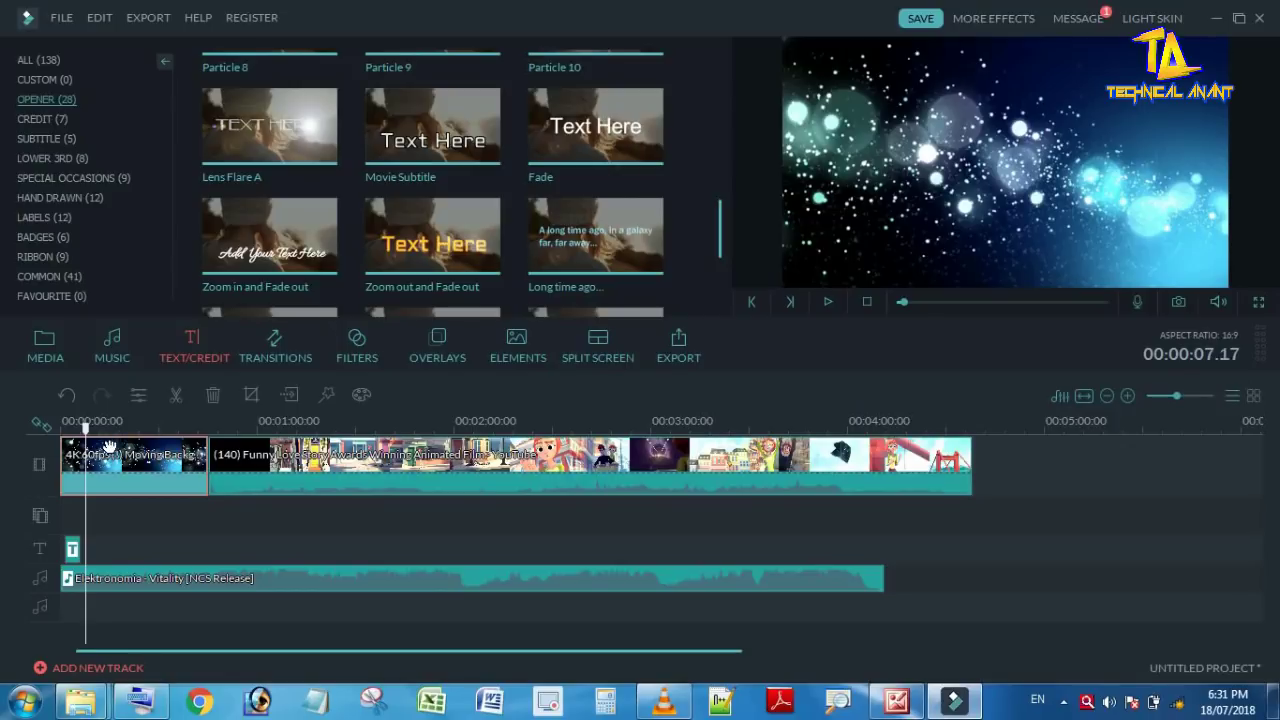
left_click(174, 392)
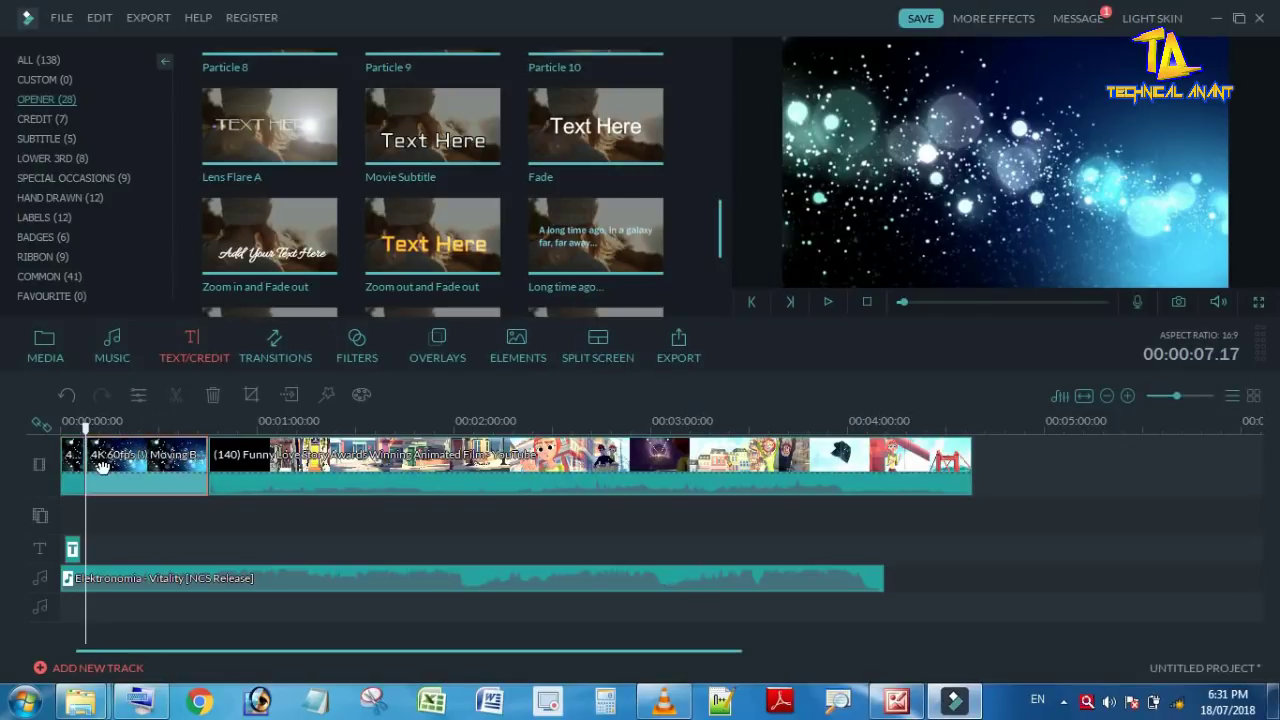
left_click(212, 395)
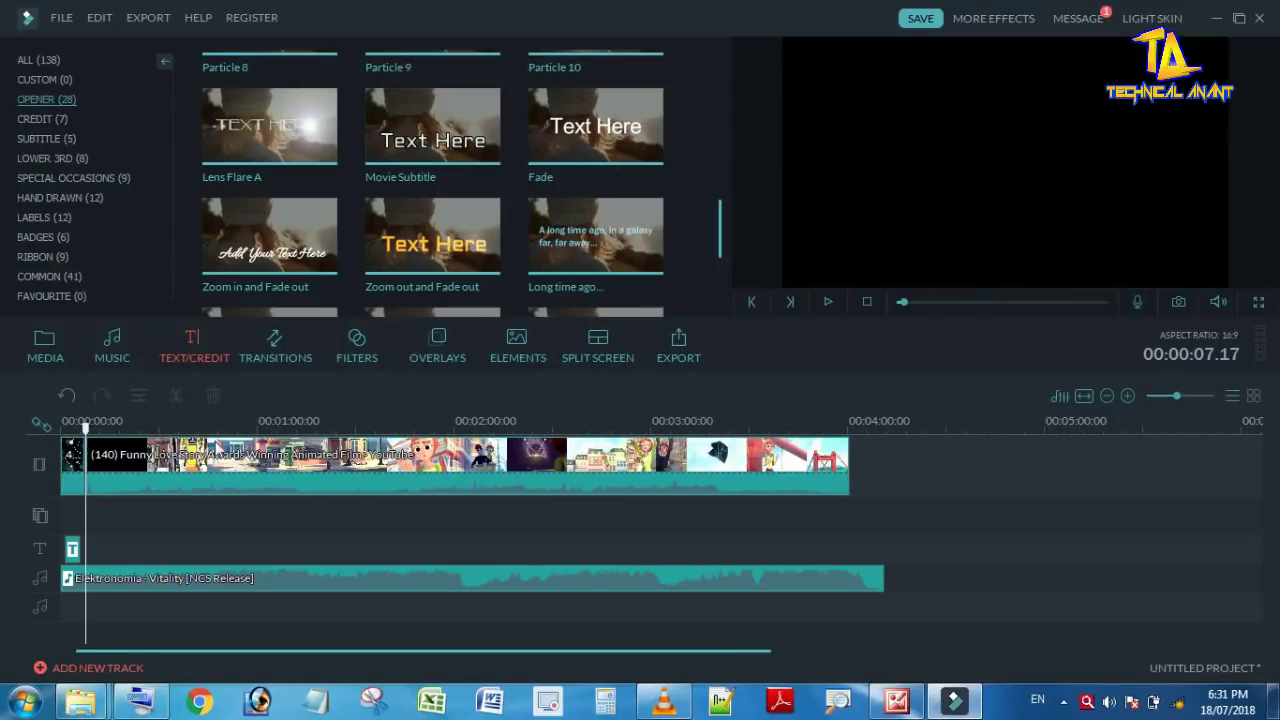
- Split the Funny Love Story clip at 00:00:22.21 and delete its opening section before the cut
left_click(136, 425)
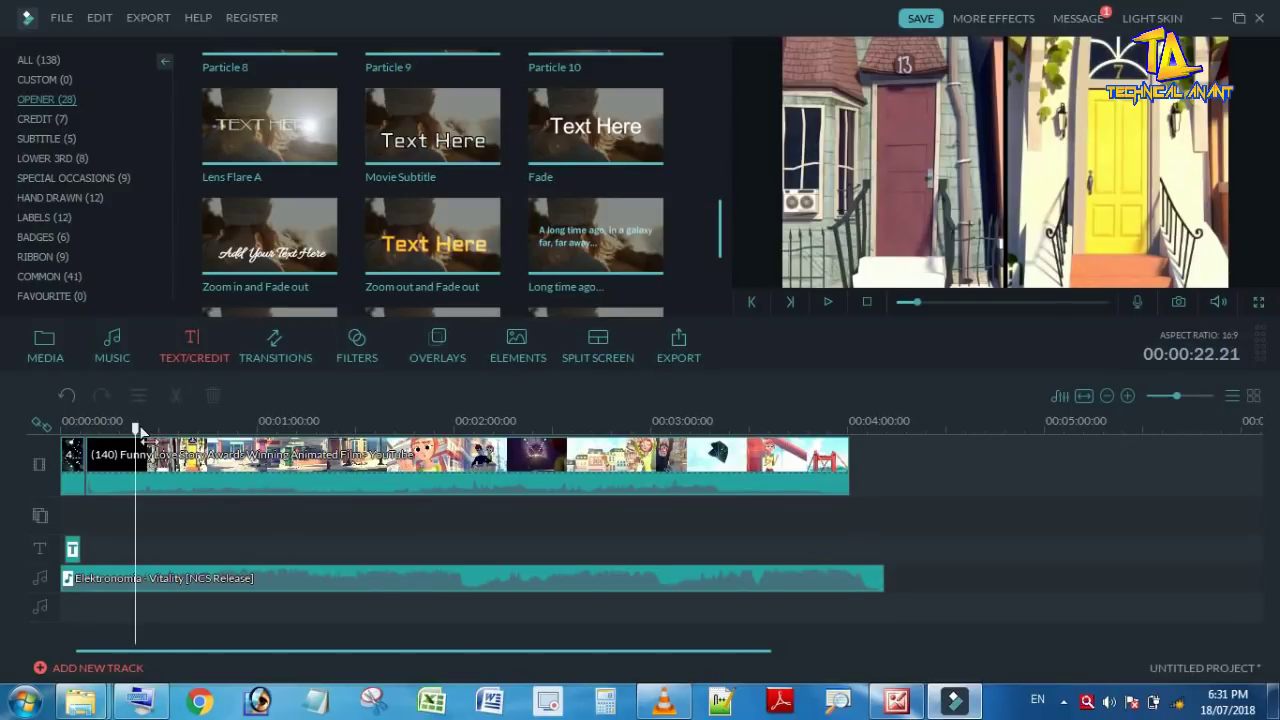
left_click(143, 462)
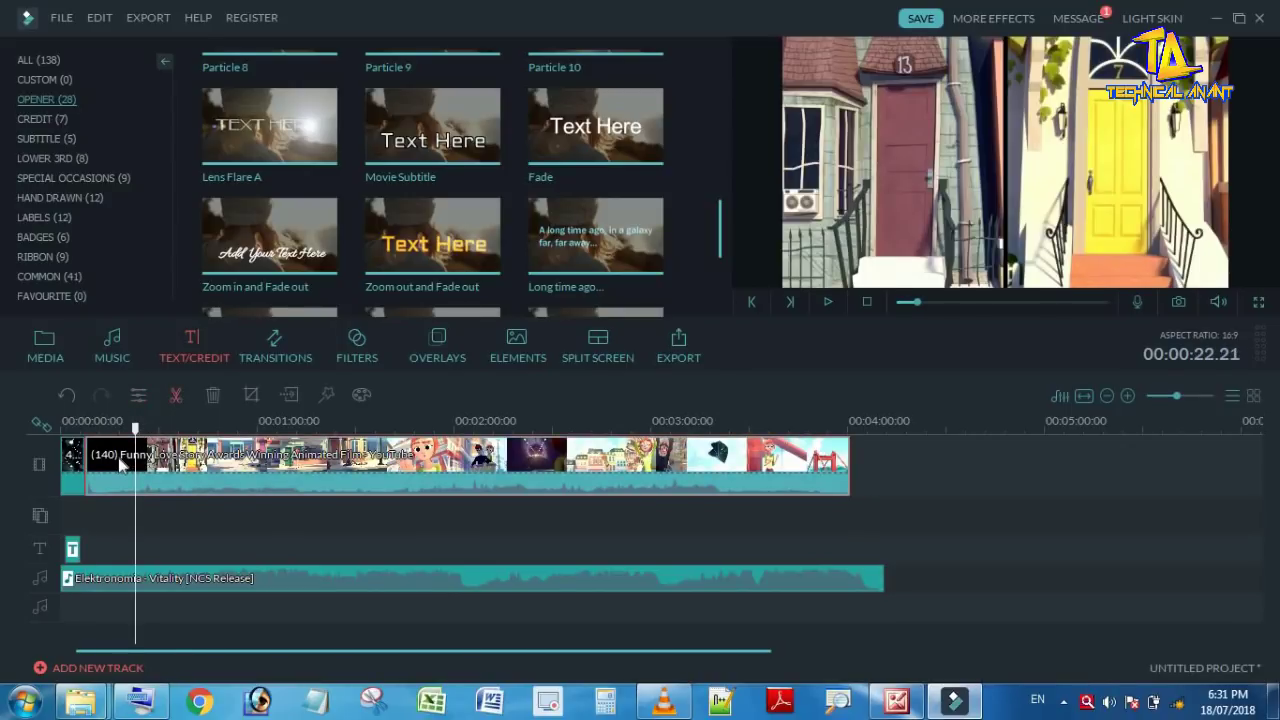
key("ctrl+b")
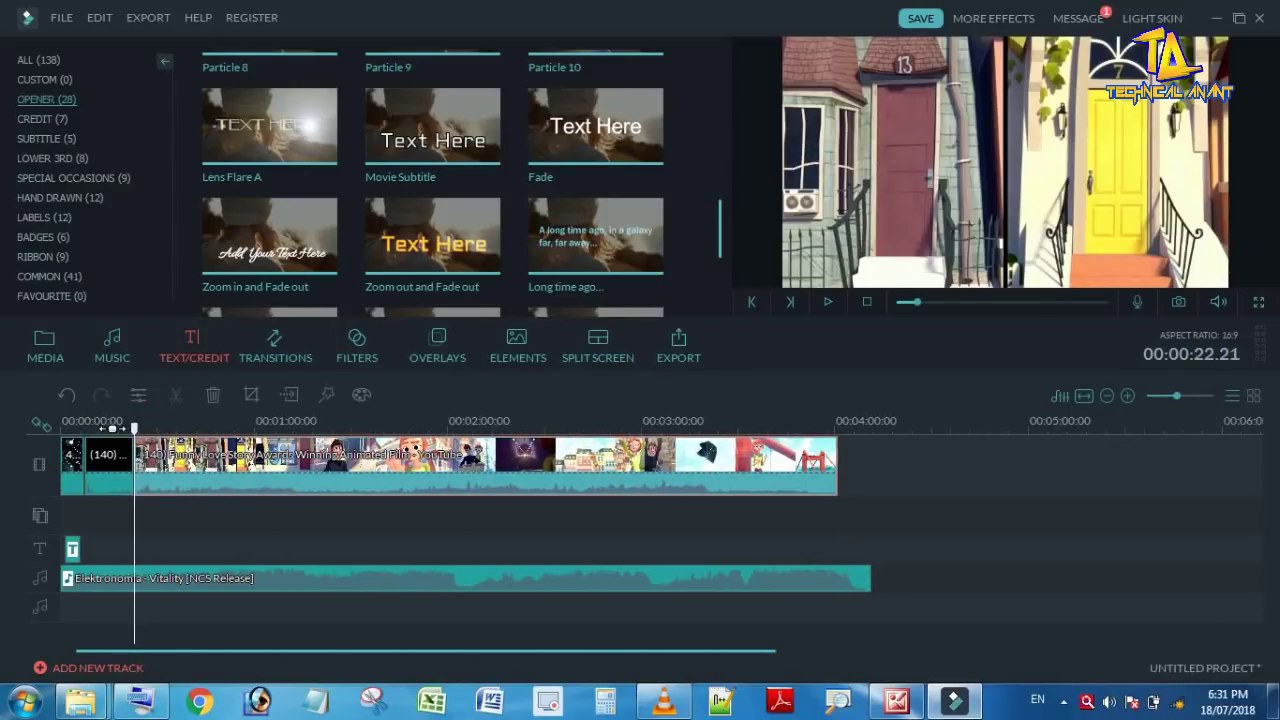
left_click(112, 425)
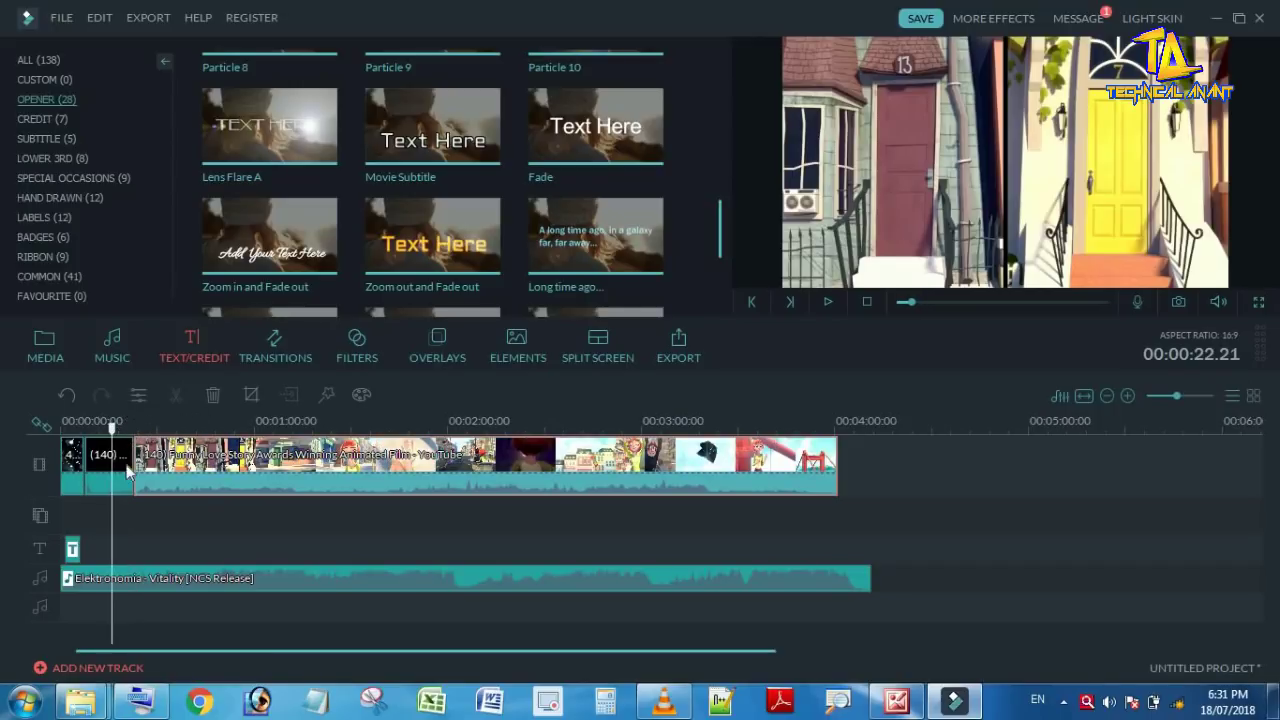
left_click(128, 472)
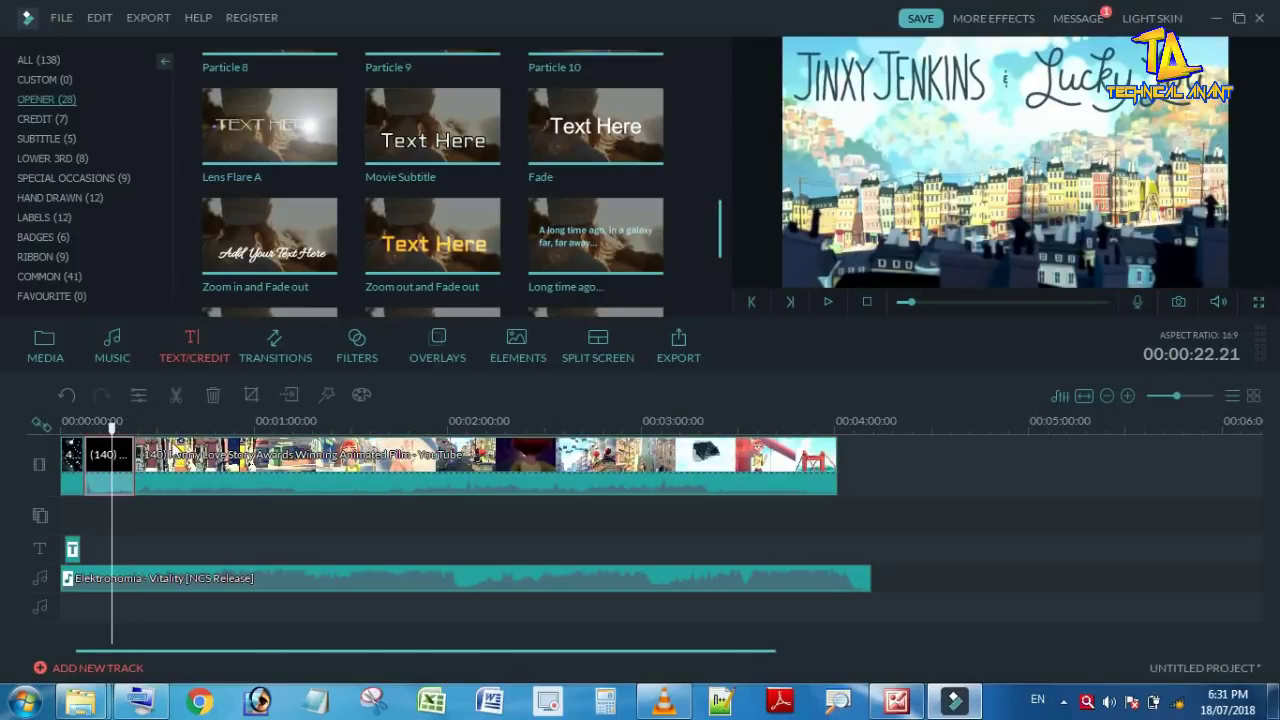
left_click(210, 396)
- Play the trimmed video together with the Elektronomia music from about 00:00:25
mouse_move(118, 441)
left_mouse_down()
mouse_move(88, 440)
mouse_move(143, 440)
left_mouse_up()
left_click(194, 575)
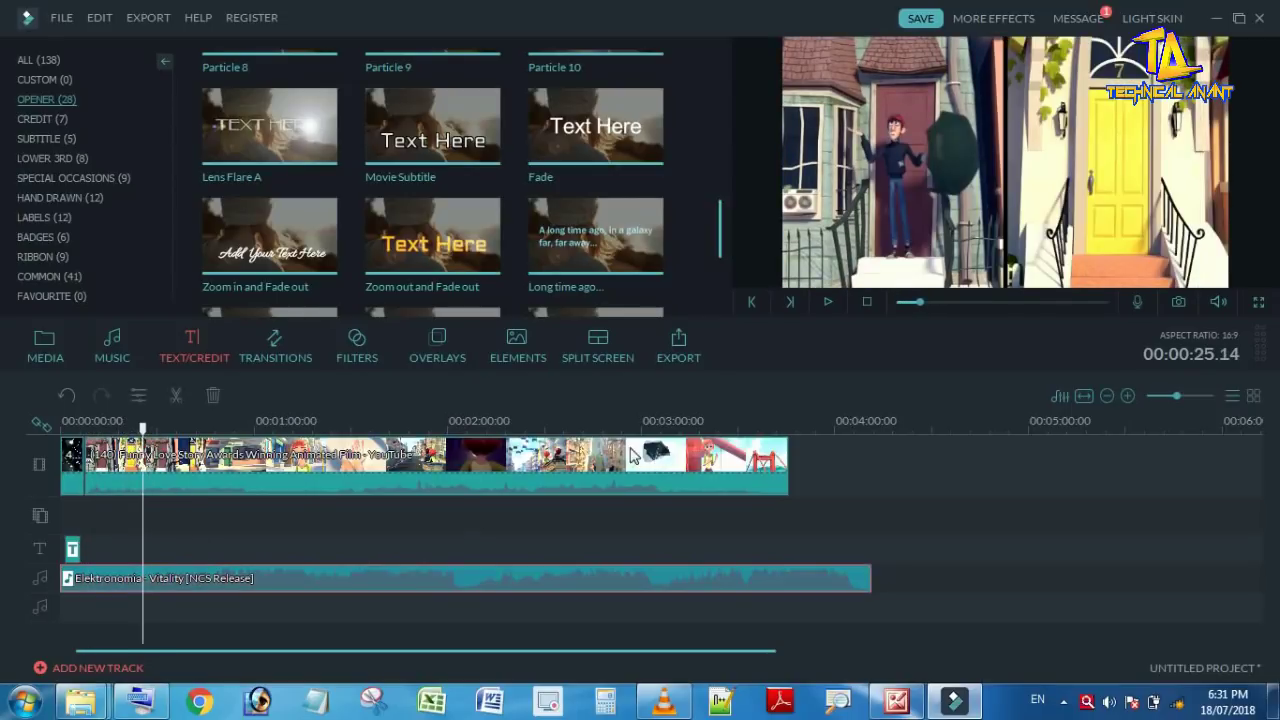
left_click(827, 301)
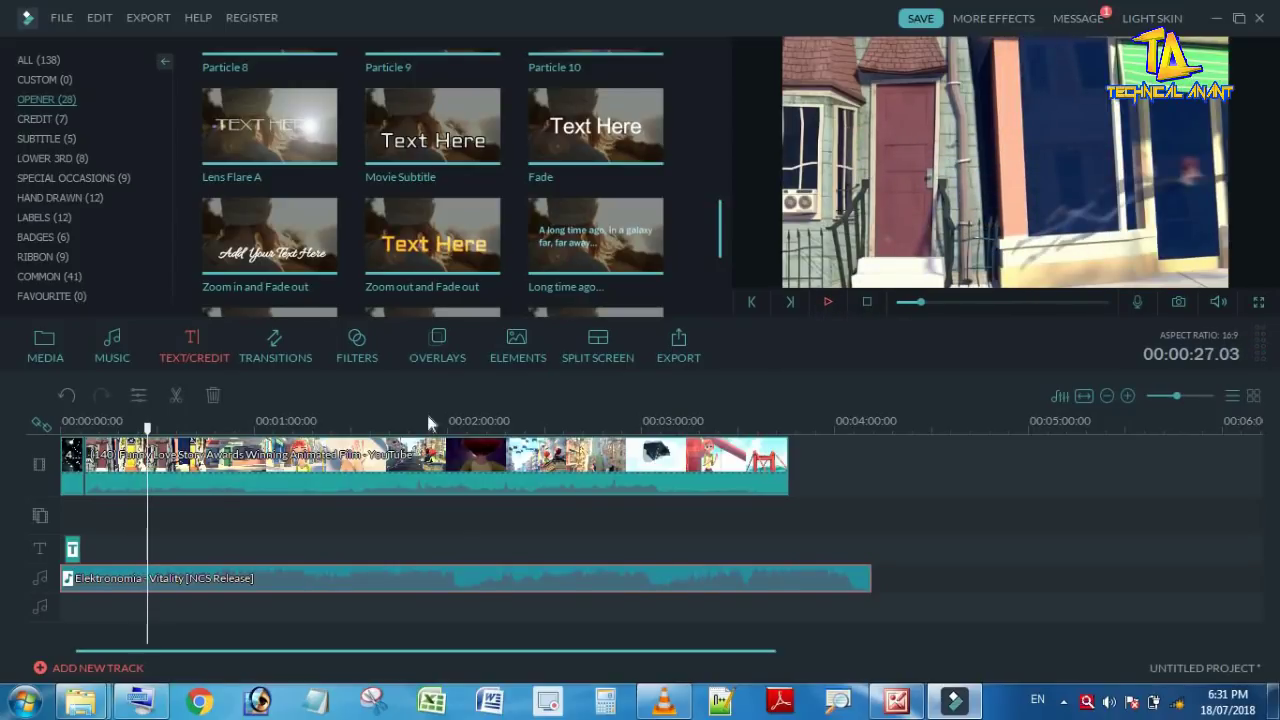
- Set the audio volume of the Funny Love Story clip to 0
left_click(200, 460)
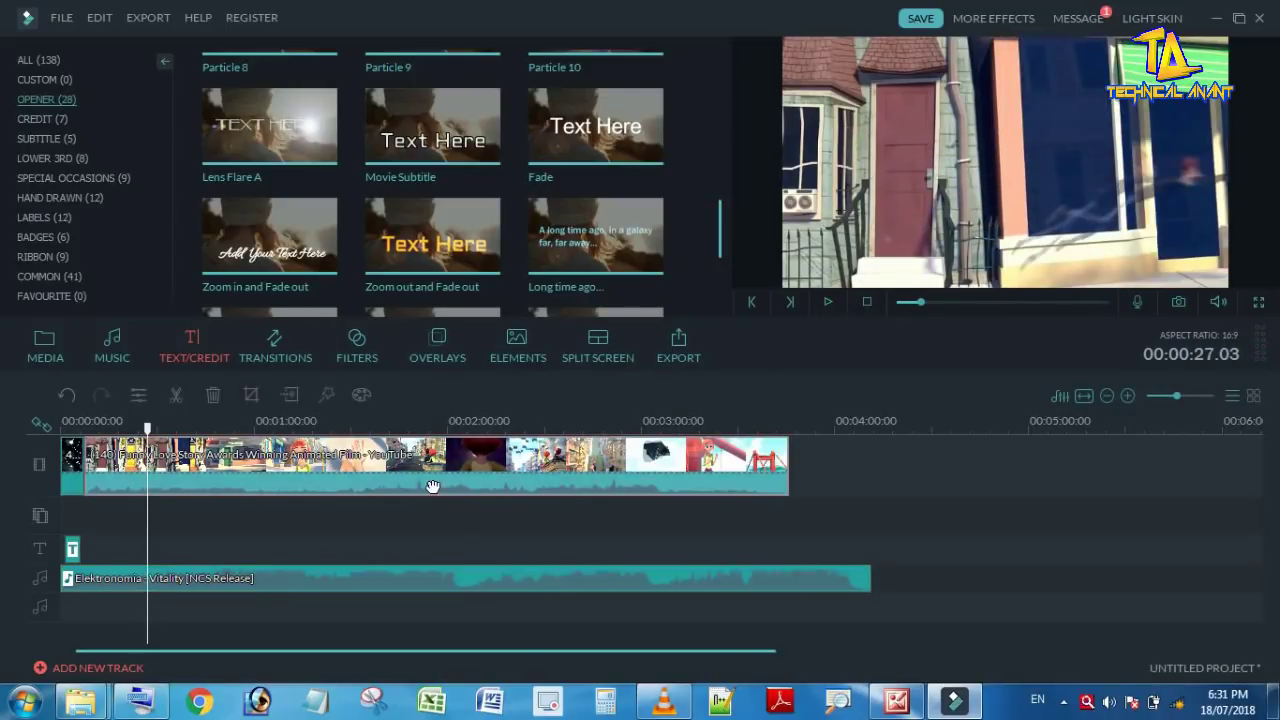
left_click(138, 393)
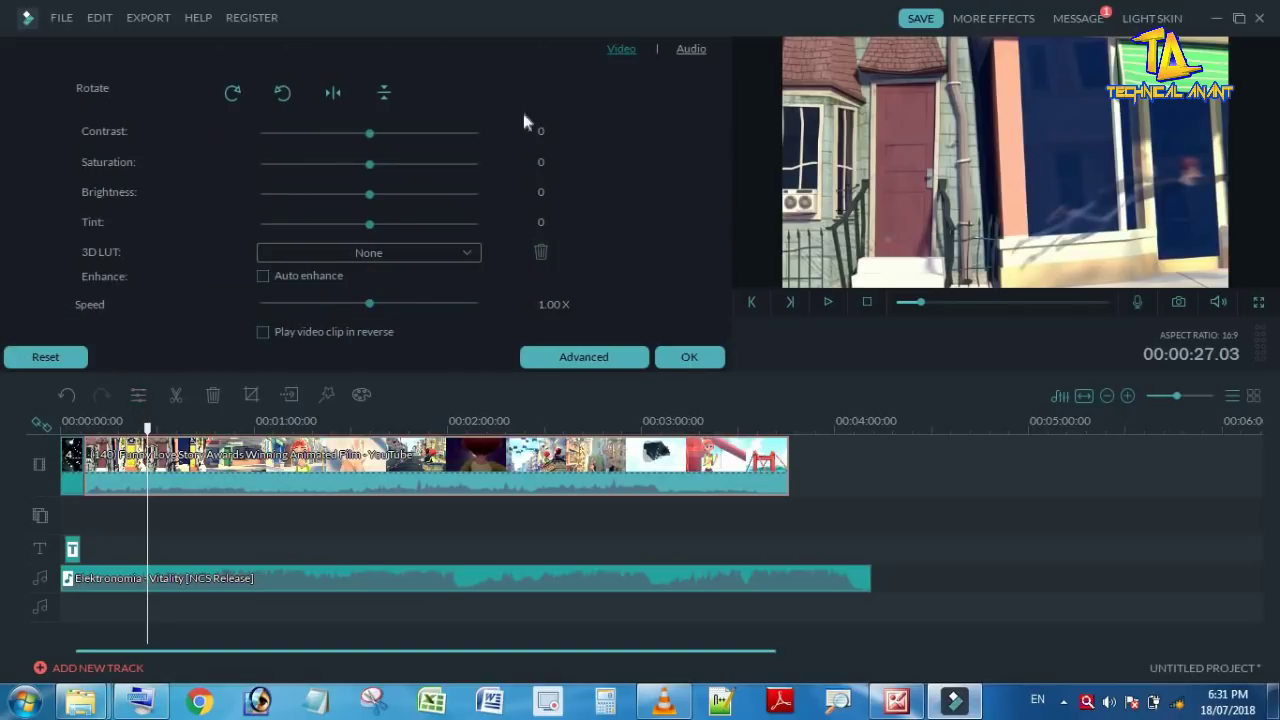
left_click(689, 50)
left_click_drag(370, 91, 223, 86)
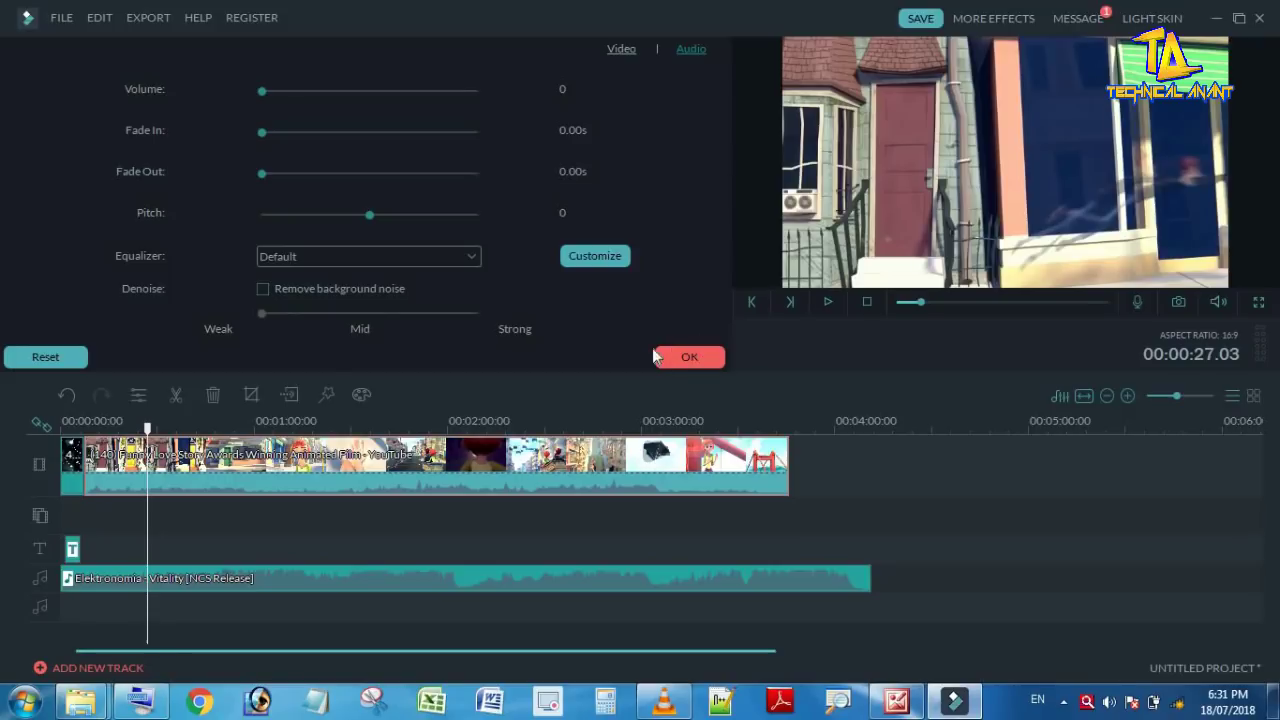
left_click(662, 357)
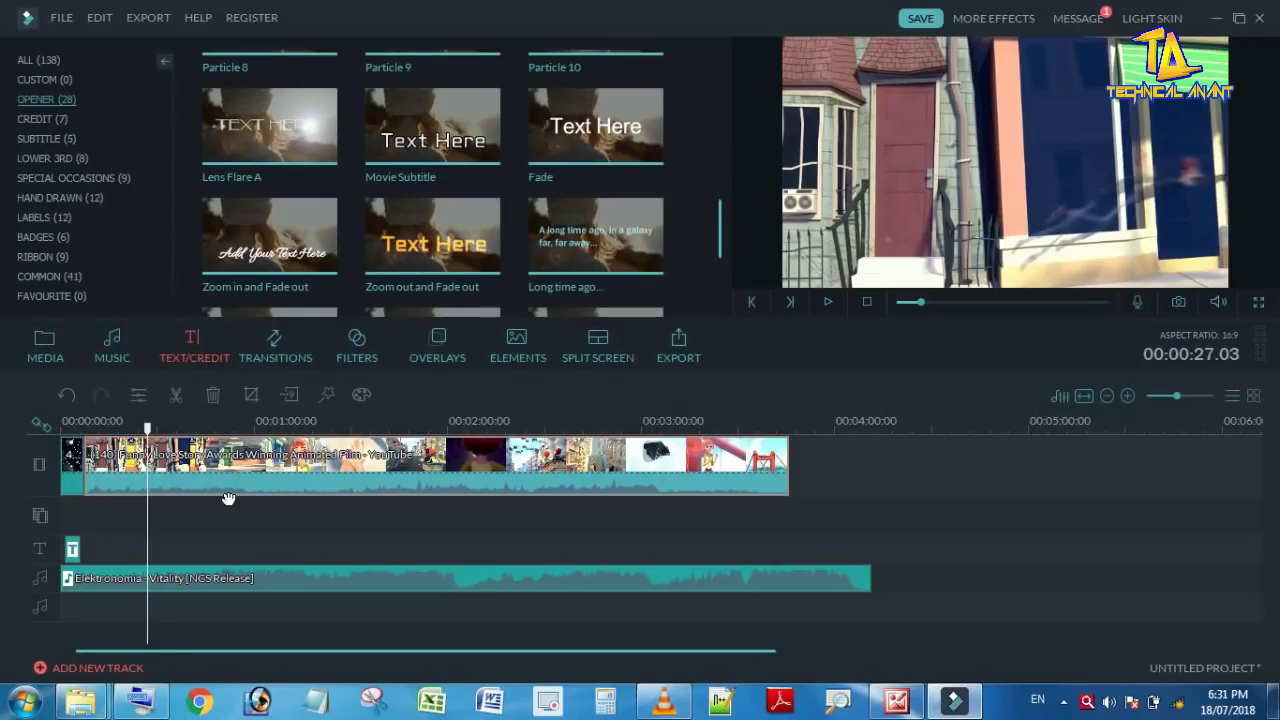
- Split the Elektronomia music at 00:00:22.09, delete its opening section and move the remaining part to the start of the timeline
left_click(157, 582)
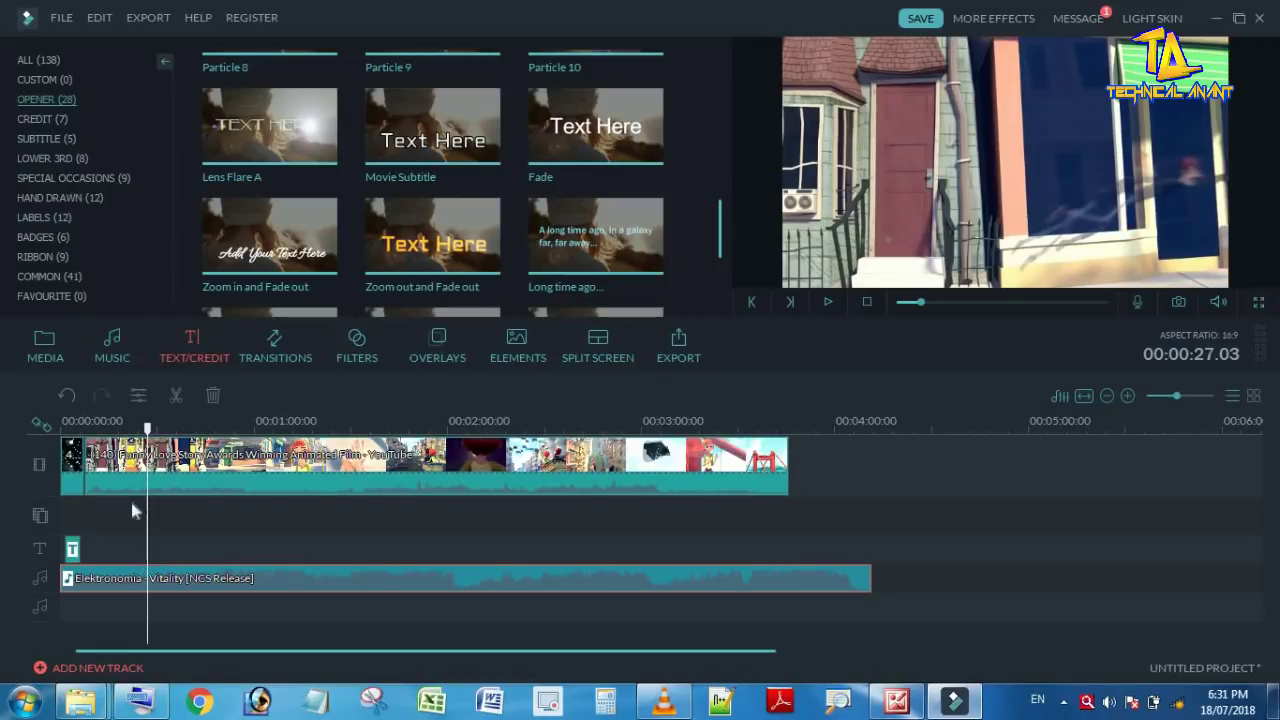
left_click(134, 440)
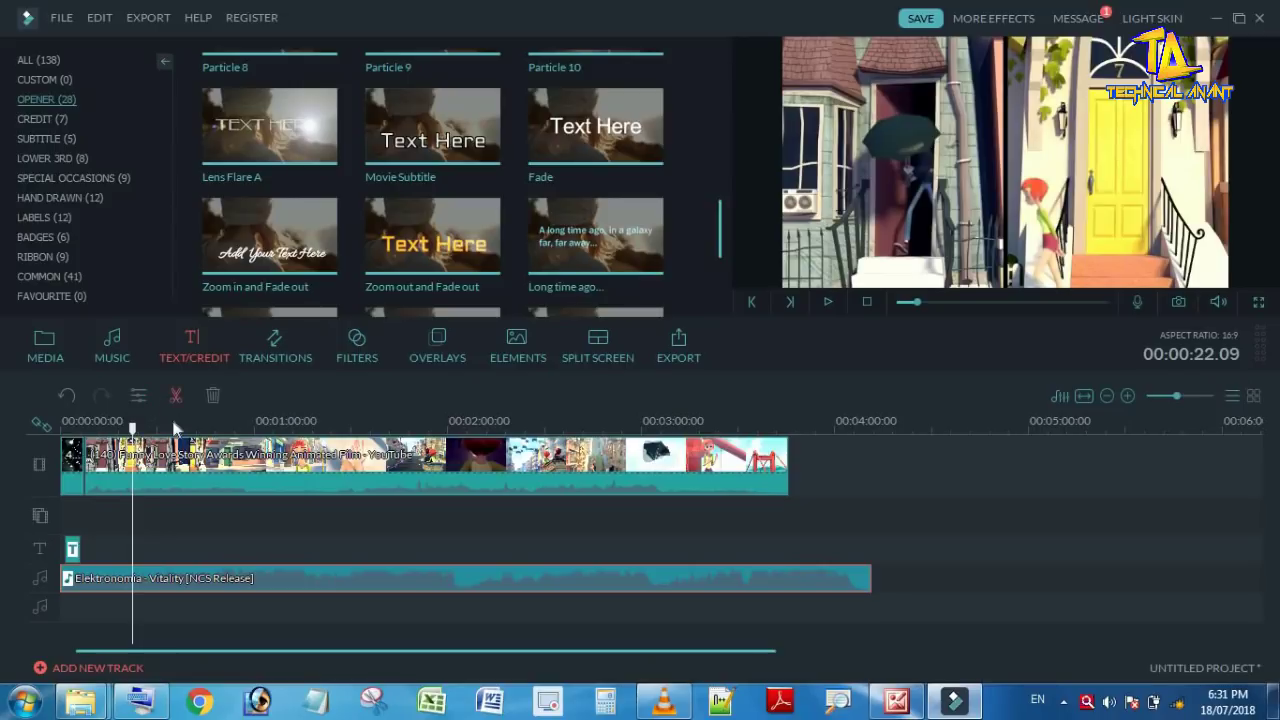
key("ctrl+b")
left_click(107, 585)
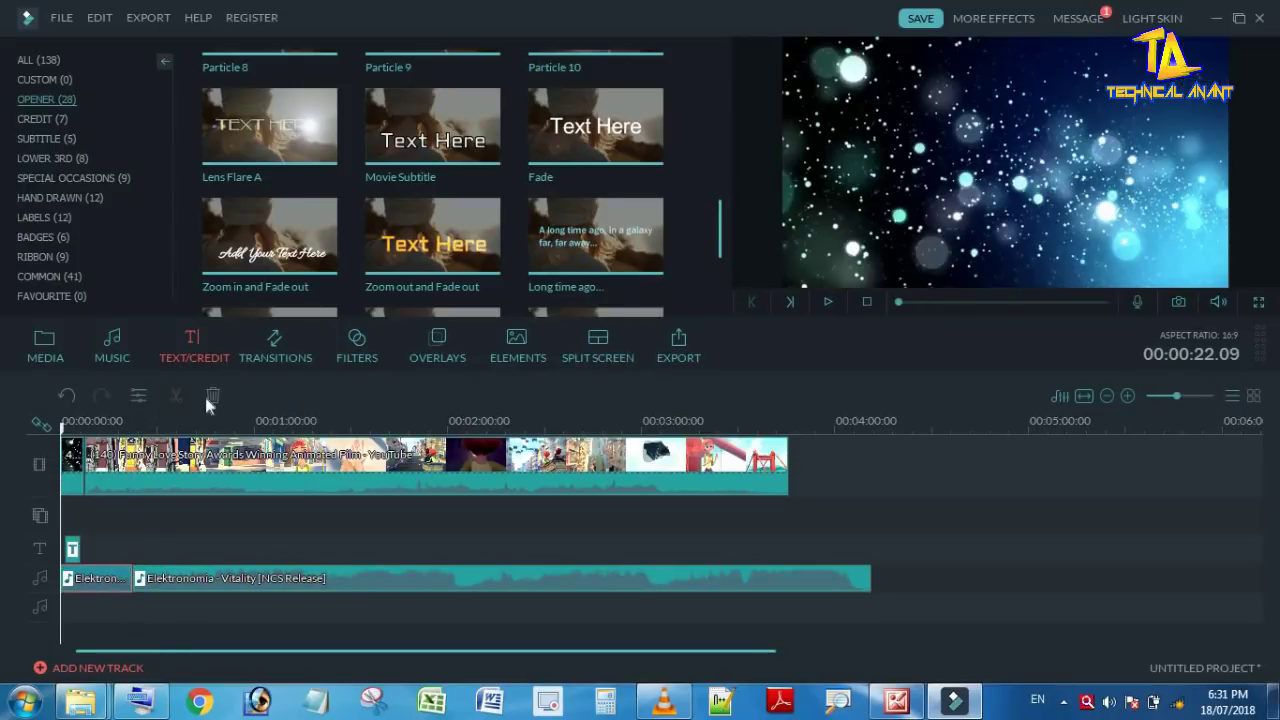
left_click(213, 400)
left_click_drag(168, 580, 107, 575)
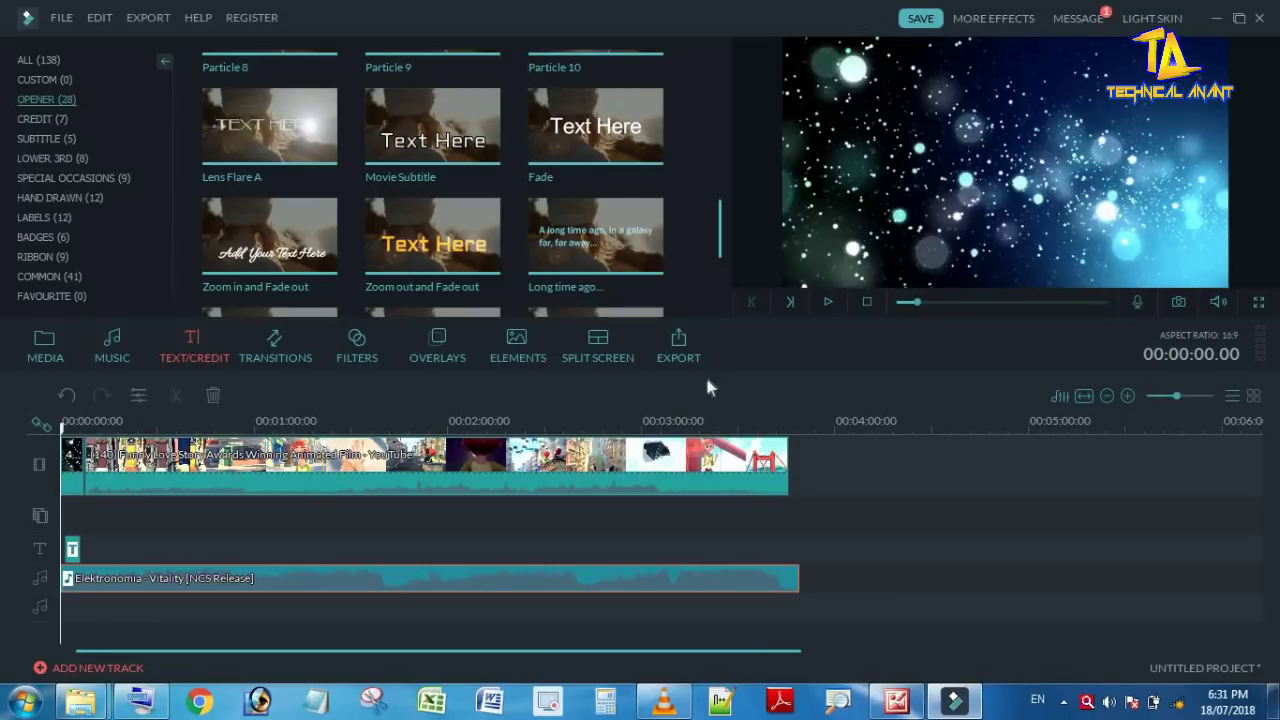
- Play the project with the trimmed music from the beginning and again across the end of the moving background intro
left_click(828, 301)
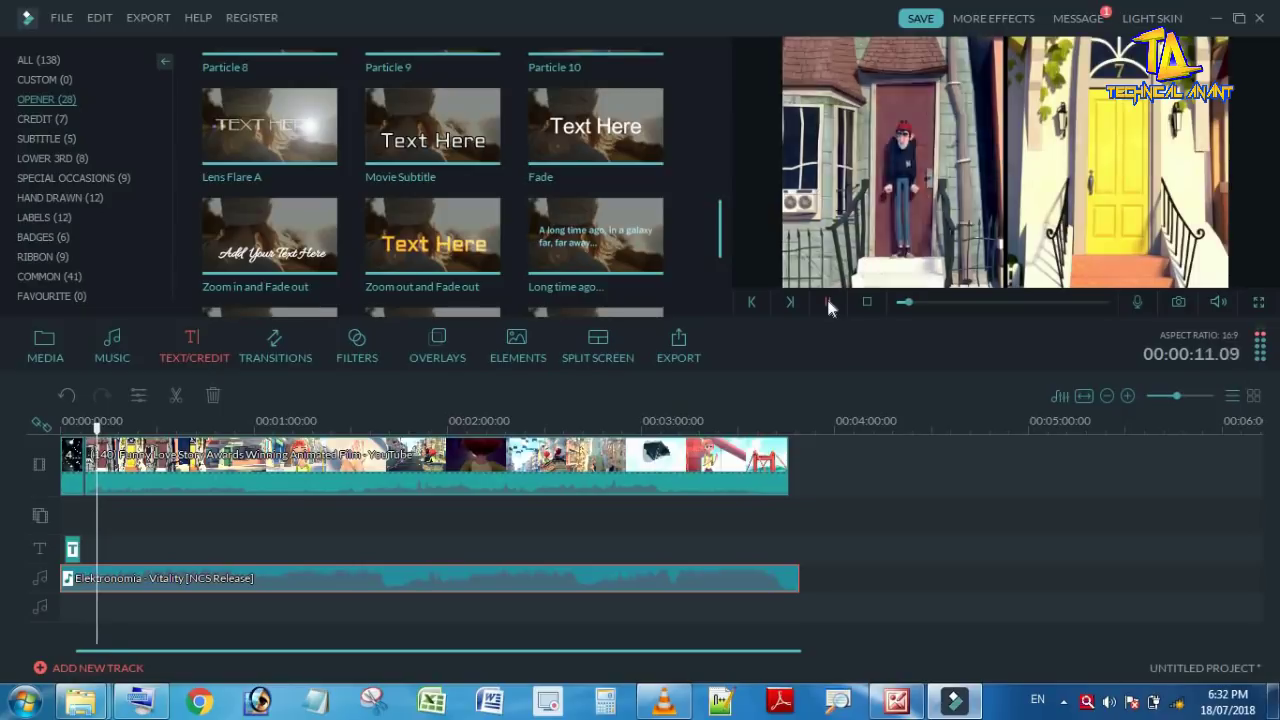
left_click(827, 301)
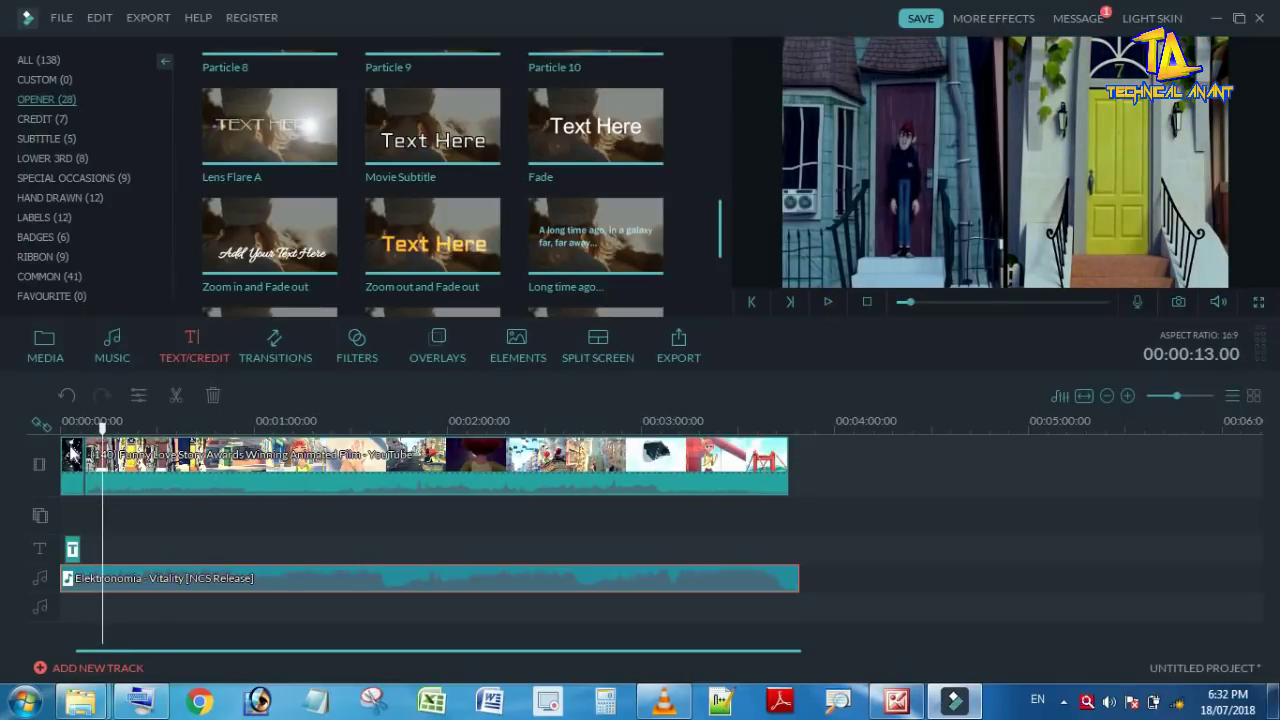
left_click(81, 424)
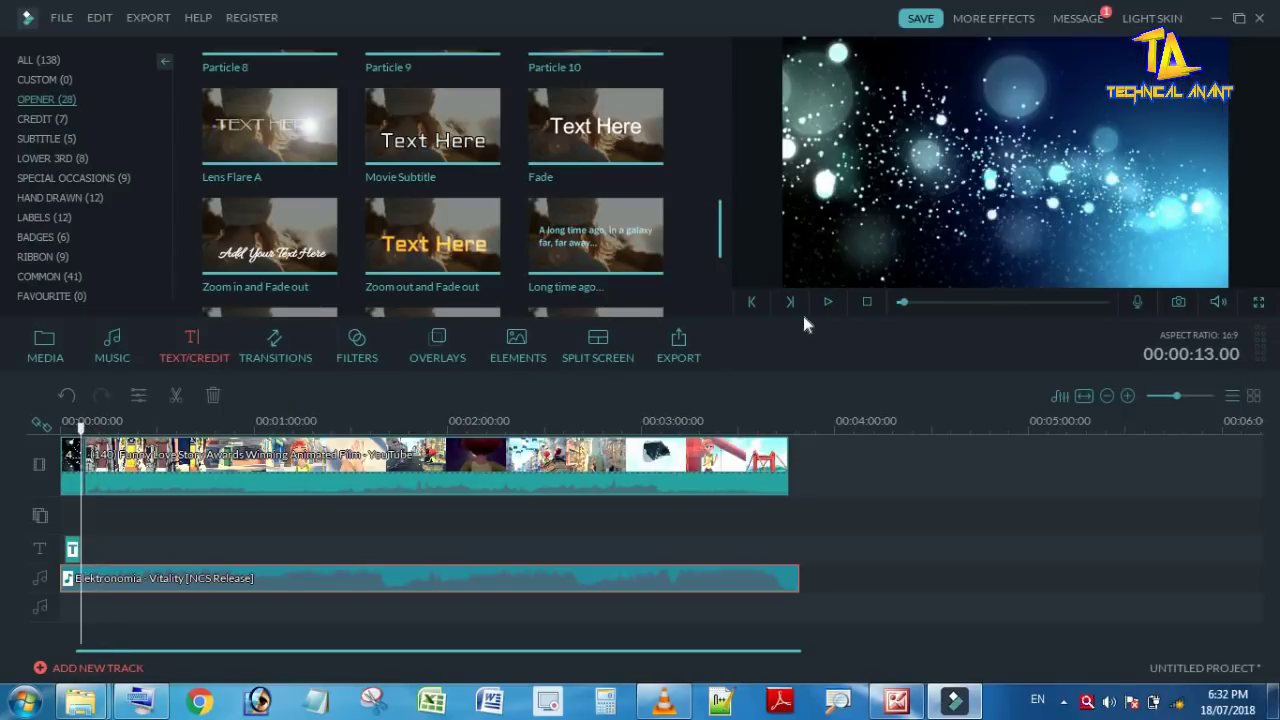
left_click(827, 303)
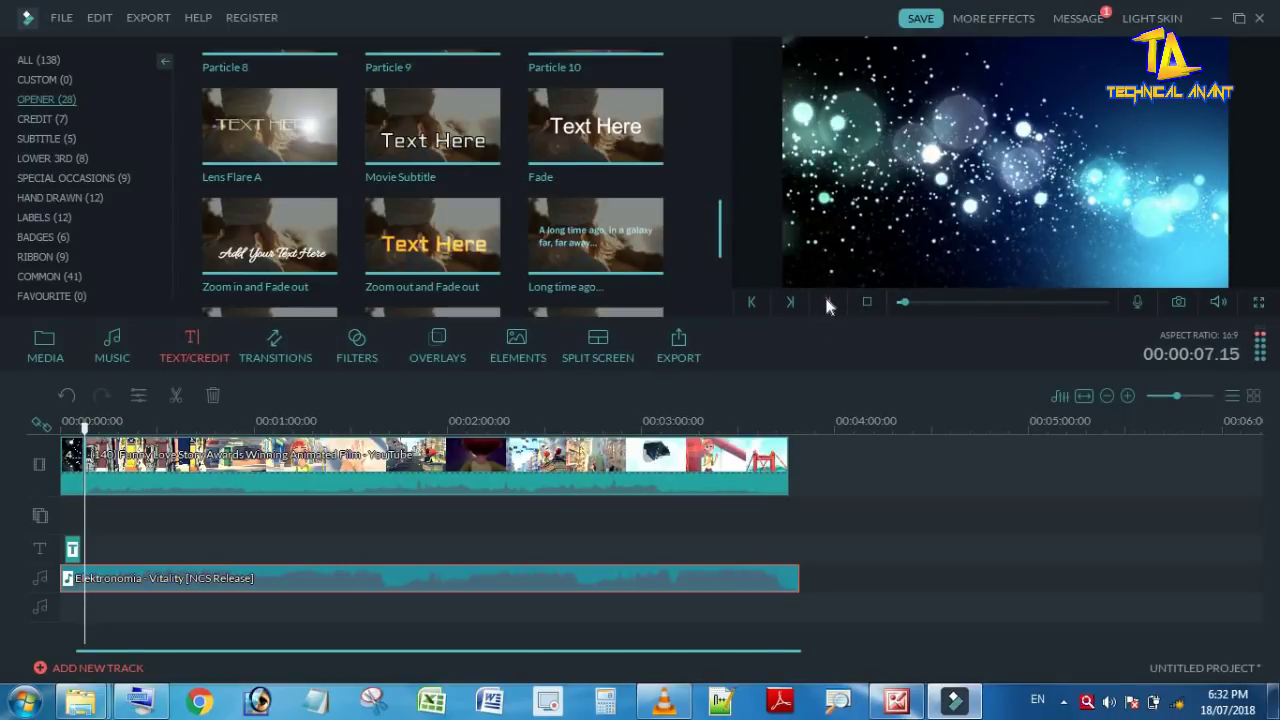
left_click(827, 303)
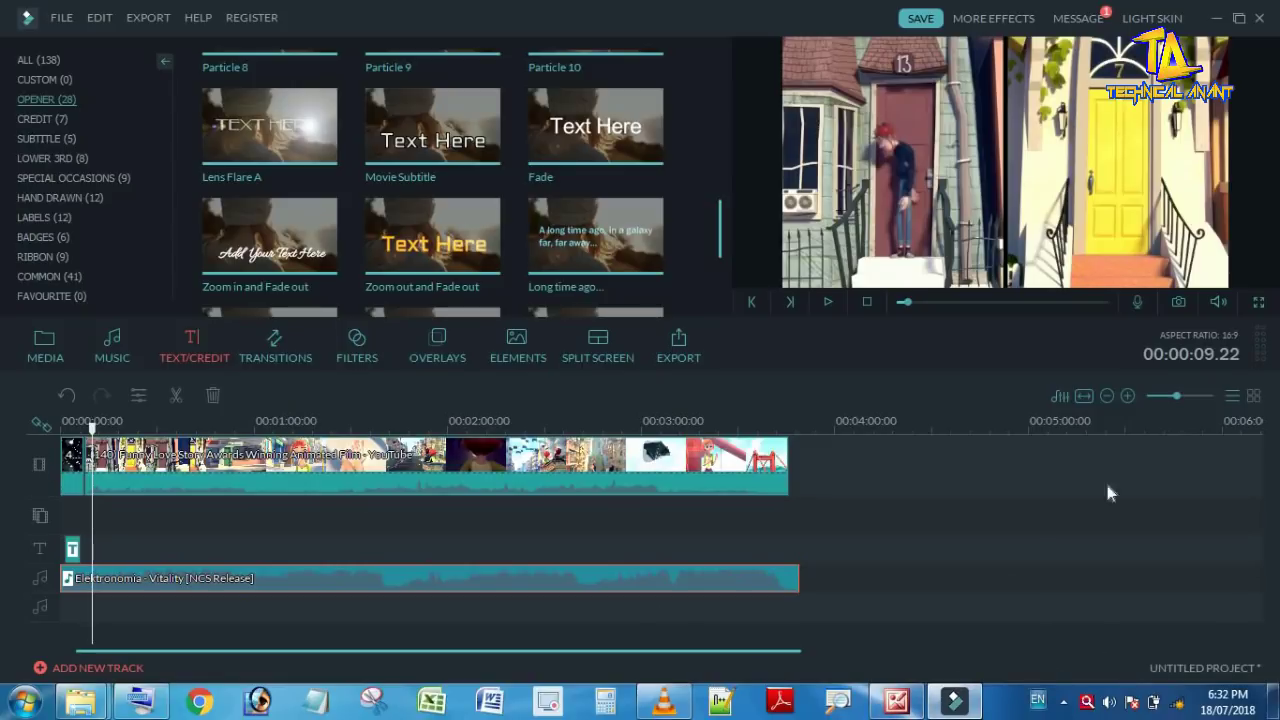
- Play the opening seconds of the Funny Love Story clip repeatedly against the music and set the playhead at 00:00:07.19
left_click_drag(1177, 396, 1190, 396)
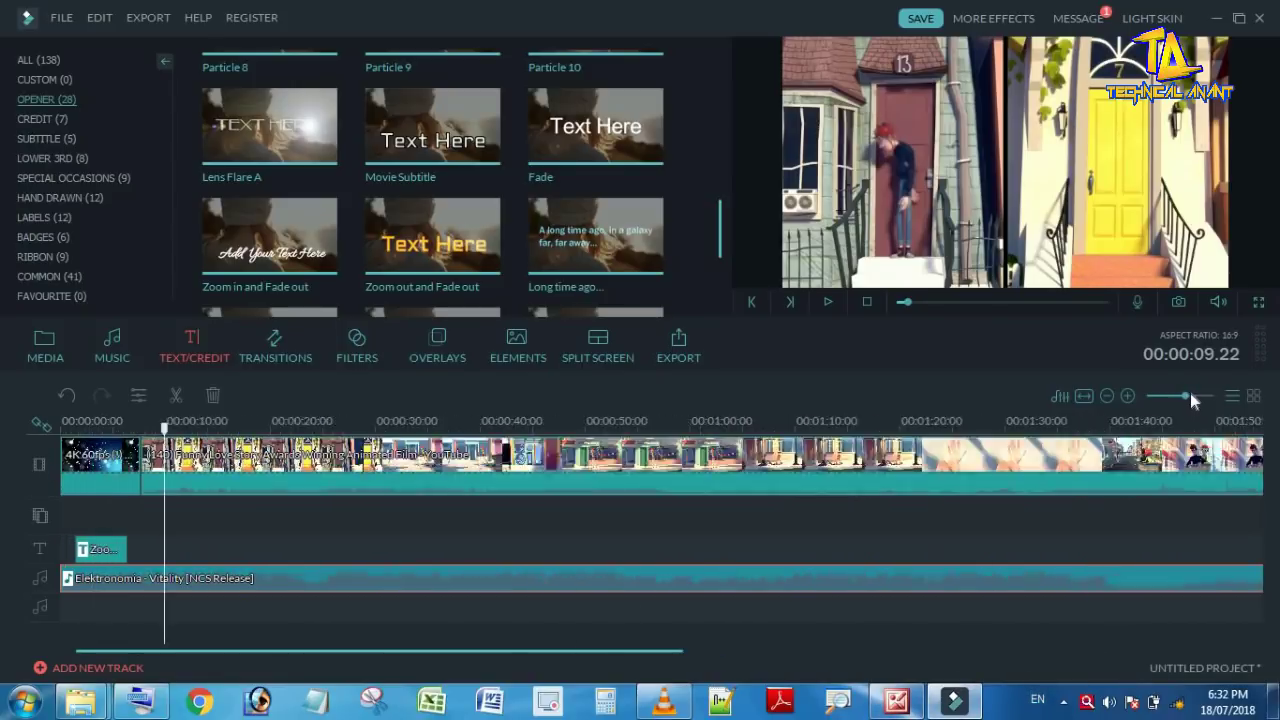
left_click_drag(301, 428, 248, 432)
left_click(251, 440)
left_click(298, 432)
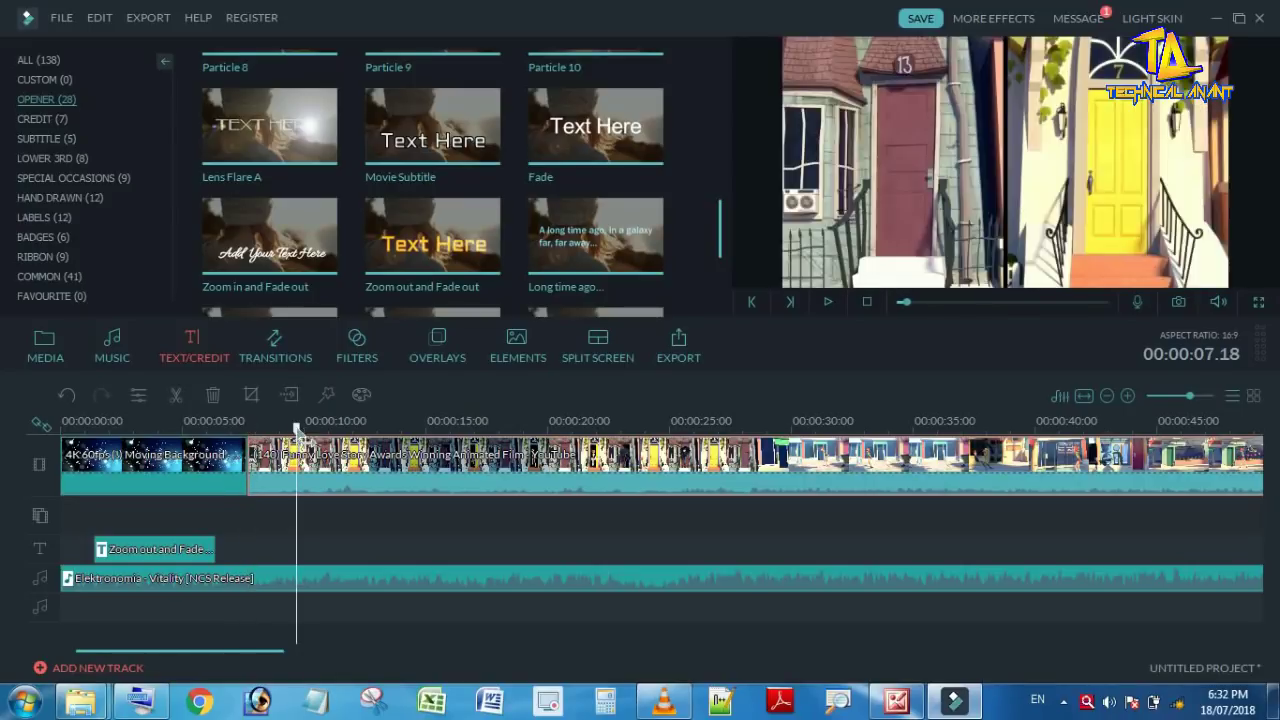
left_click_drag(298, 432, 250, 430)
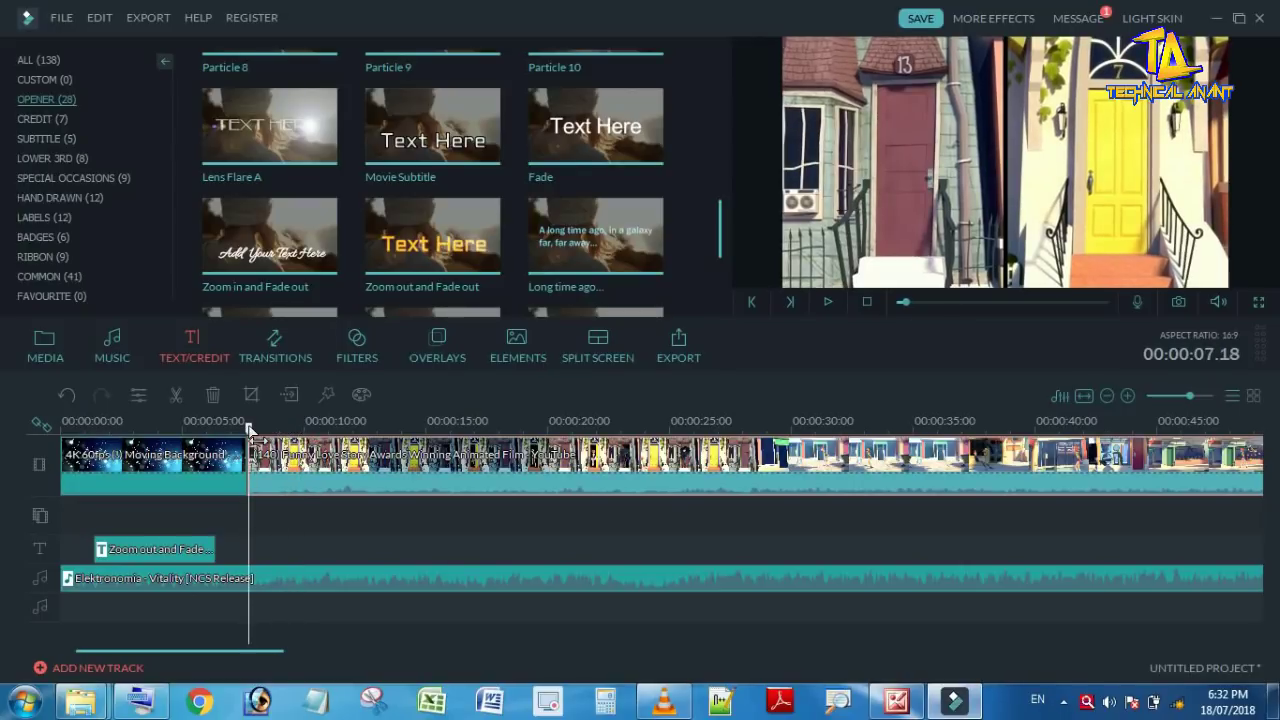
left_click(827, 301)
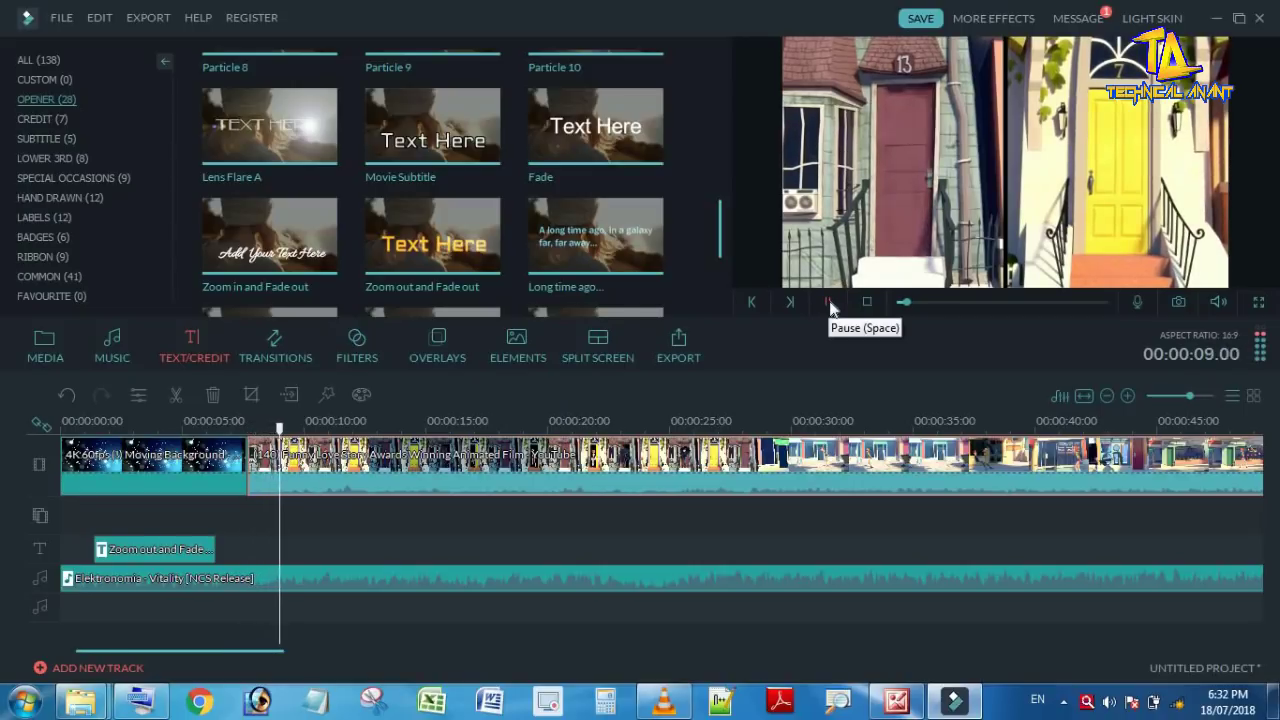
left_click(828, 302)
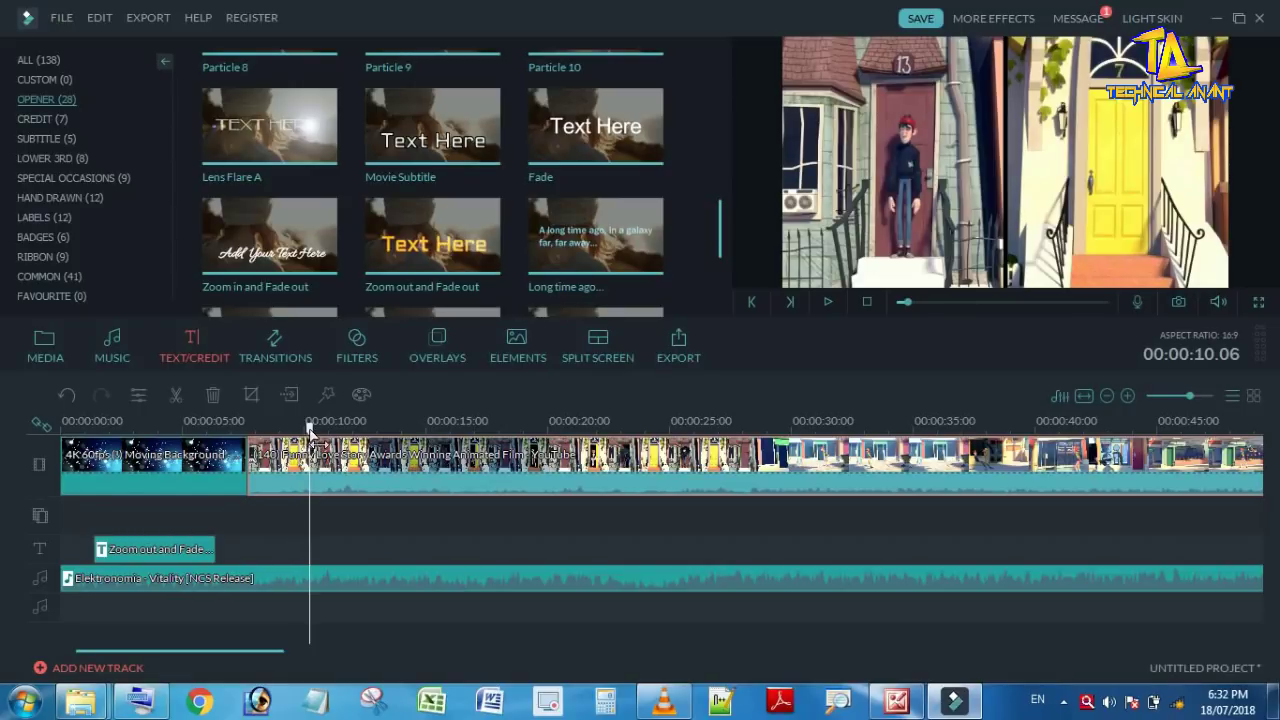
left_click(270, 440)
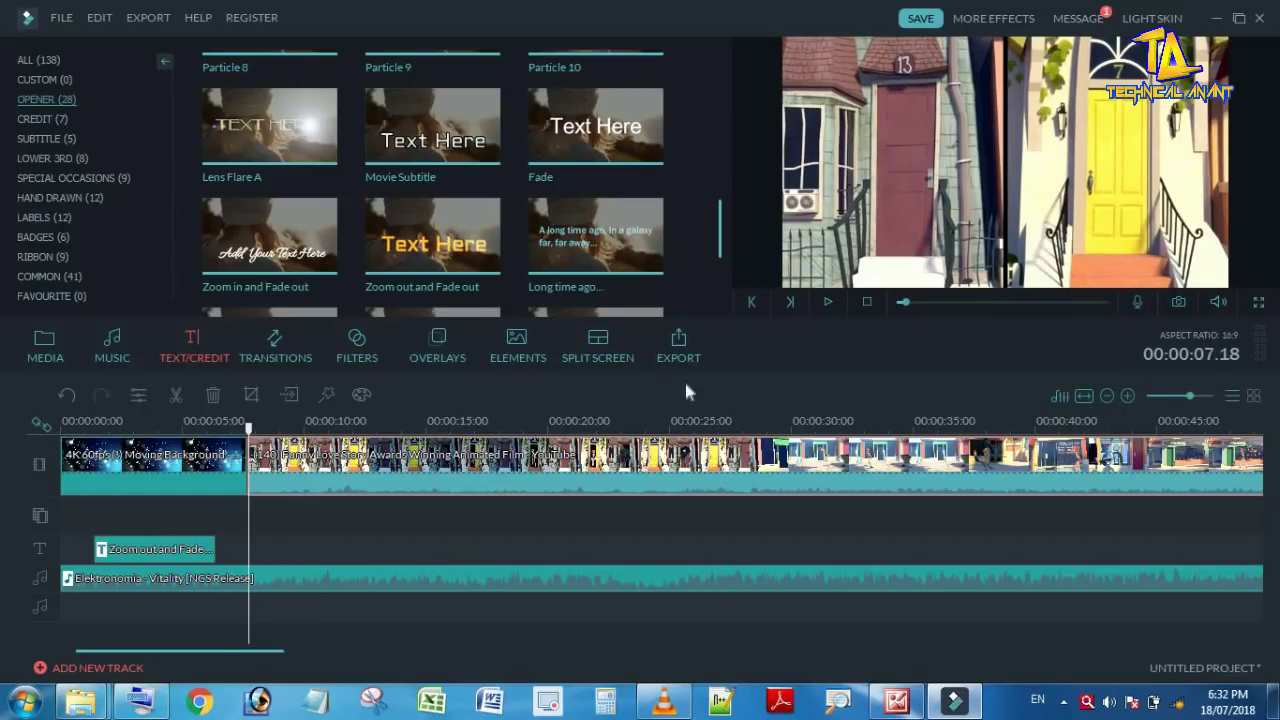
left_click(826, 303)
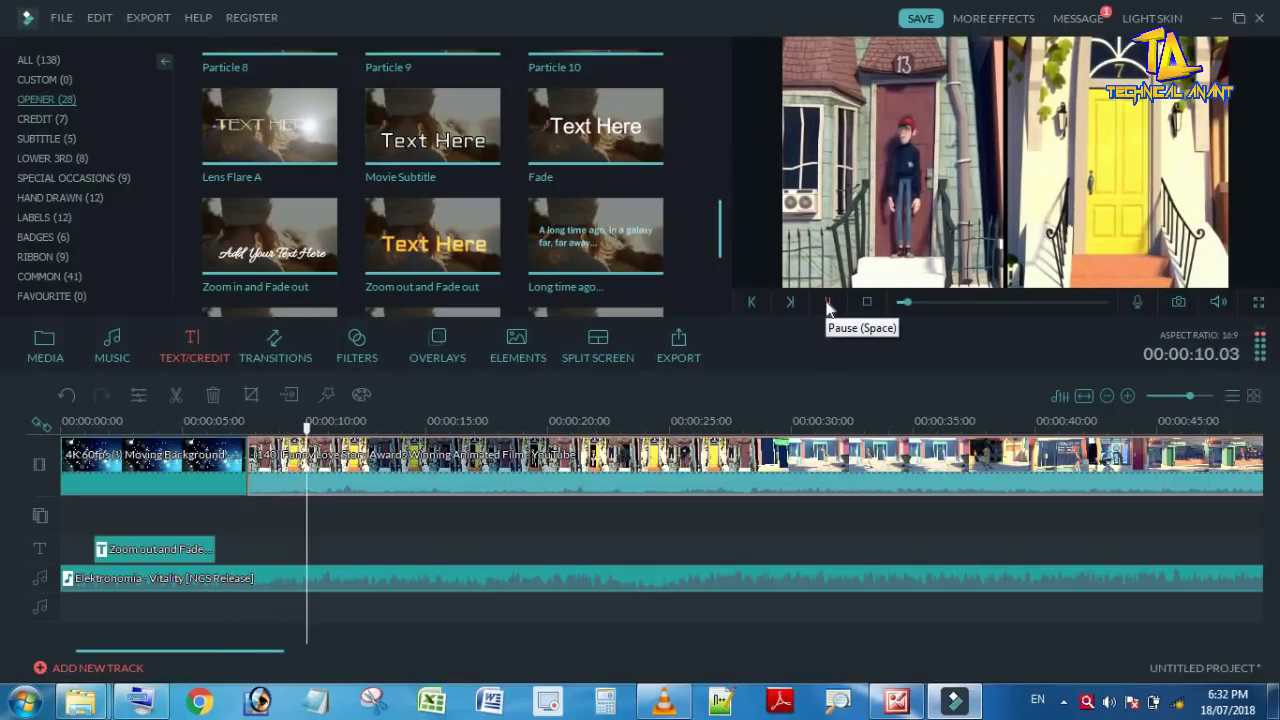
left_click(827, 303)
left_click_drag(367, 428, 250, 430)
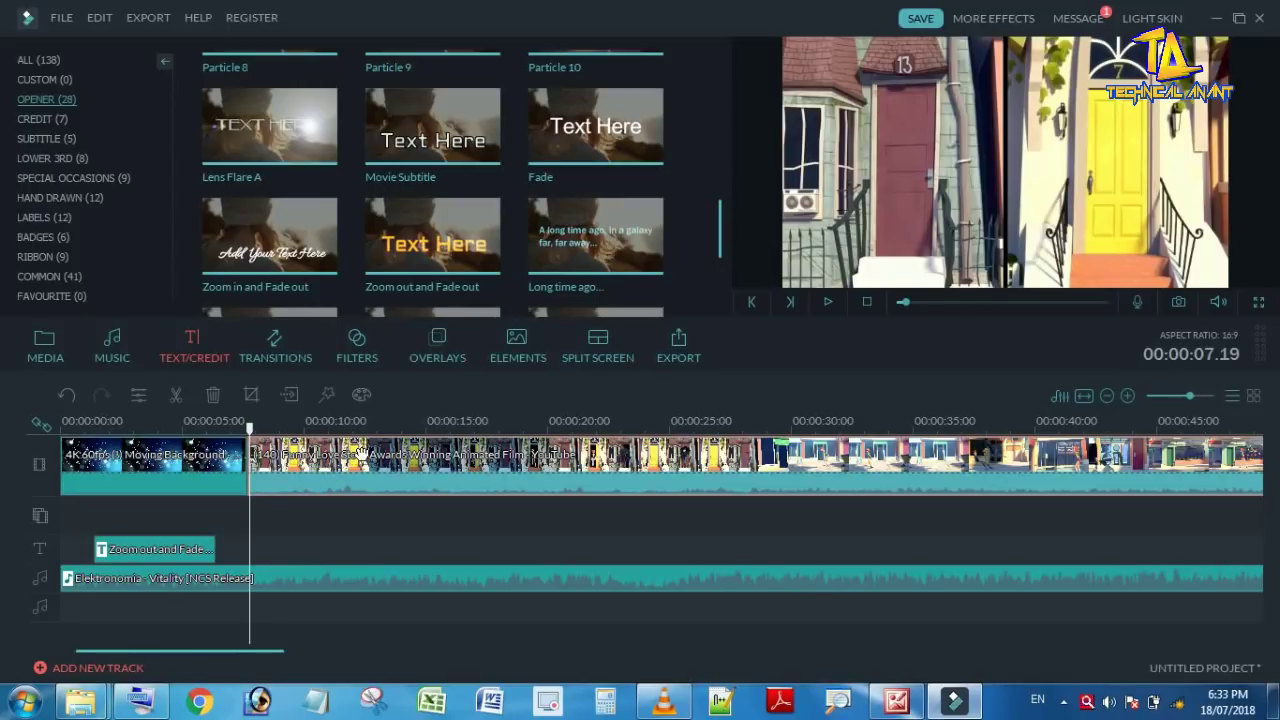
- Set the Funny Love Story clip's contrast to 36, saturation to -40, brightness to -54 and tint to -31, with auto enhance enabled
left_click(138, 397)
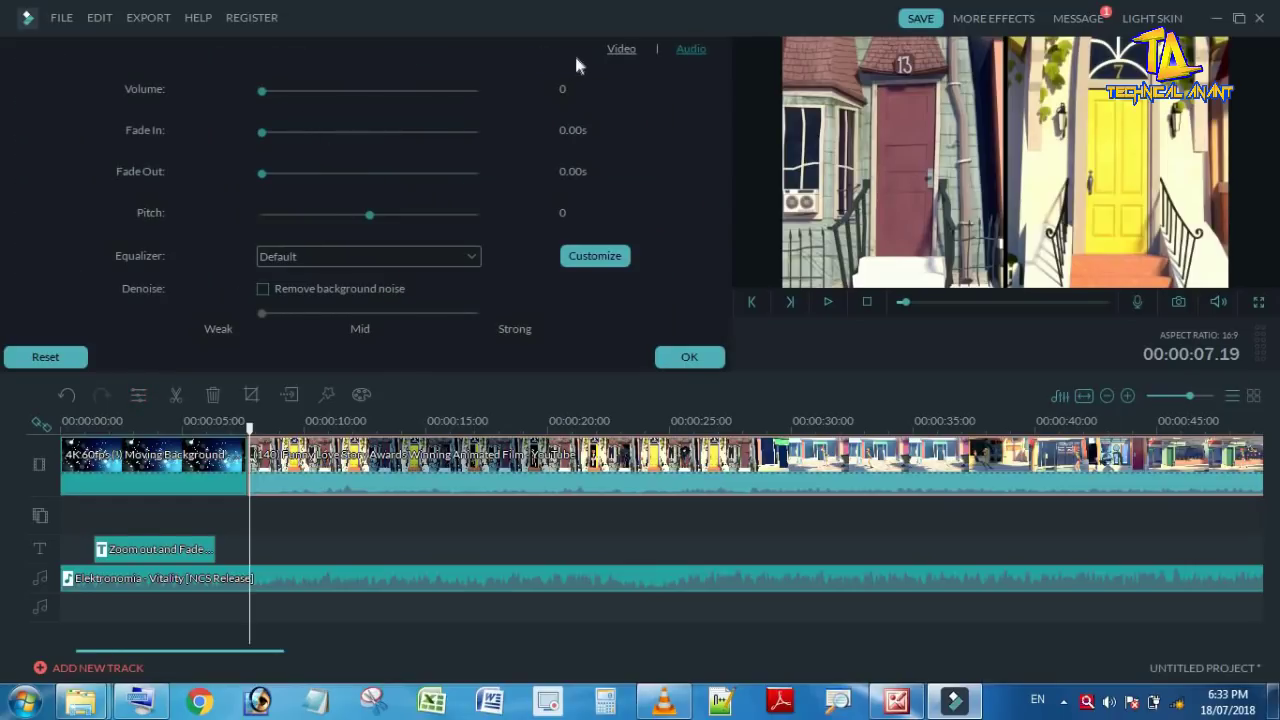
left_click(607, 48)
left_click_drag(371, 134, 309, 164)
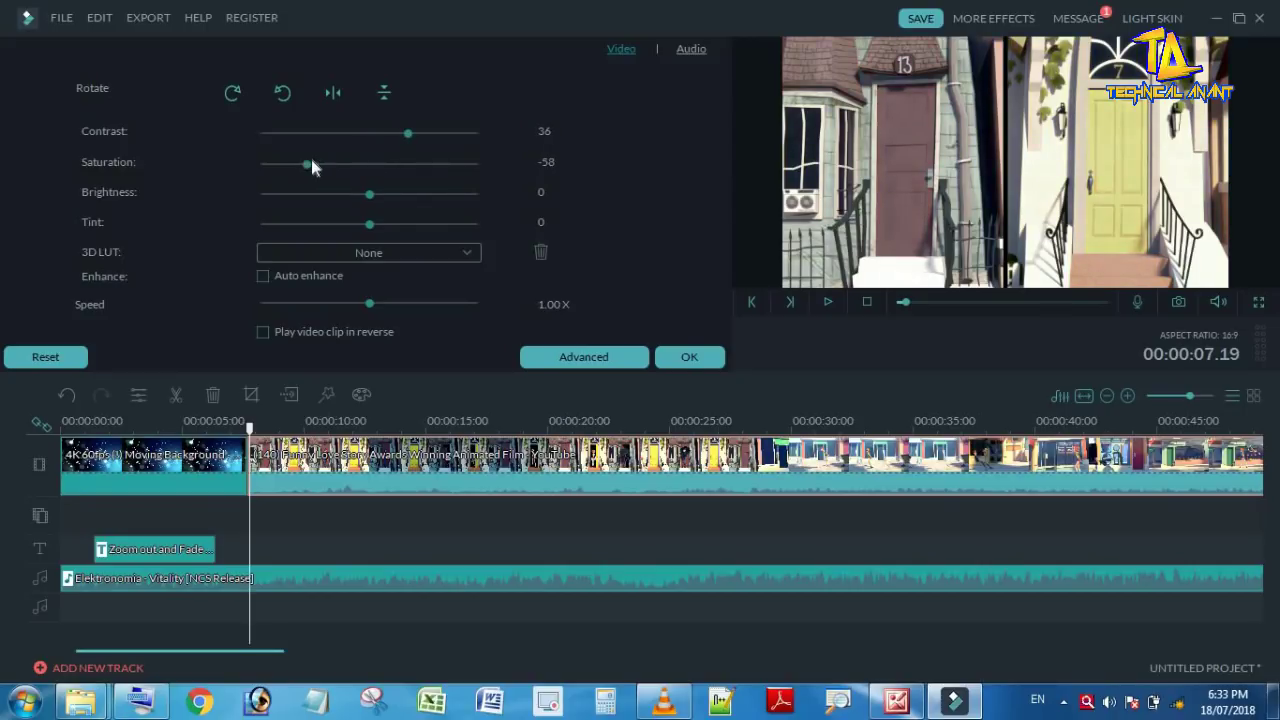
left_click_drag(369, 194, 311, 194)
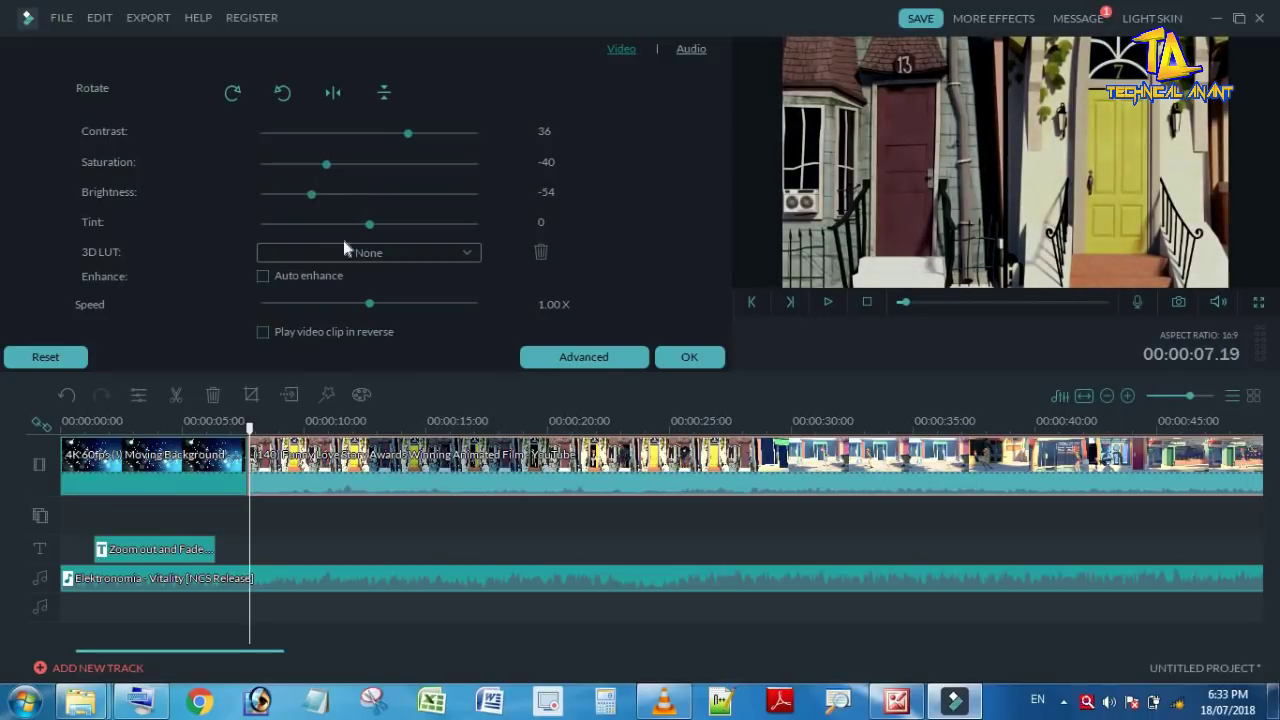
left_click_drag(370, 226, 313, 229)
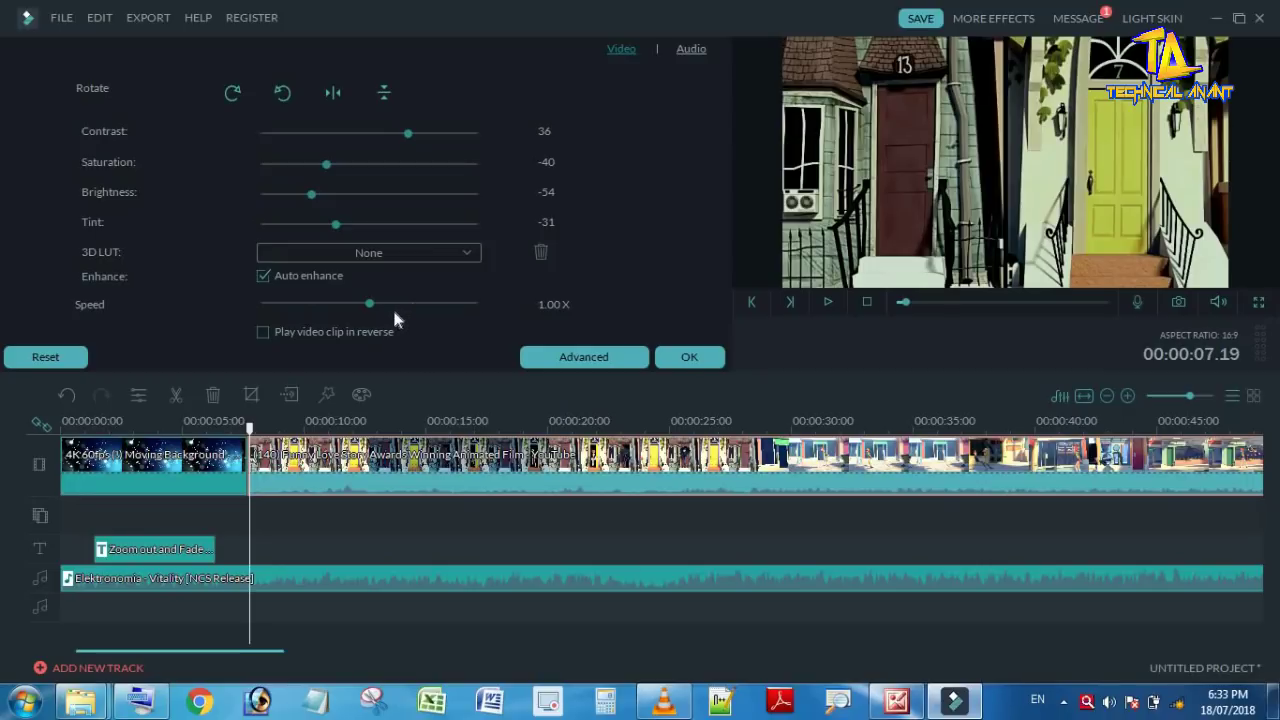
left_click(689, 357)
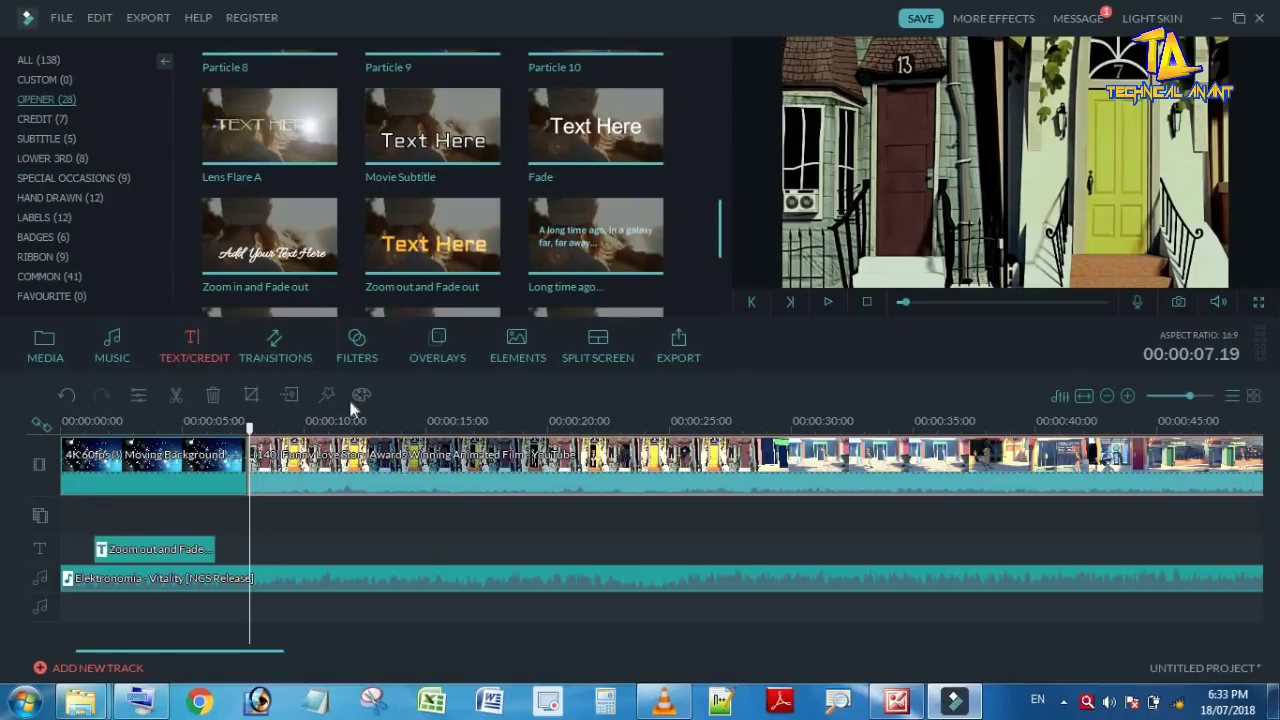
- Add the Sketch filter from the Material category over the Funny Love Story clip at 00:00:07.19
left_click(69, 340)
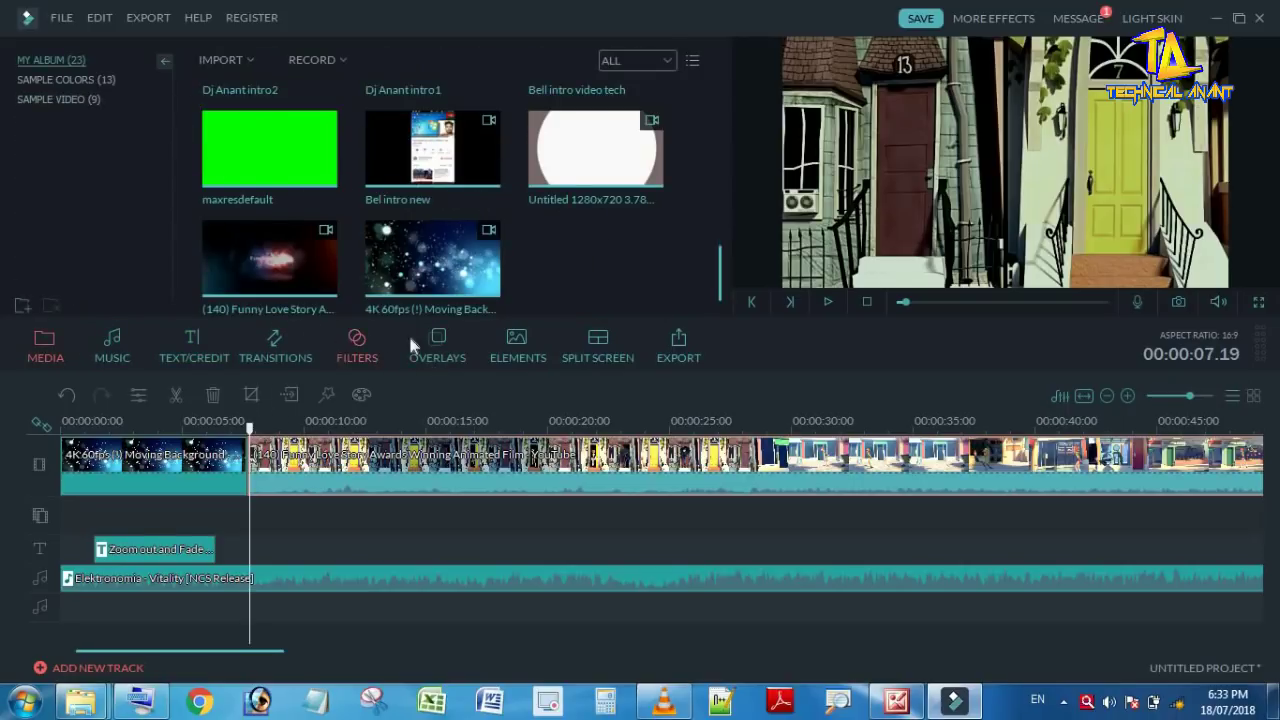
left_click(357, 345)
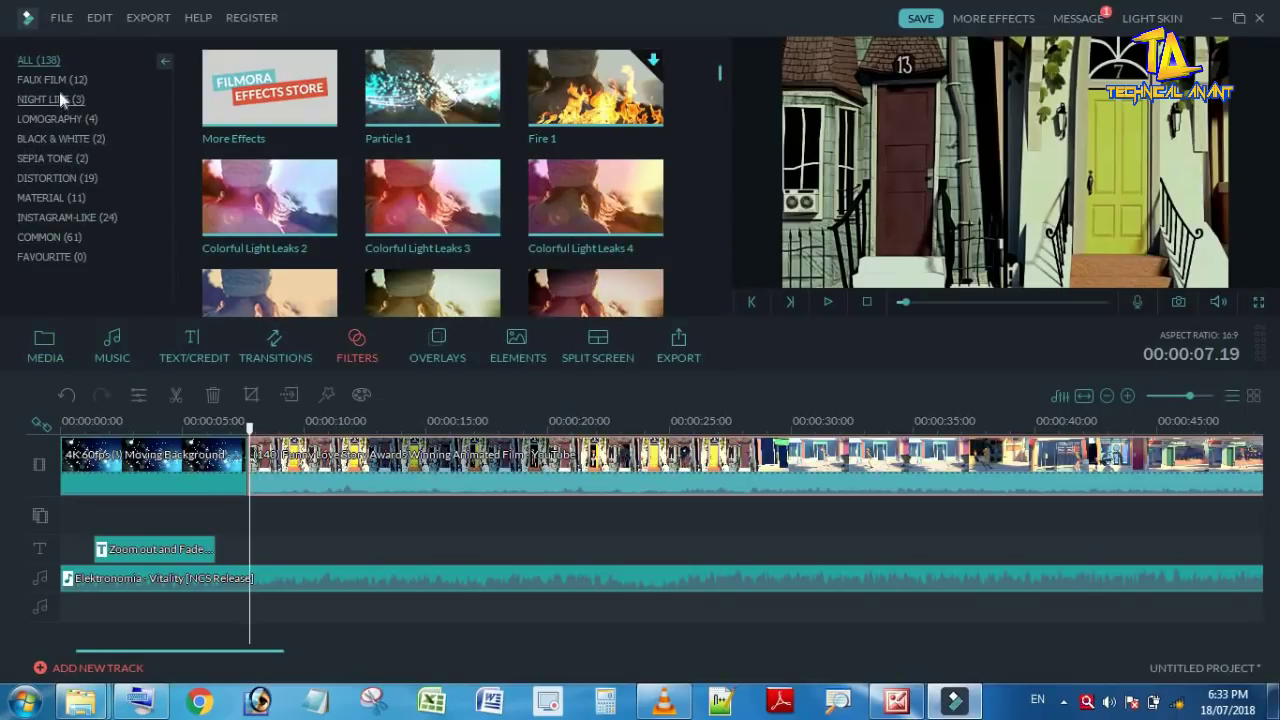
left_click(56, 198)
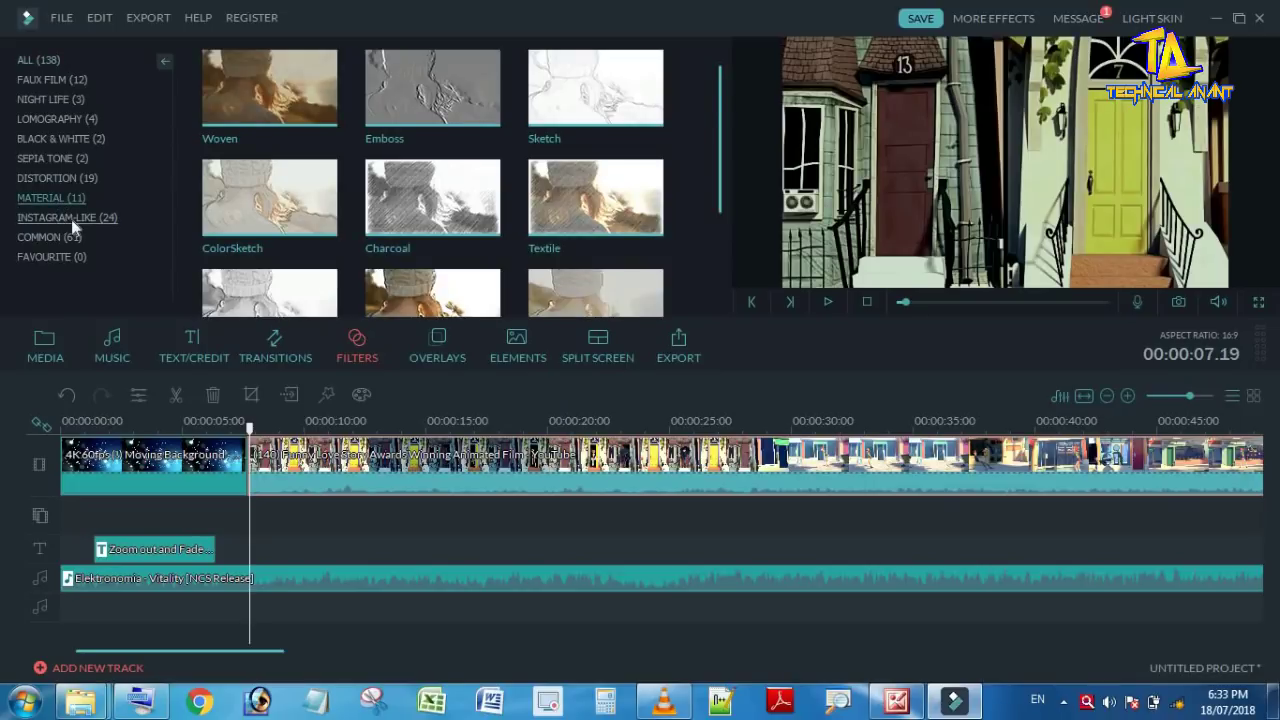
mouse_move(618, 108)
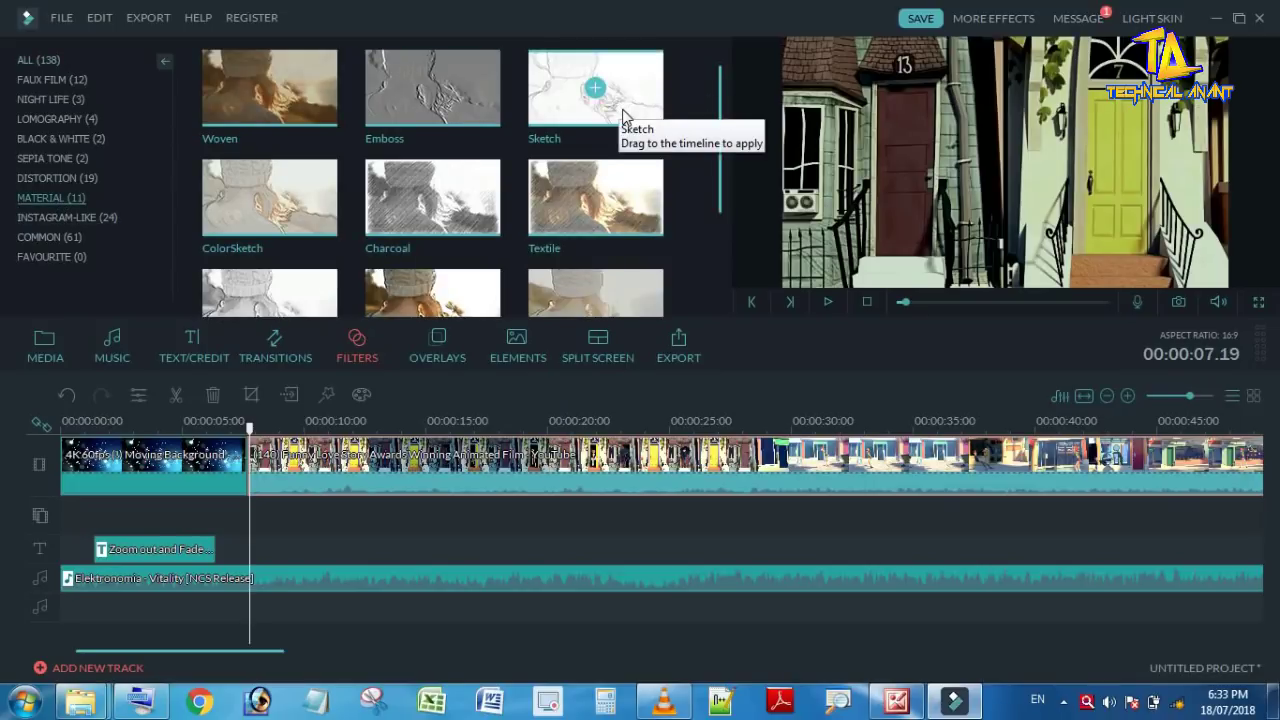
mouse_move(720, 102)
left_mouse_down()
mouse_move(718, 135)
mouse_move(720, 102)
left_mouse_up()
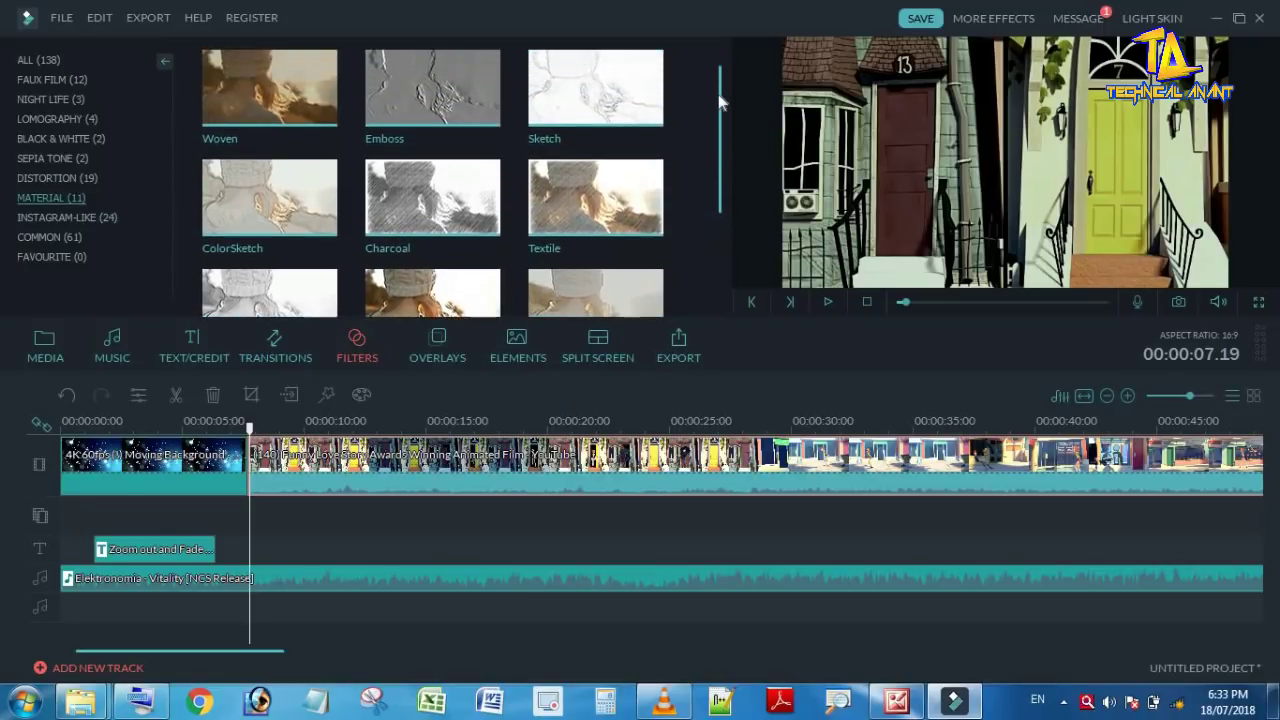
left_click(595, 90)
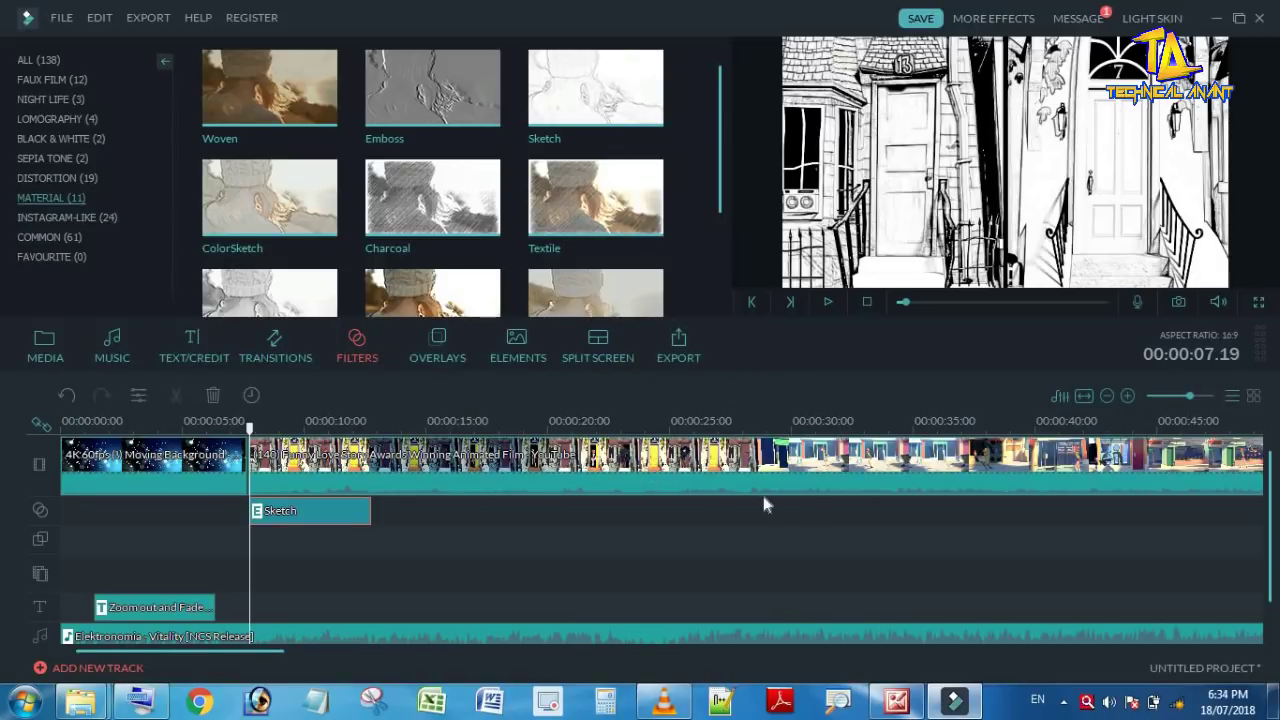
- Preview the Sketch filter and move it to begin exactly at the start of the Funny Love Story clip, 00:00:07.17
left_click_drag(1191, 393, 1200, 400)
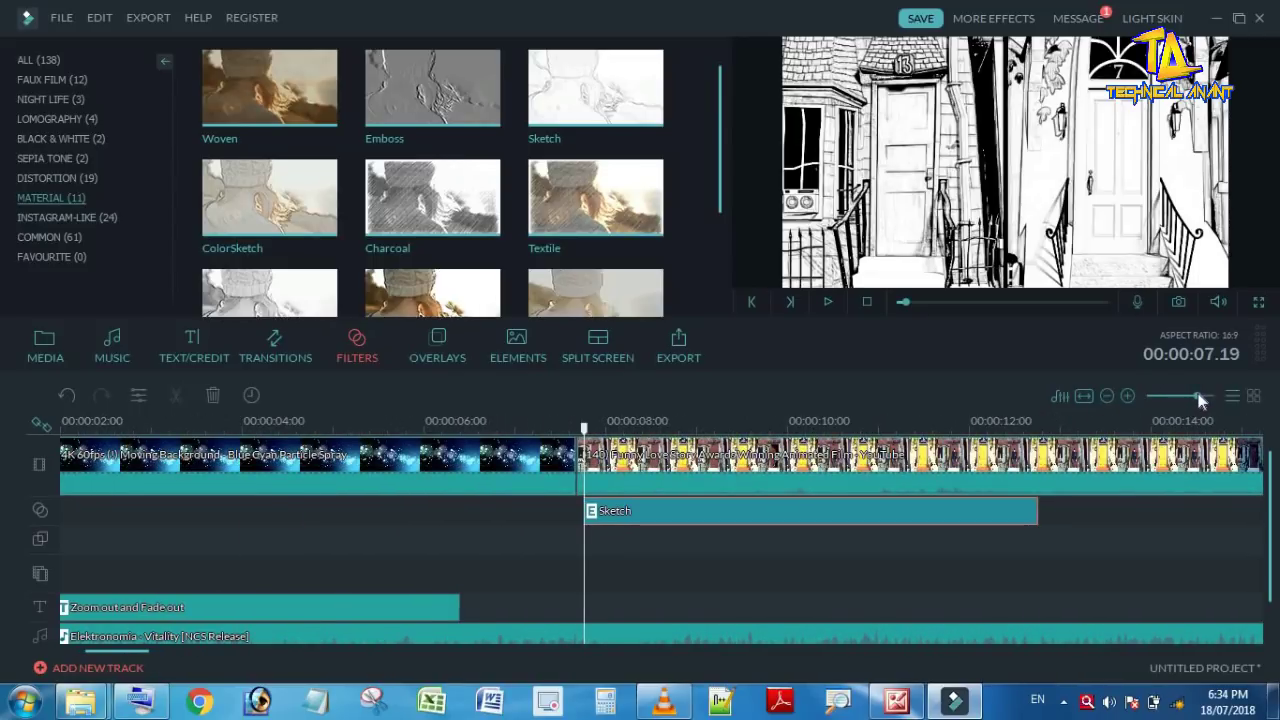
left_click_drag(584, 427, 579, 427)
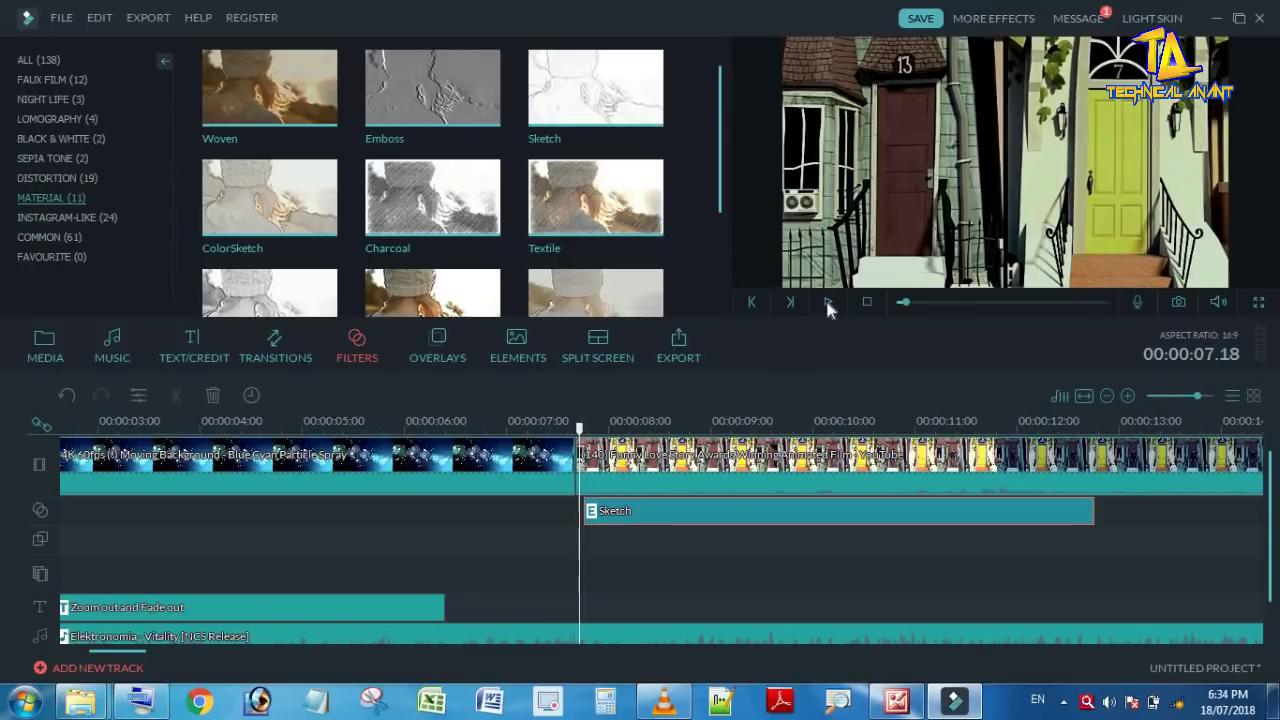
left_click(829, 301)
left_click(829, 301)
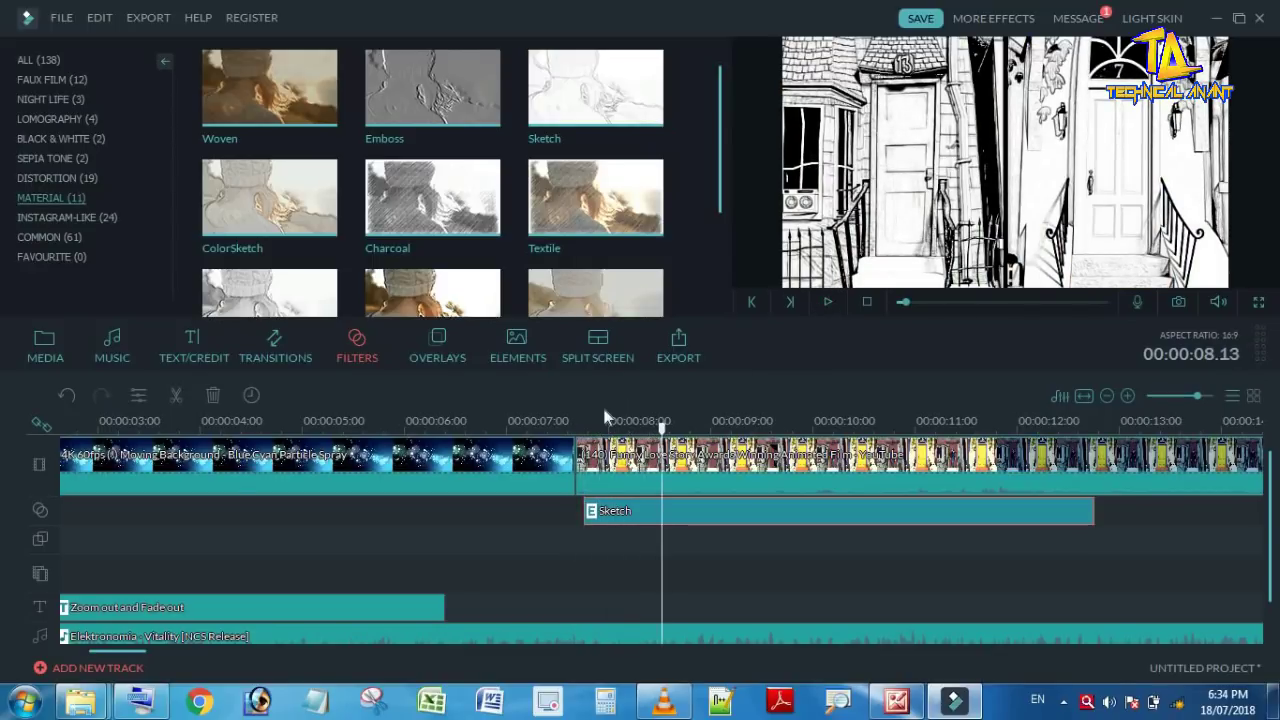
left_click(601, 427)
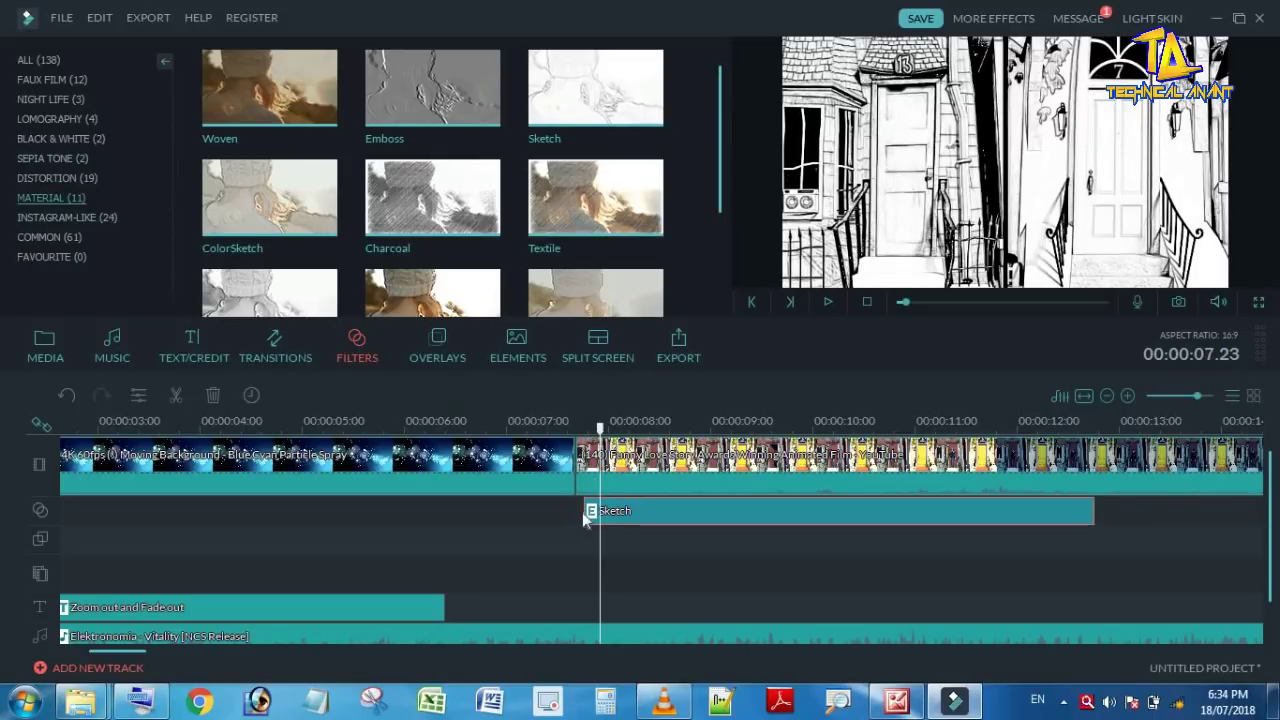
left_click_drag(1198, 397, 1203, 396)
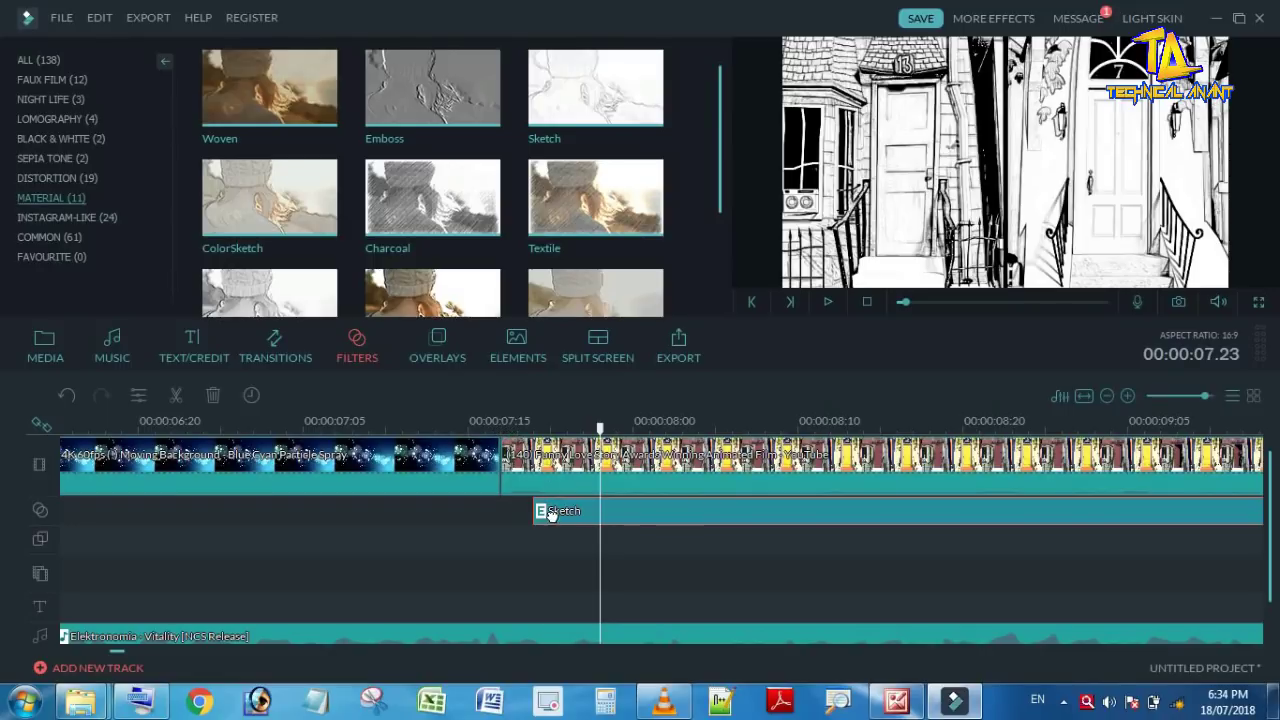
mouse_move(556, 512)
left_mouse_down()
mouse_move(536, 513)
mouse_move(530, 590)
left_mouse_up()
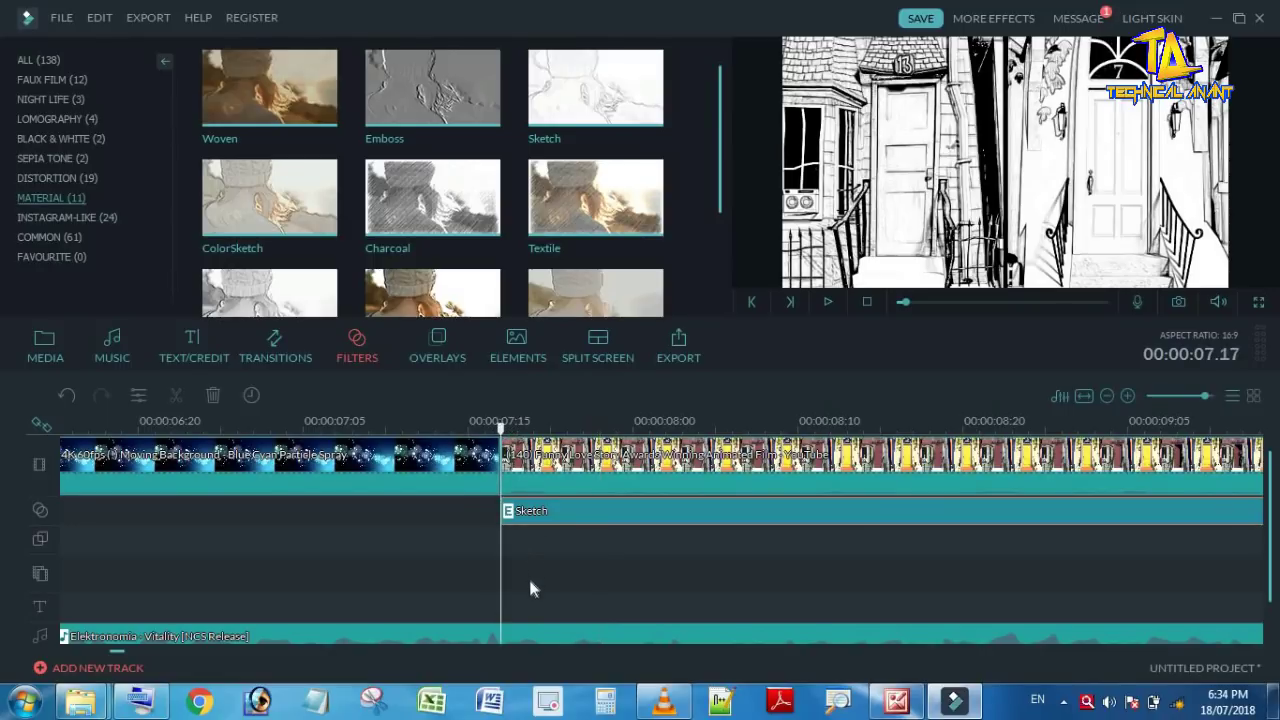
- Split the Sketch filter one frame after its start and again at 00:00:07.19
left_click(517, 428)
left_click(176, 395)
left_click(533, 428)
left_click(176, 395)
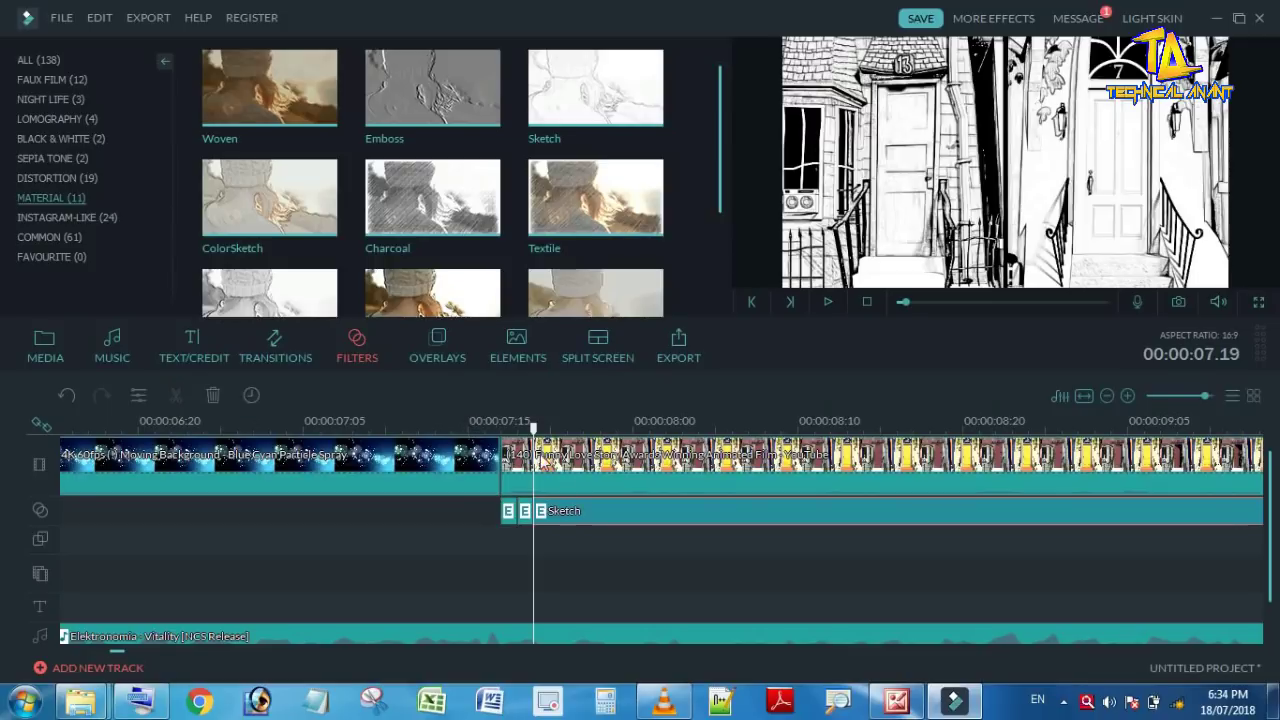
- Split the Sketch filter at 00:00:07.21, 00:00:07.22, 00:00:08.00 and 00:00:08.01
left_click(567, 428)
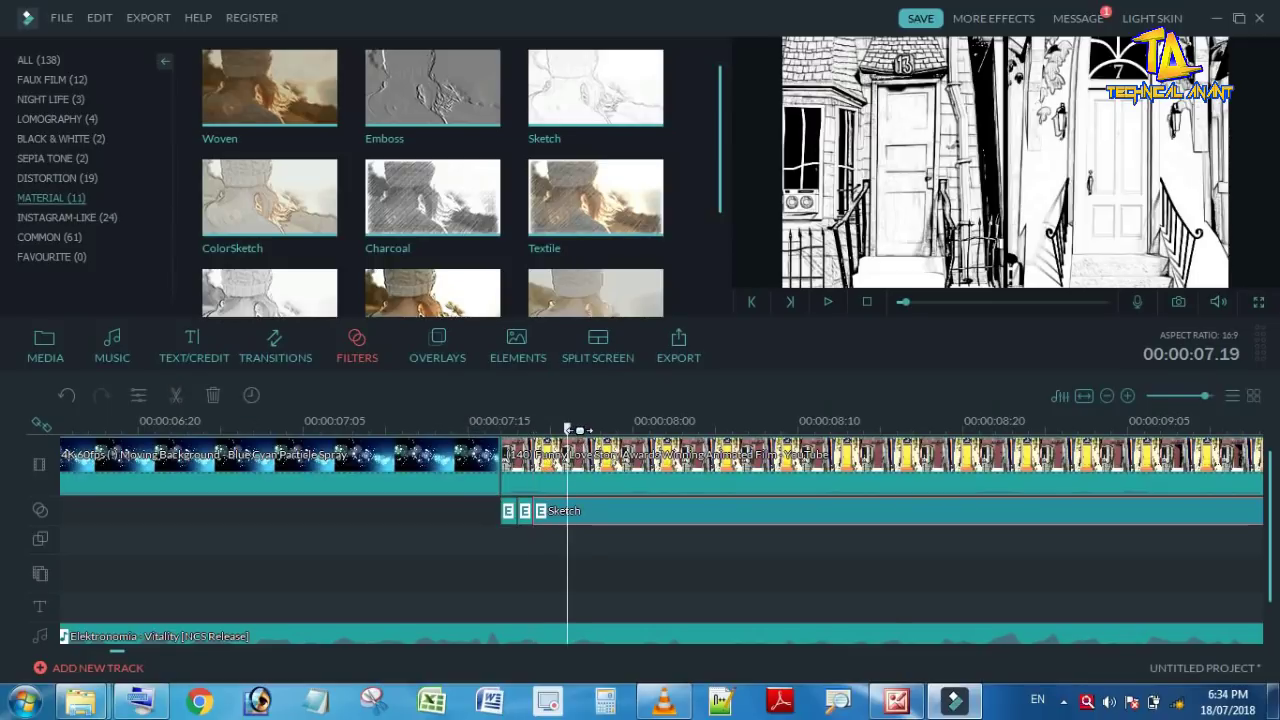
left_click(177, 394)
left_click(583, 430)
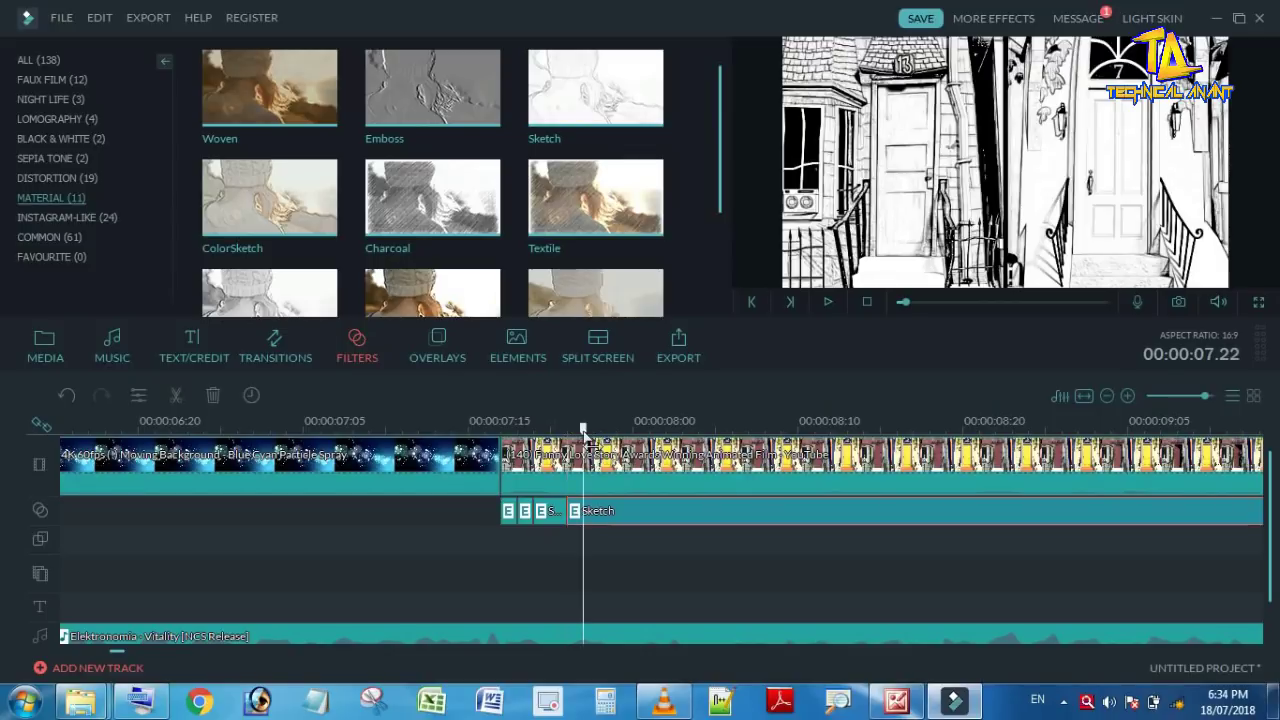
left_click(176, 395)
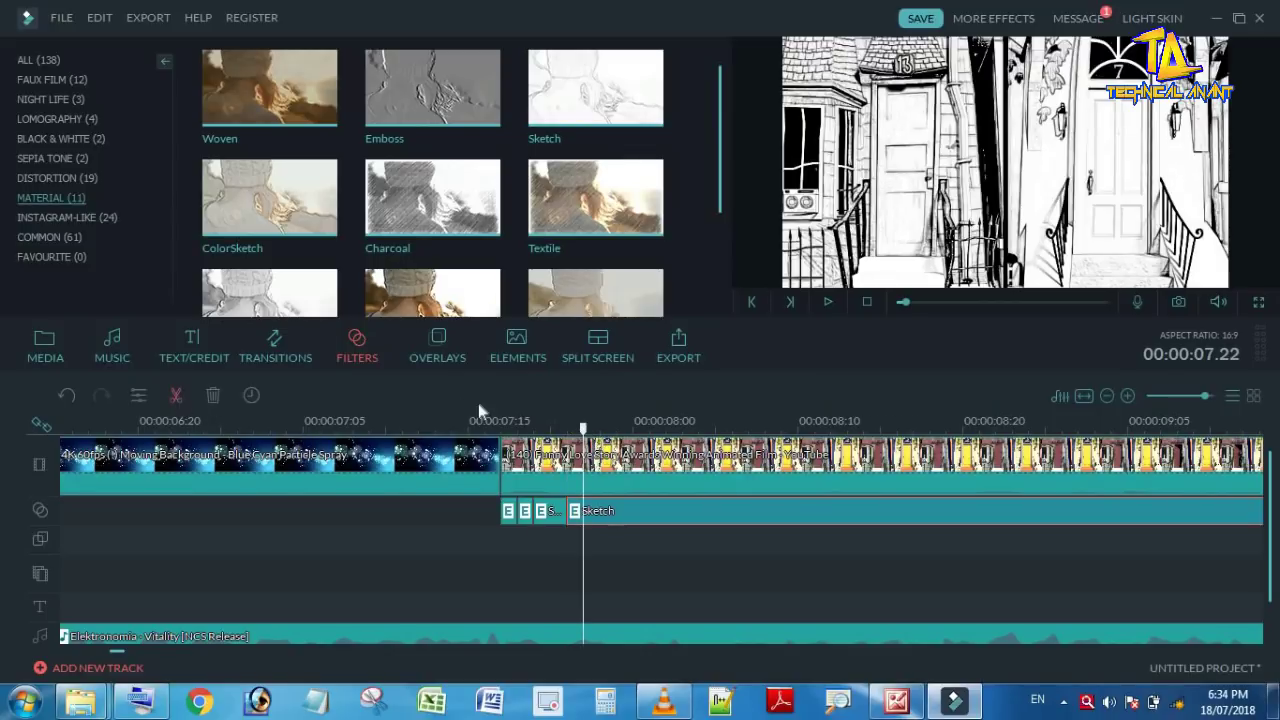
left_click(650, 430)
left_click(632, 432)
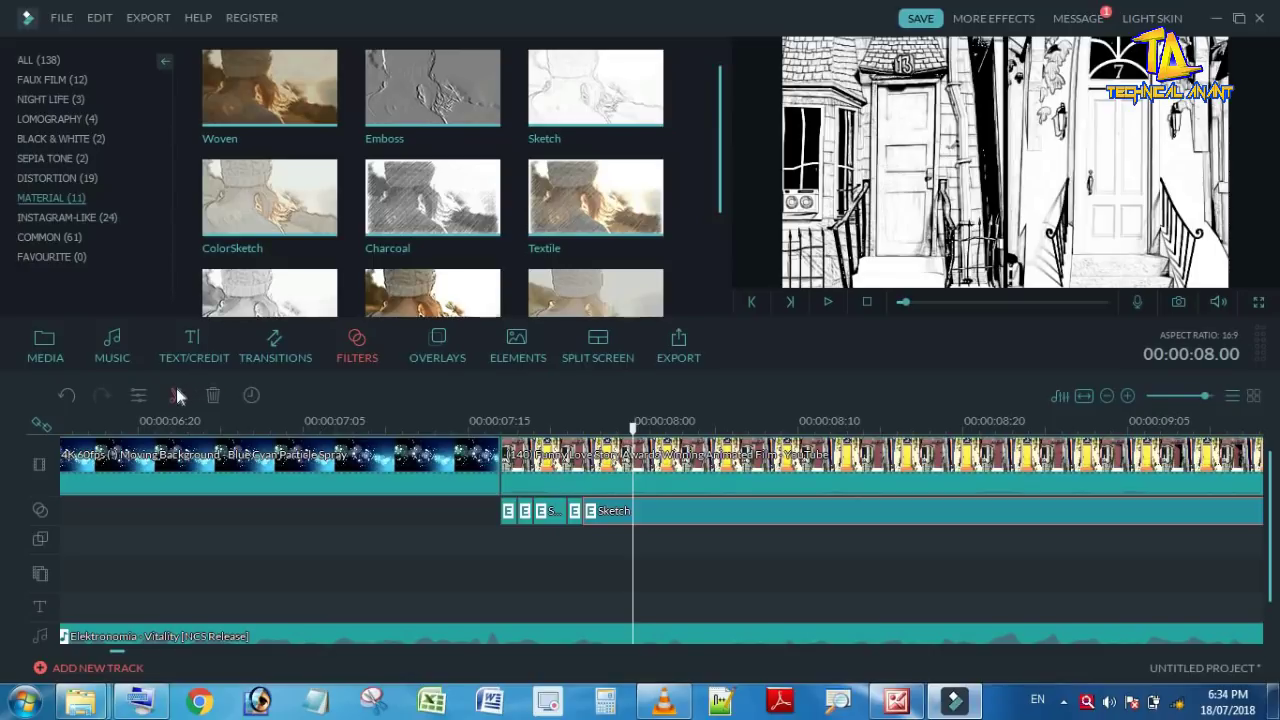
key("ctrl+b")
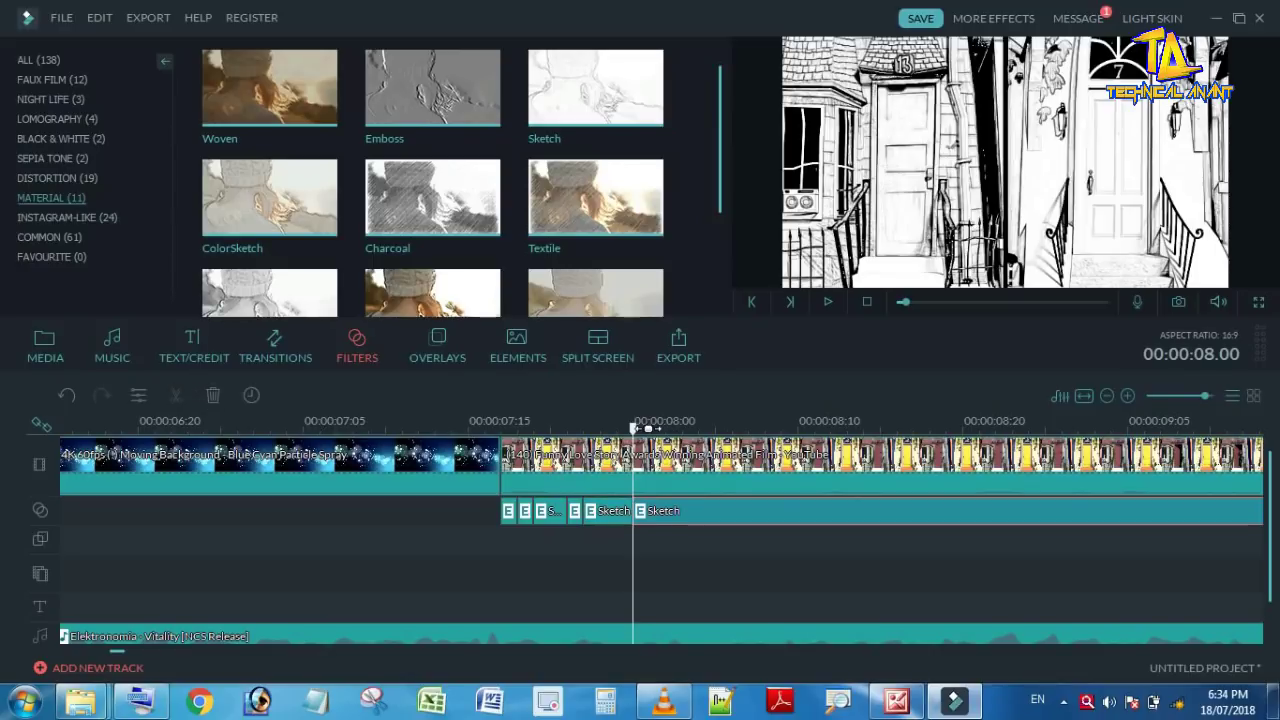
left_click(649, 428)
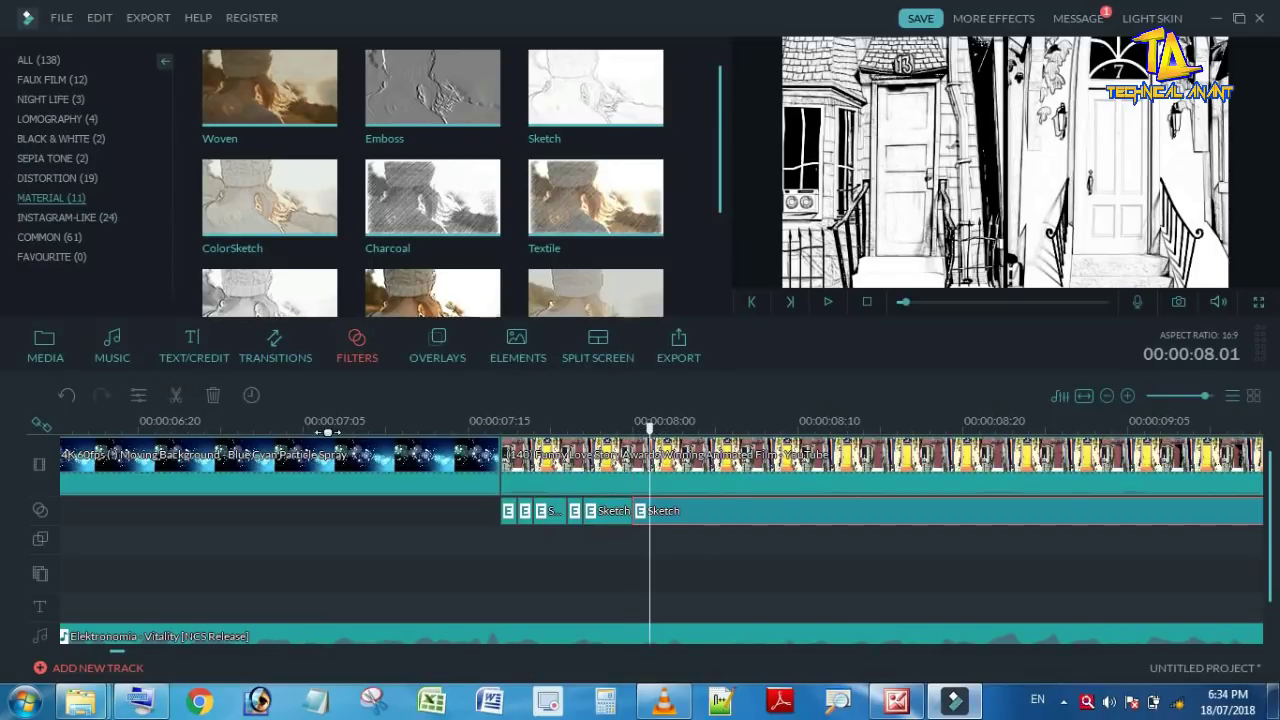
left_click(176, 395)
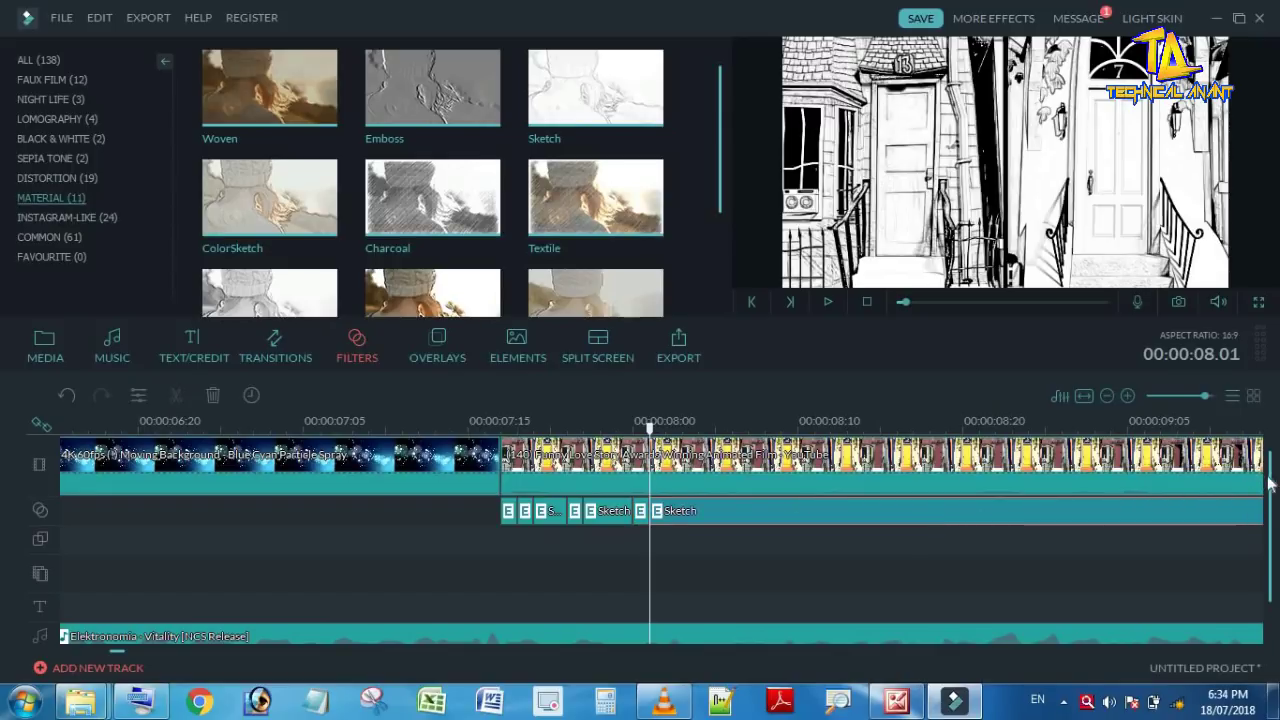
- Delete the Sketch filter pieces starting at 00:00:07.17, 00:00:07.19 and 00:00:07.22, leaving gaps between the one-frame pieces
left_click_drag(1272, 487, 1270, 518)
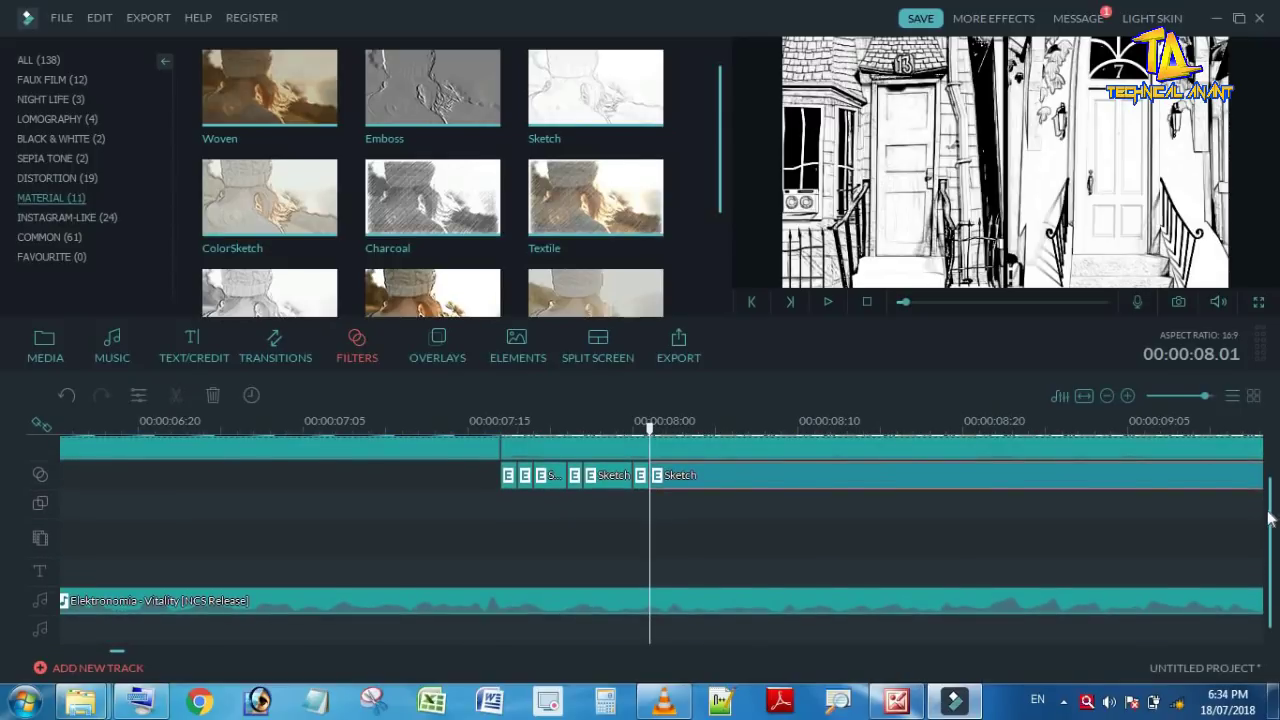
scroll(1268, 512, "up", 1)
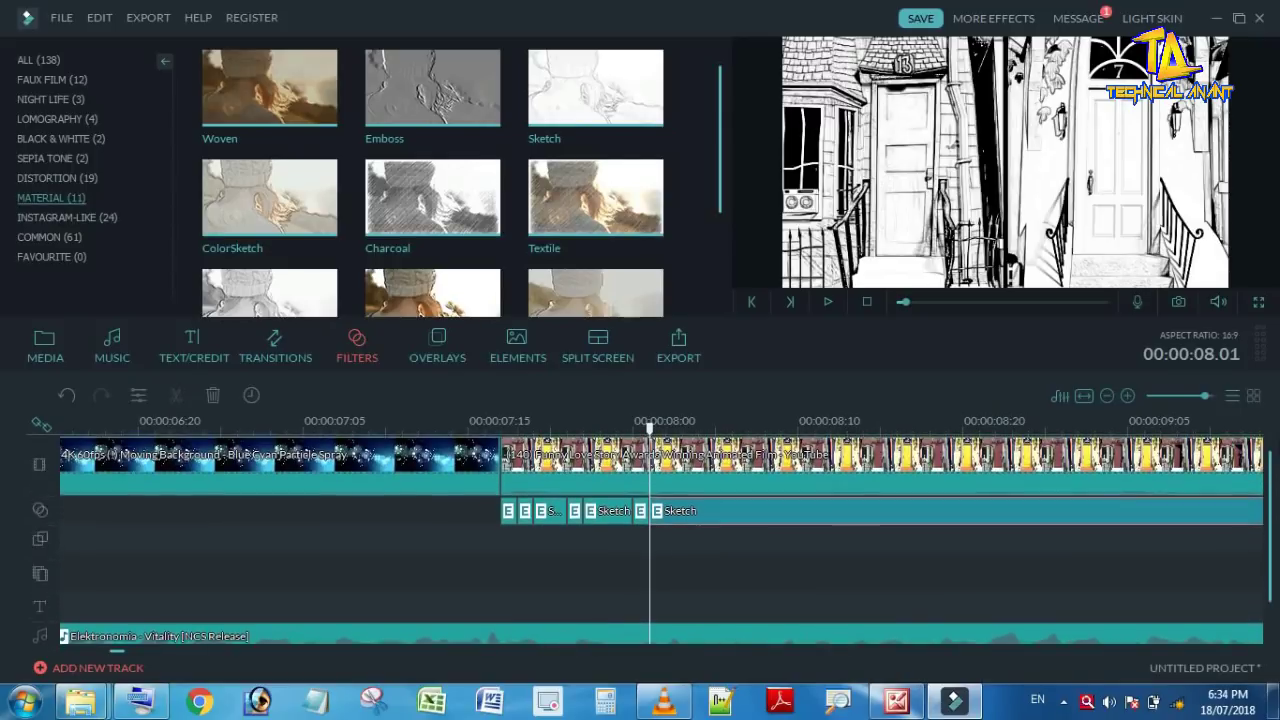
left_click(509, 517)
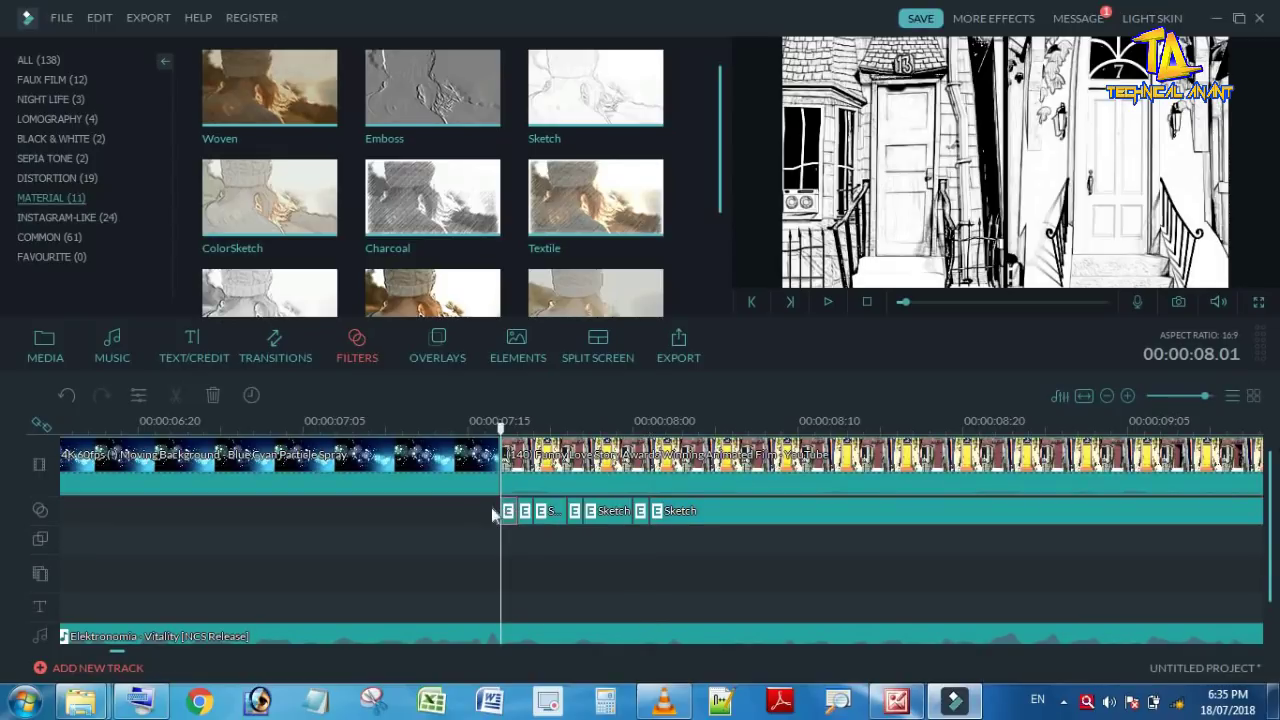
left_click(213, 398)
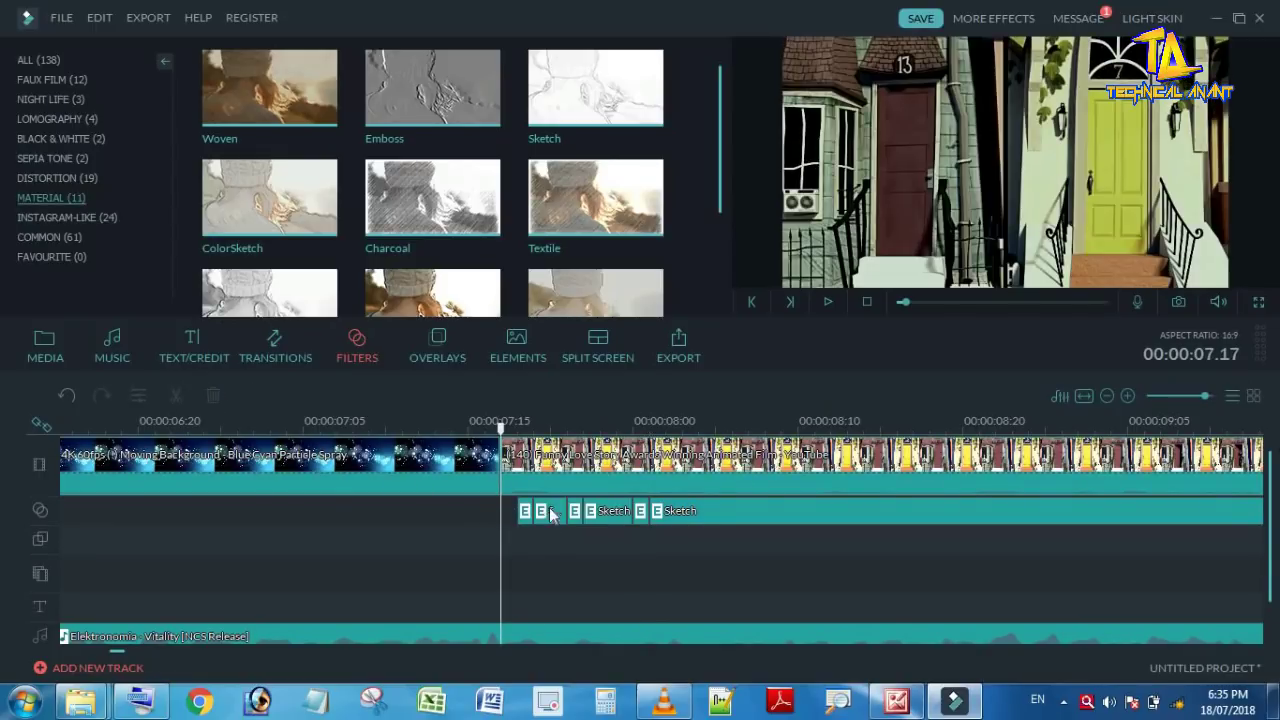
left_click(214, 397)
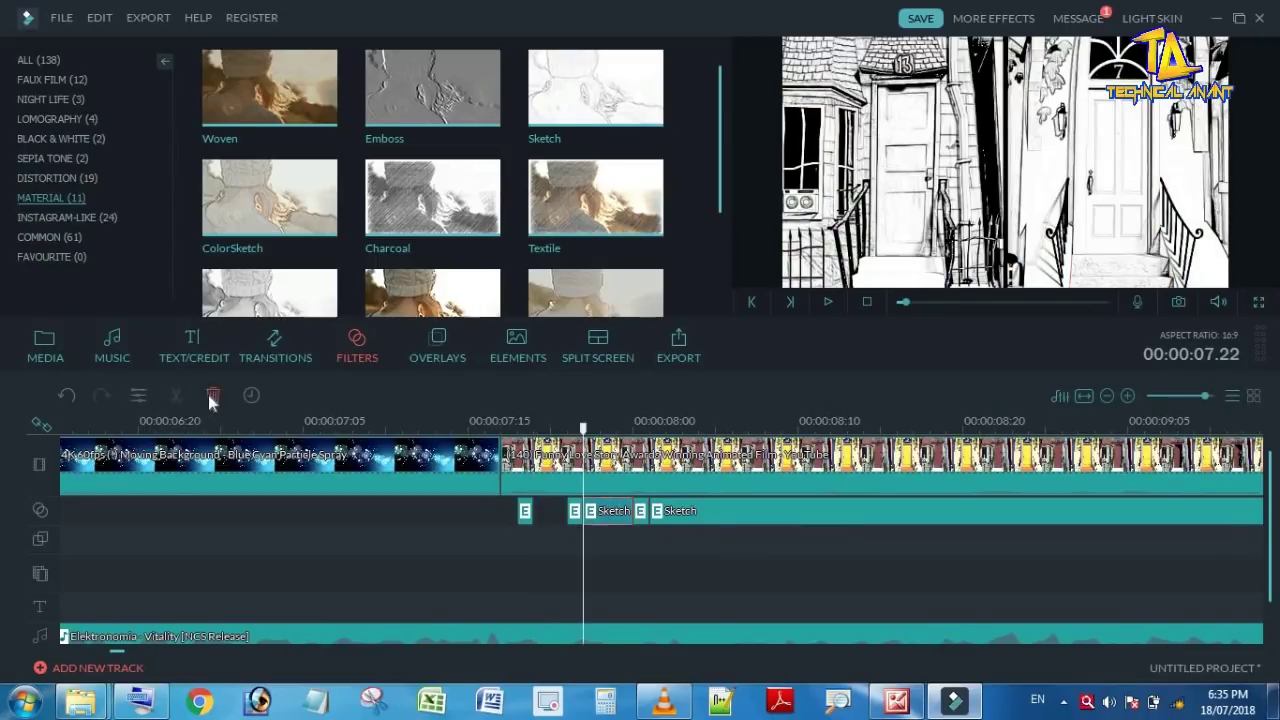
left_click(213, 396)
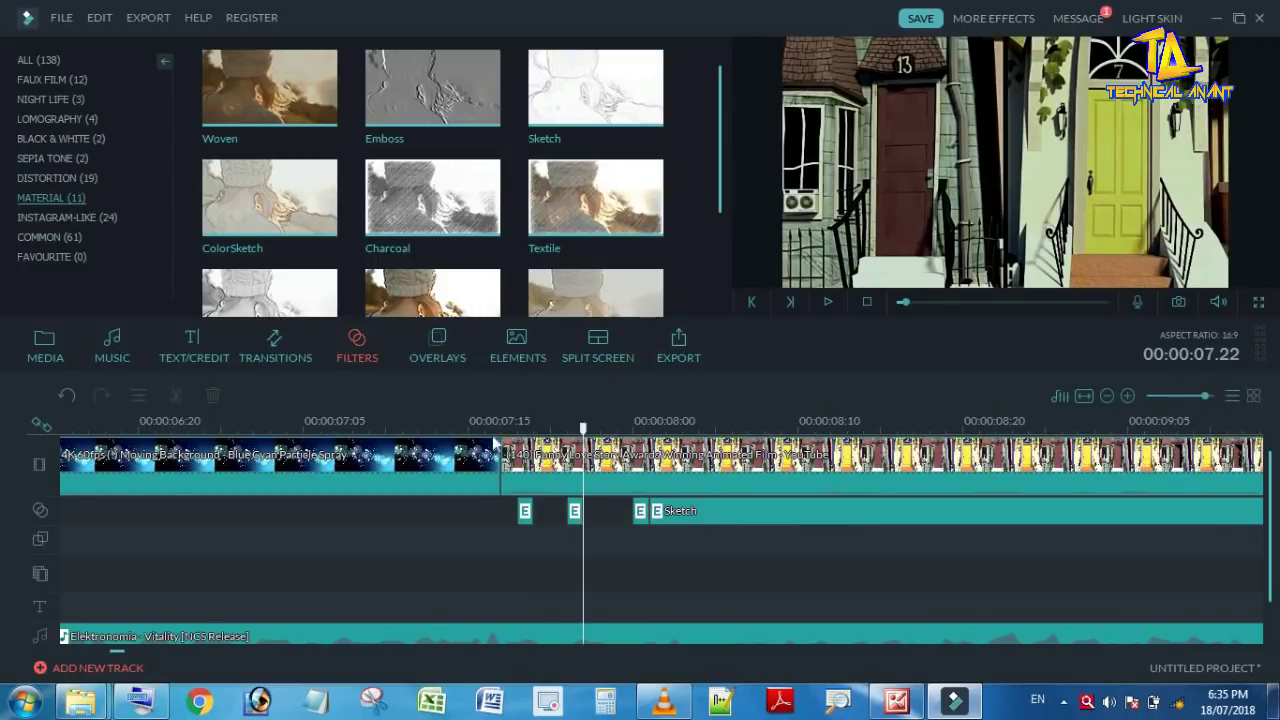
- Split the long Sketch filter at 00:00:08.04 and 00:00:08.05, and delete the piece between 00:00:08.01 and 00:00:08.04
left_click(501, 427)
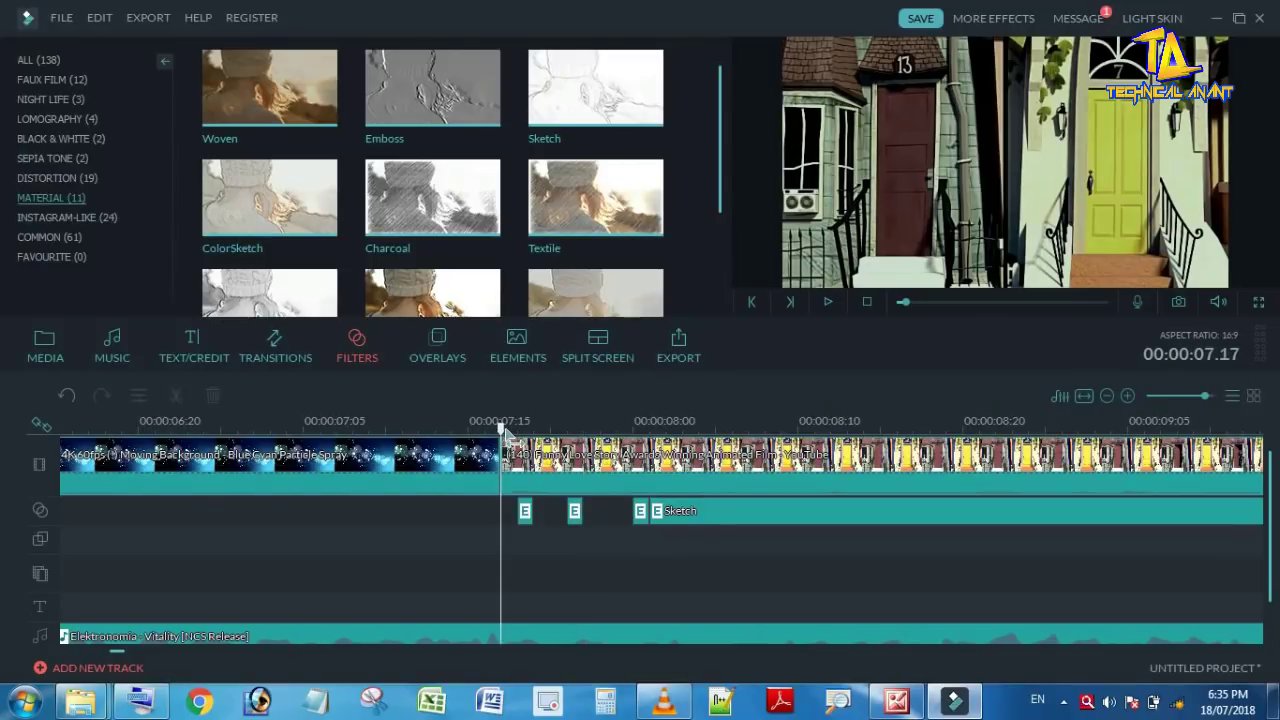
left_click(683, 428)
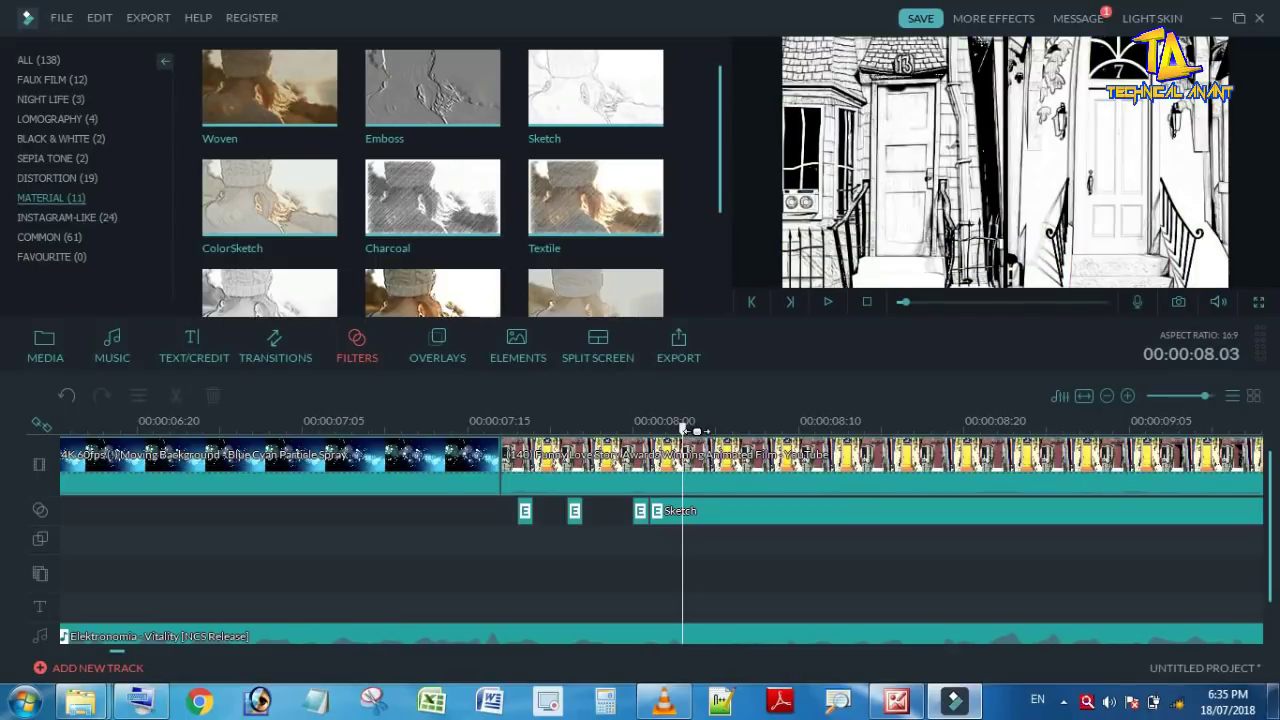
left_click(698, 430)
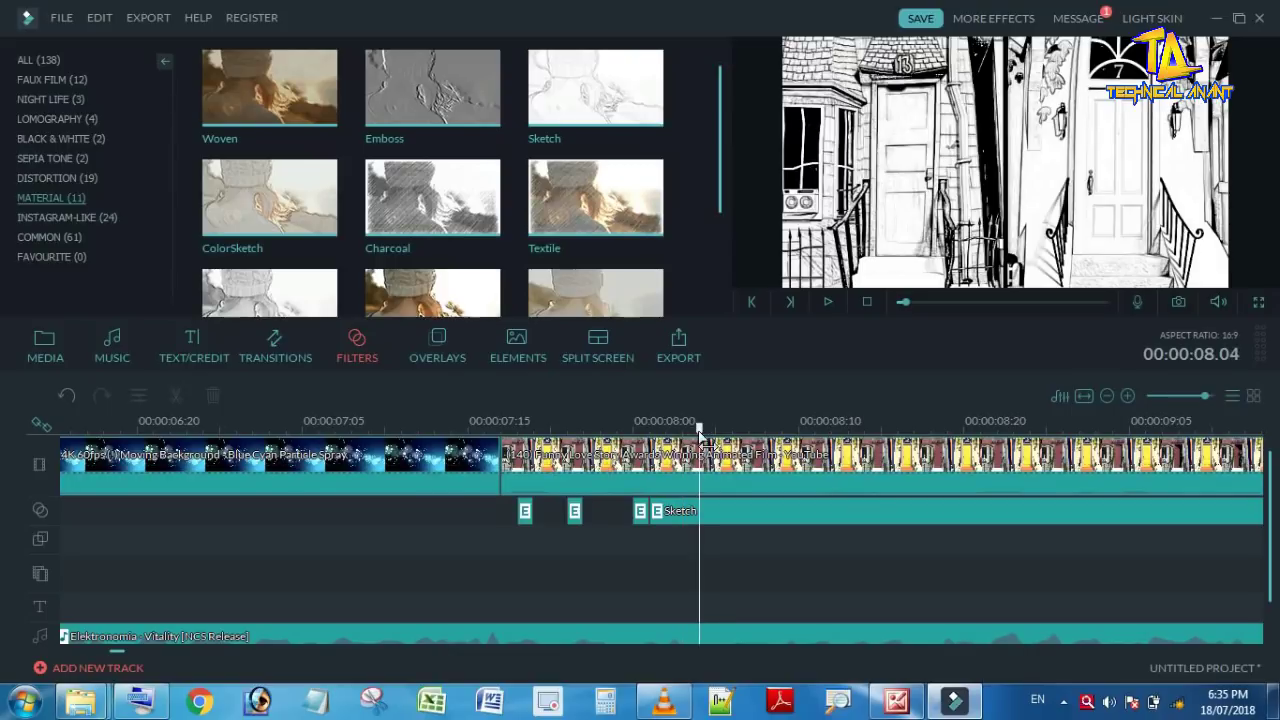
left_click(670, 514)
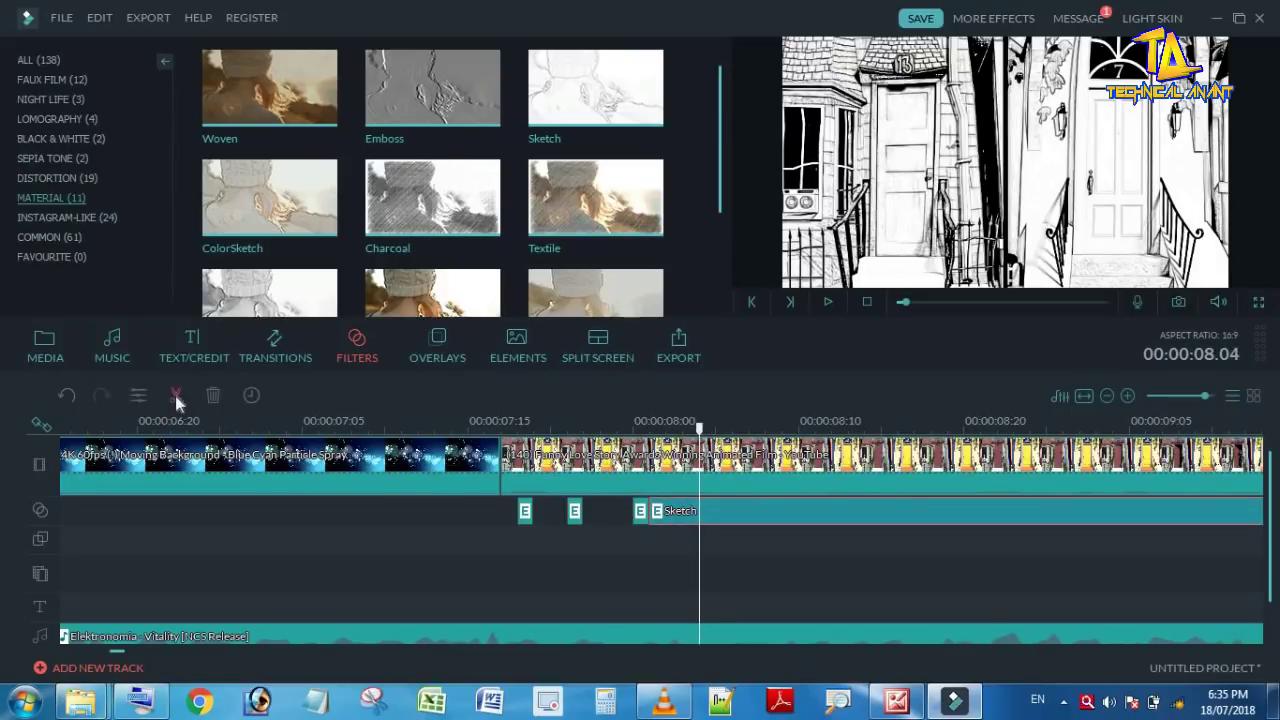
key("ctrl+b")
left_click_drag(1270, 541, 1275, 572)
scroll(1275, 565, "up", 1)
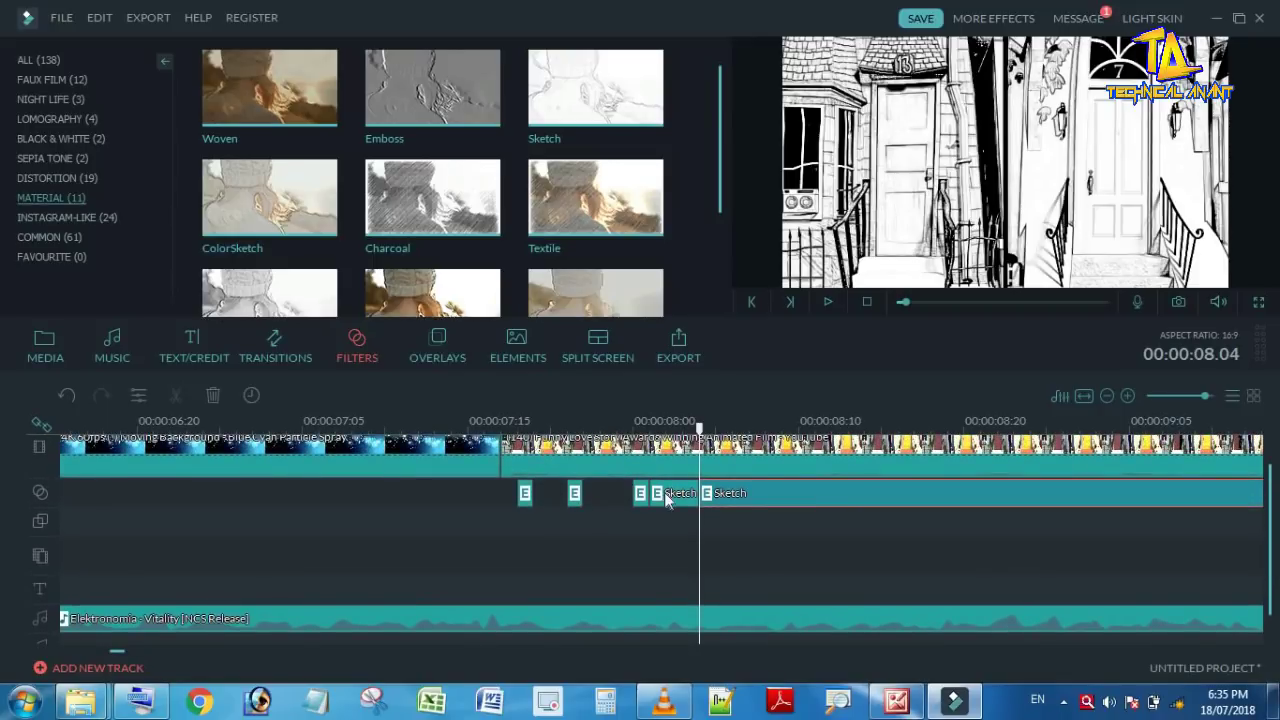
left_click(675, 500)
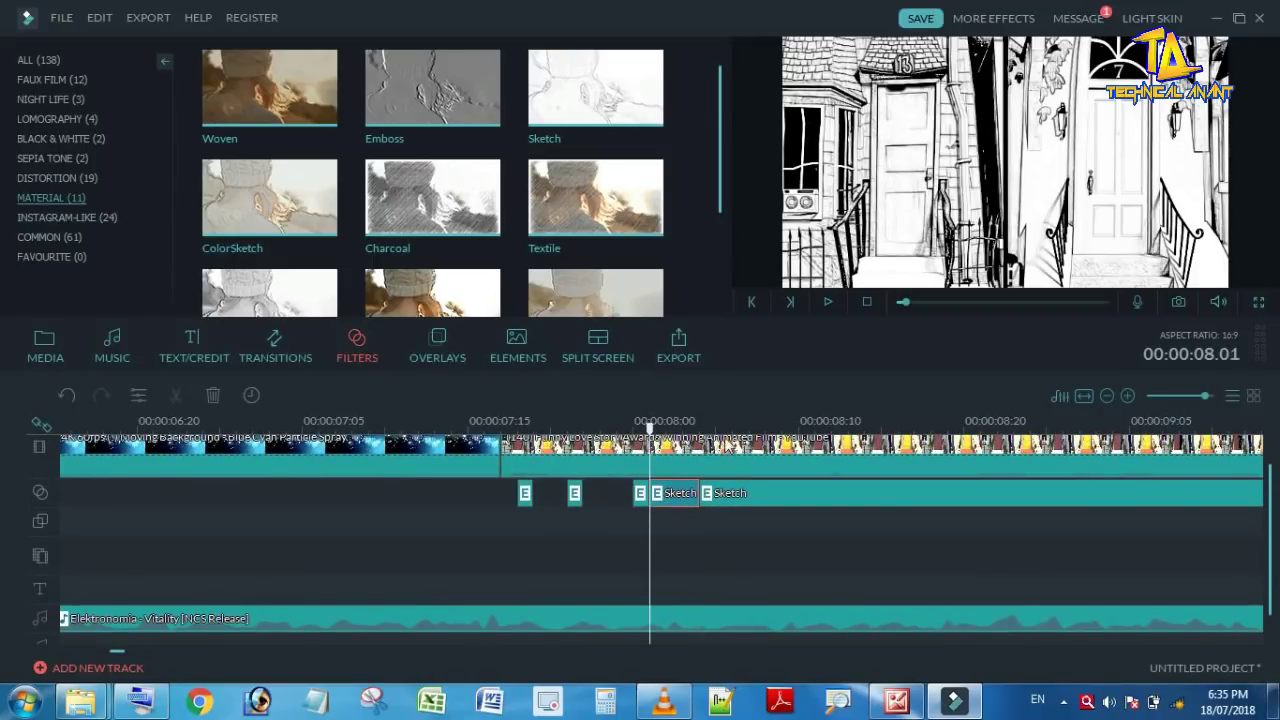
left_click(716, 429)
left_click(715, 493)
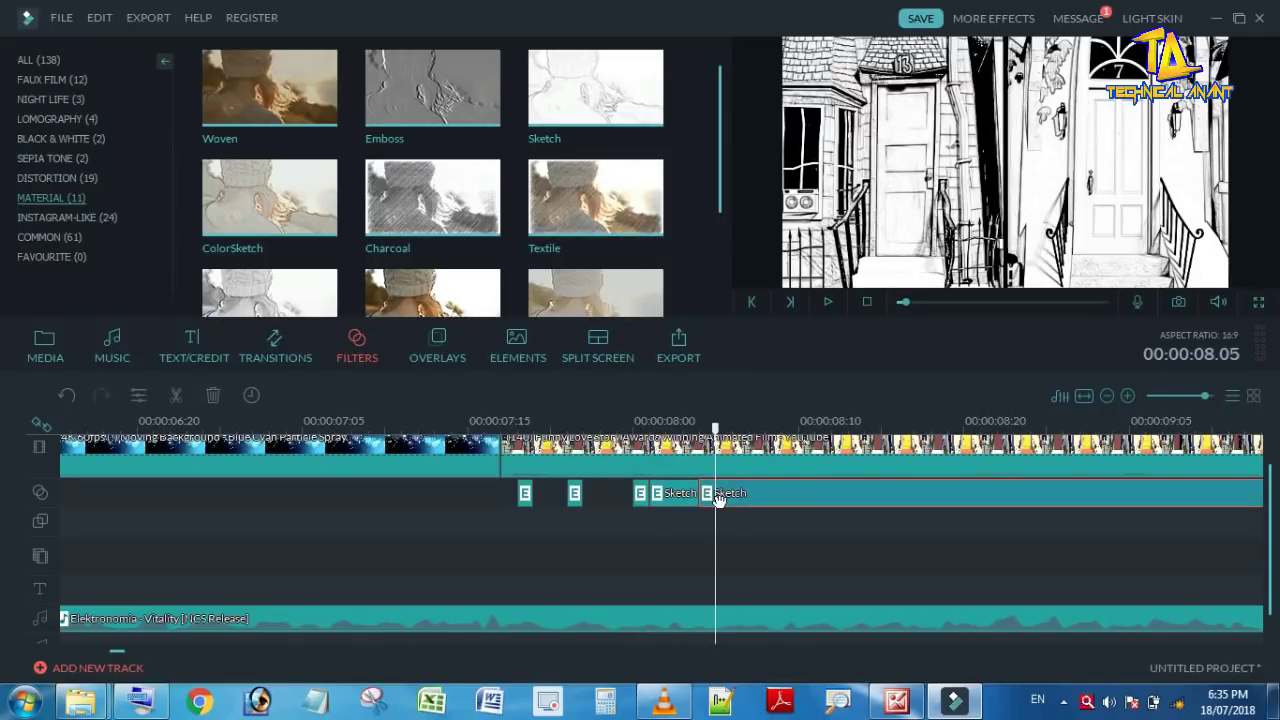
left_click(675, 493)
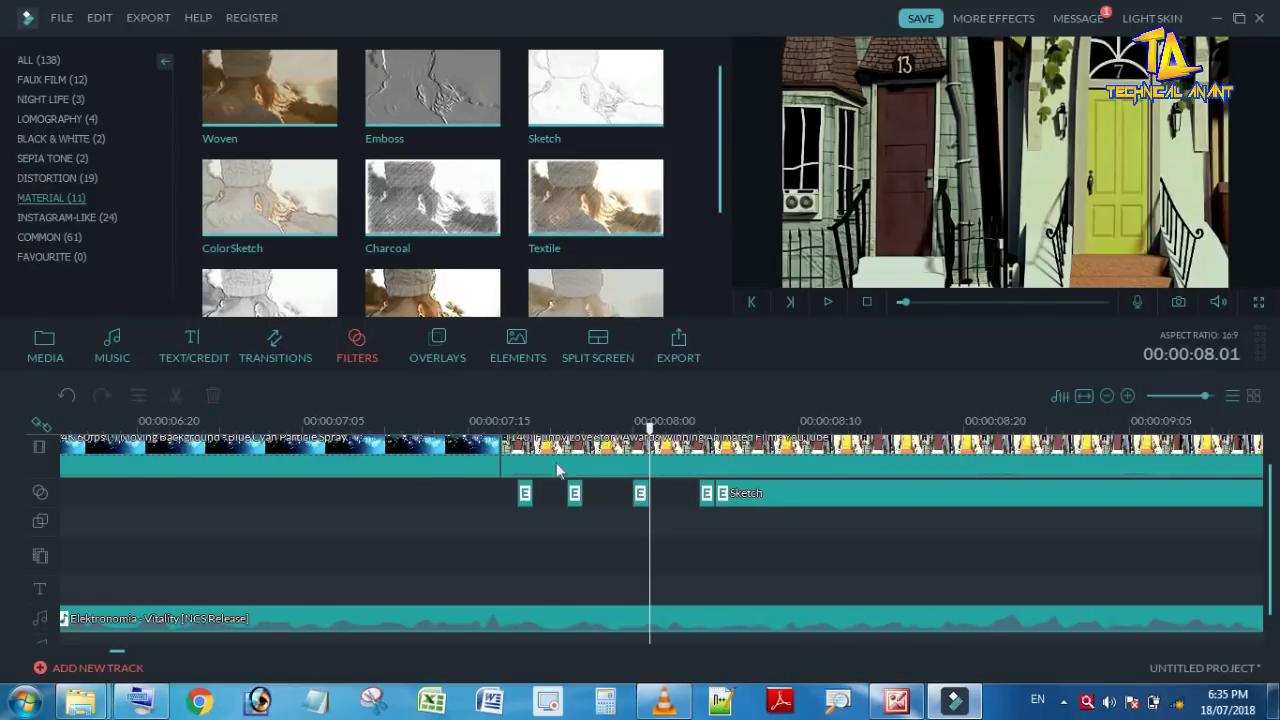
- Play the flashing Sketch effect from the start of the Funny Love Story clip at 00:00:07.17
left_click(502, 426)
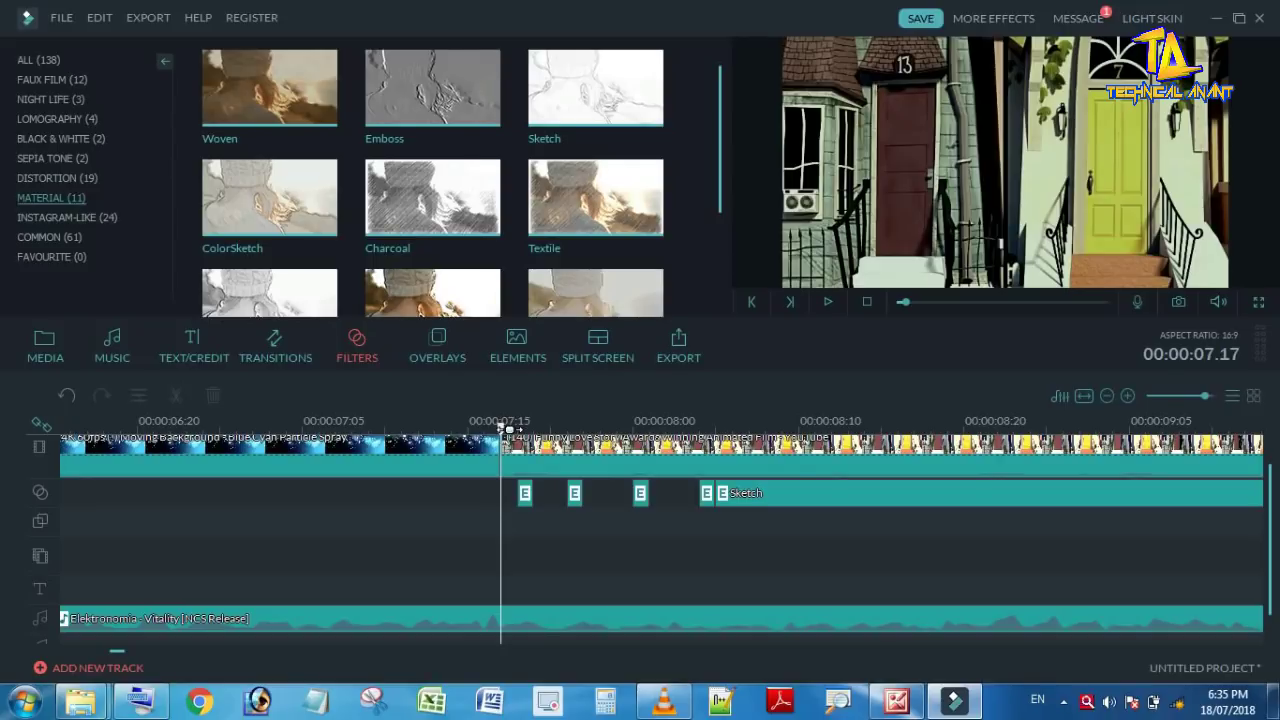
left_click(516, 427)
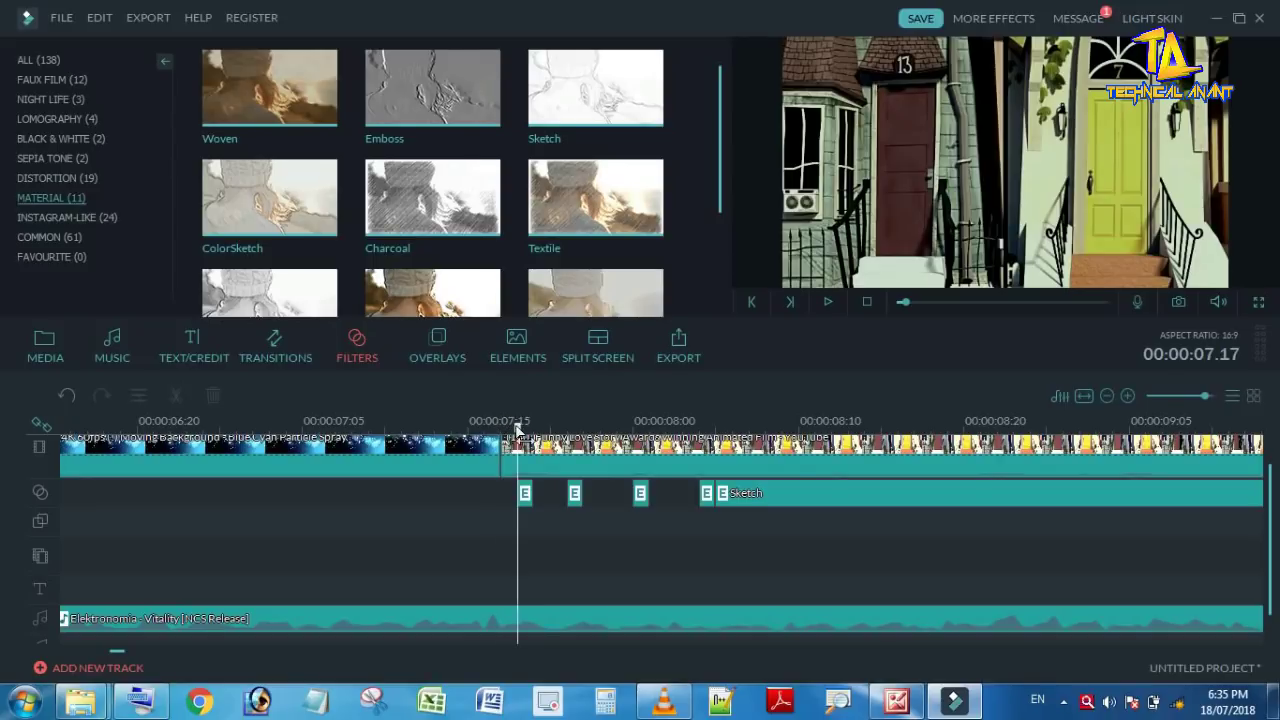
key("Left")
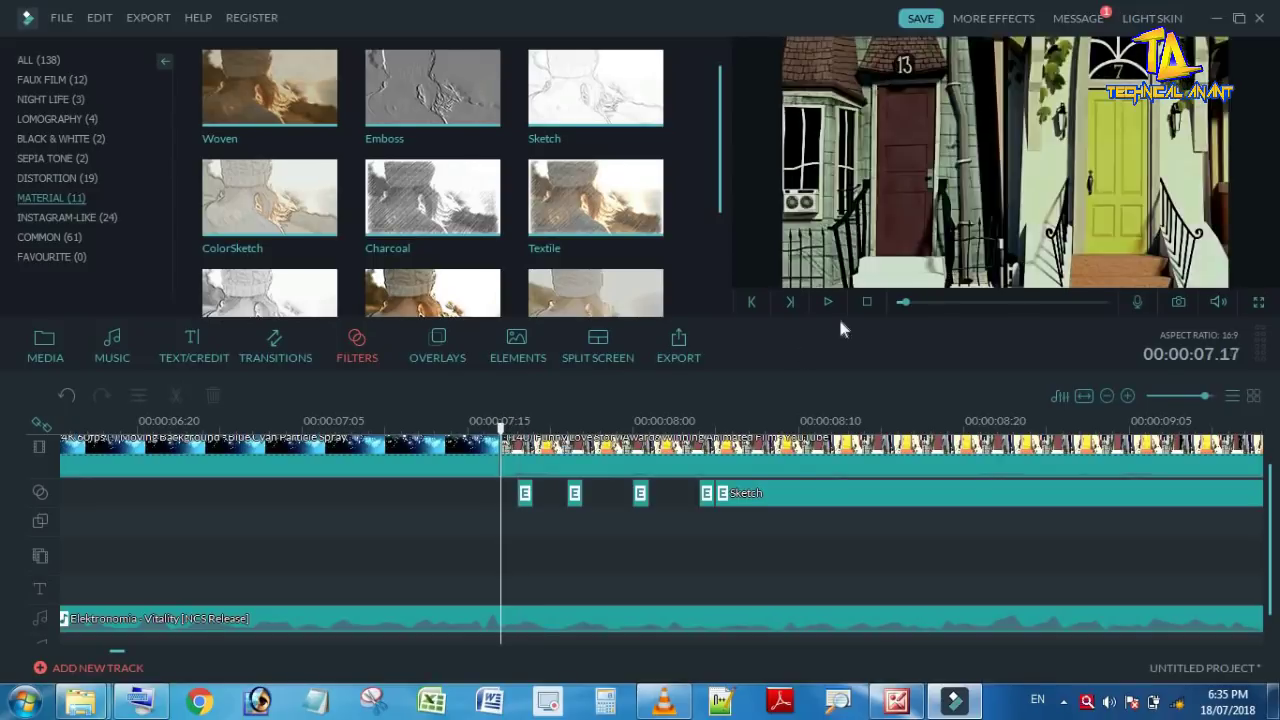
left_click(831, 301)
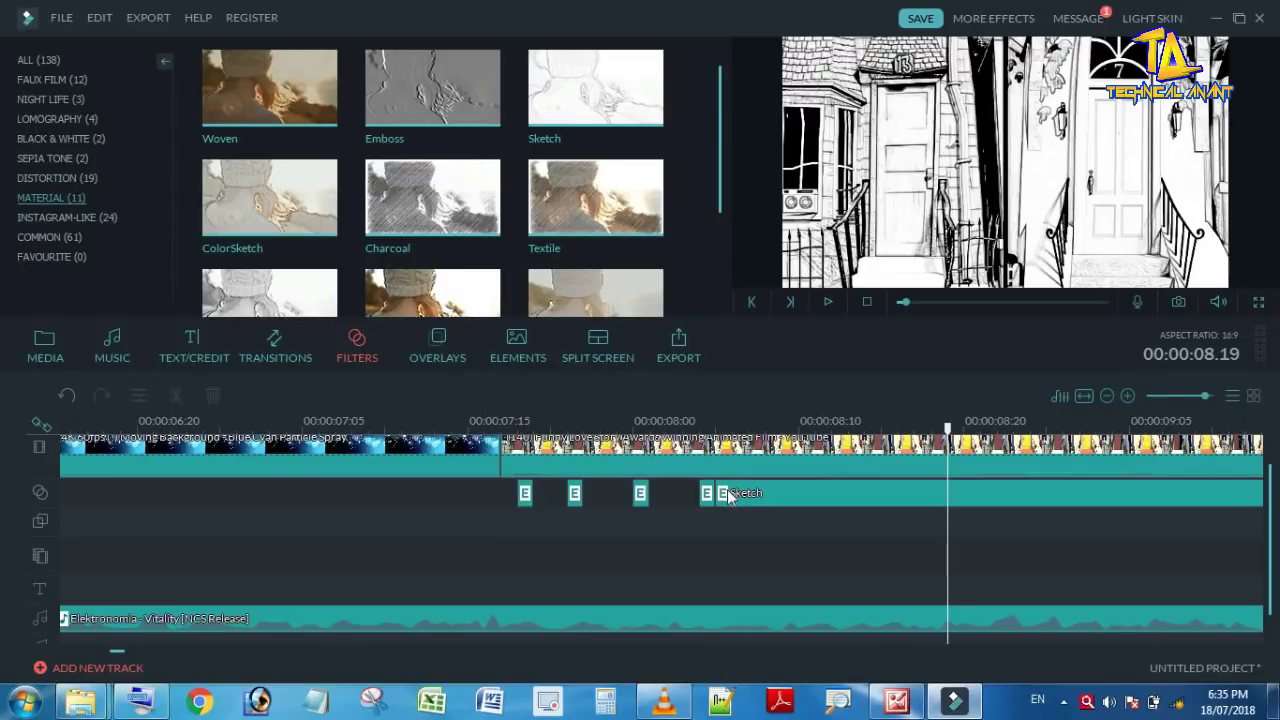
- Move the long Sketch filter to start at 00:00:09.08 and preview the effect from the beginning of the Funny Love Story clip
mouse_move(729, 493)
left_mouse_down()
mouse_move(983, 509)
mouse_move(1207, 509)
mouse_move(1211, 498)
left_mouse_up()
left_click_drag(1031, 495, 1031, 495)
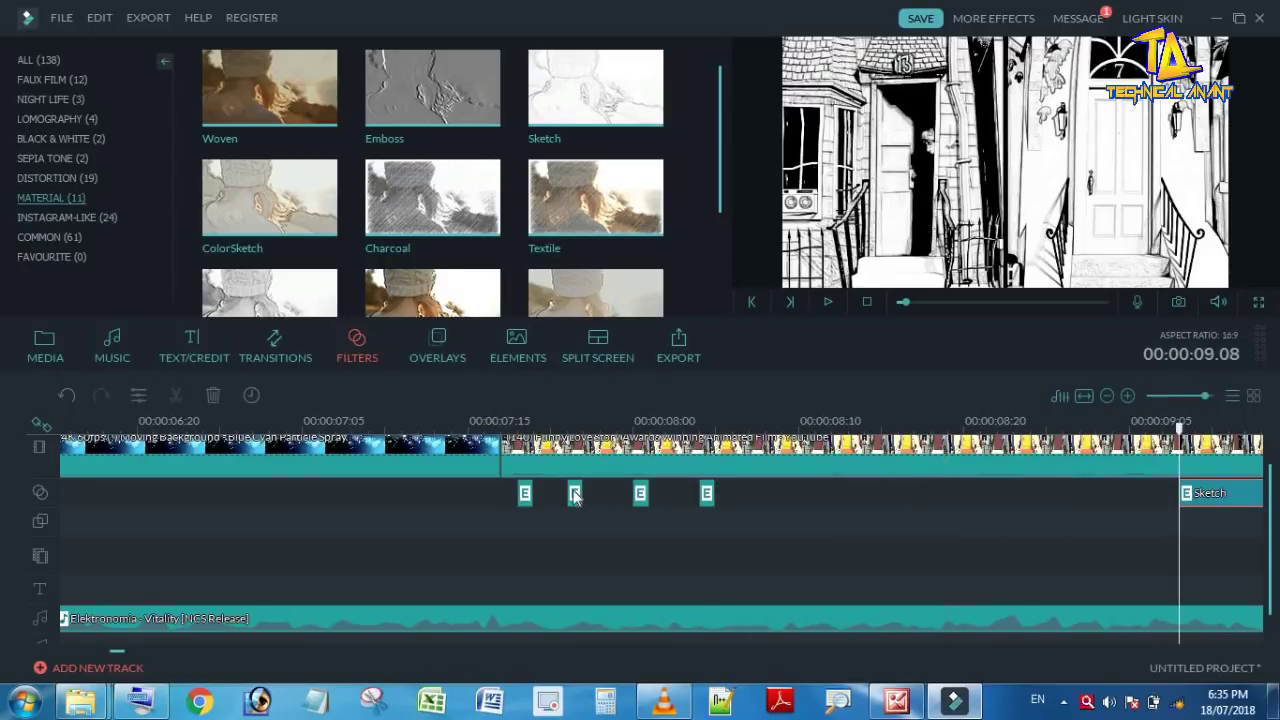
left_click(503, 428)
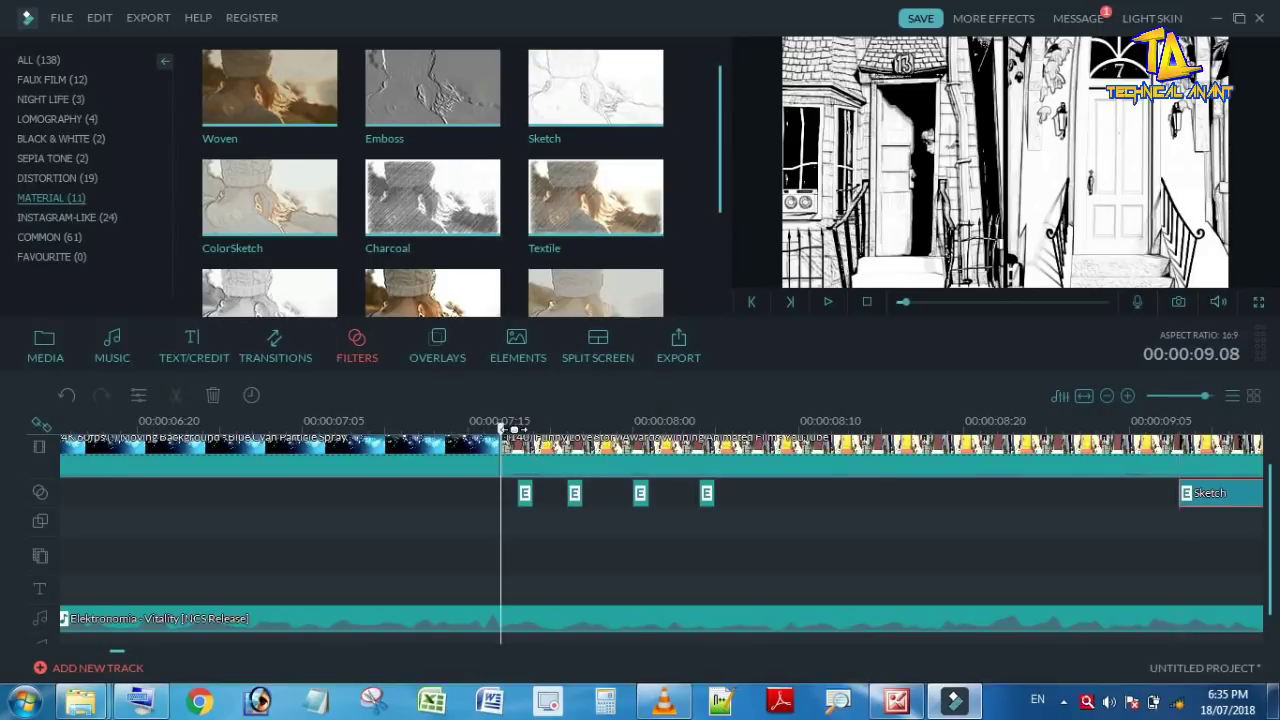
left_click(827, 301)
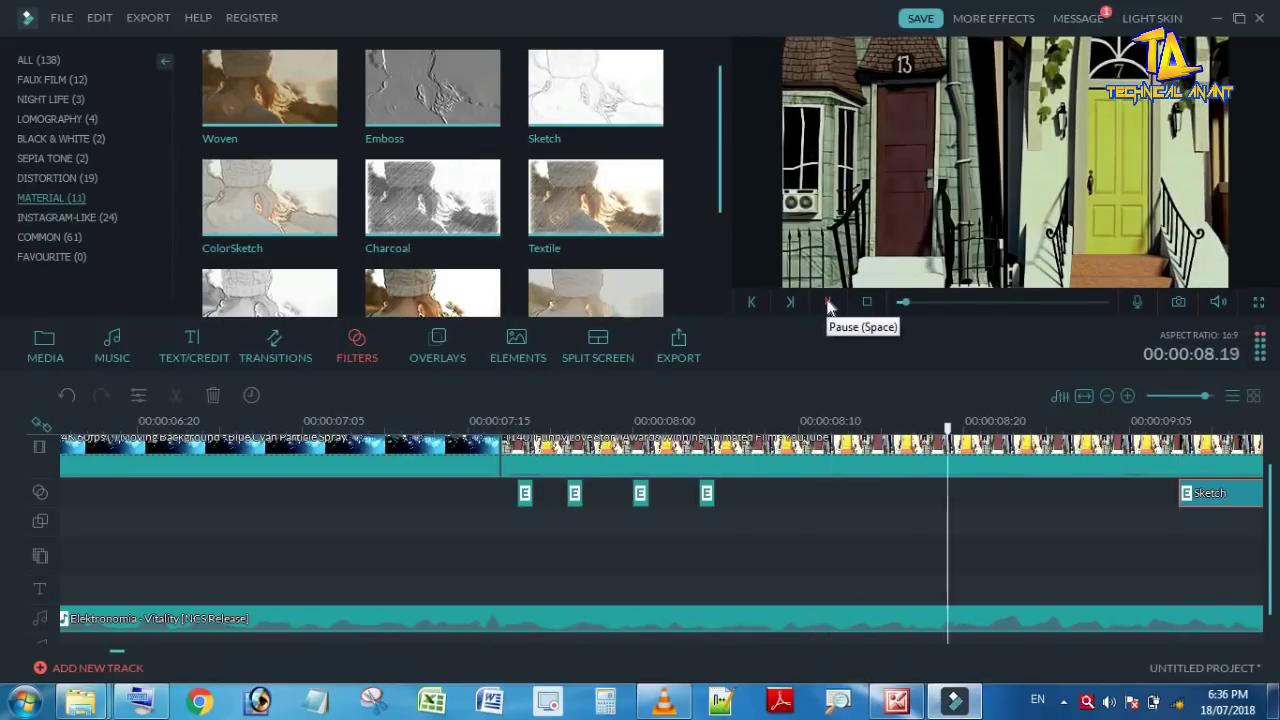
left_click(827, 301)
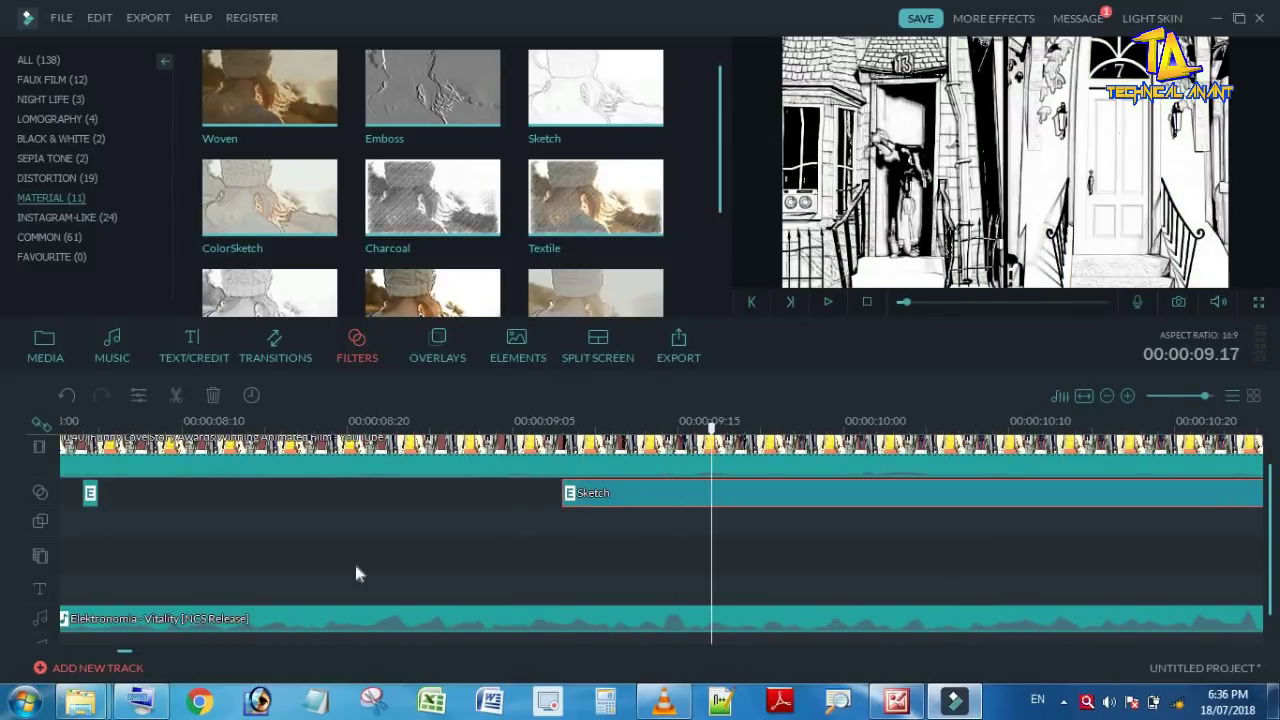
- Space out the second, third and fourth short Sketch pieces to start at 00:00:08.02, 00:00:08.11 and about 00:00:08.23
left_click_drag(125, 655, 118, 655)
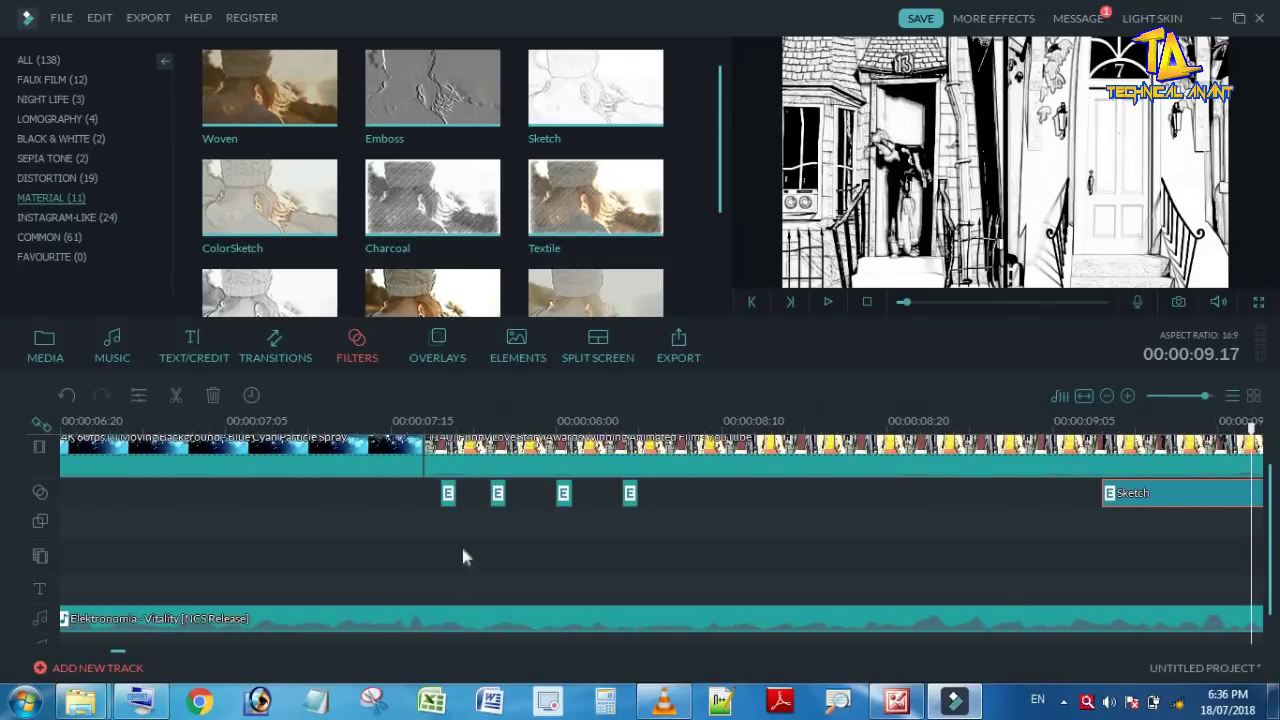
left_click(441, 490)
left_click(628, 493)
left_click_drag(740, 512, 952, 494)
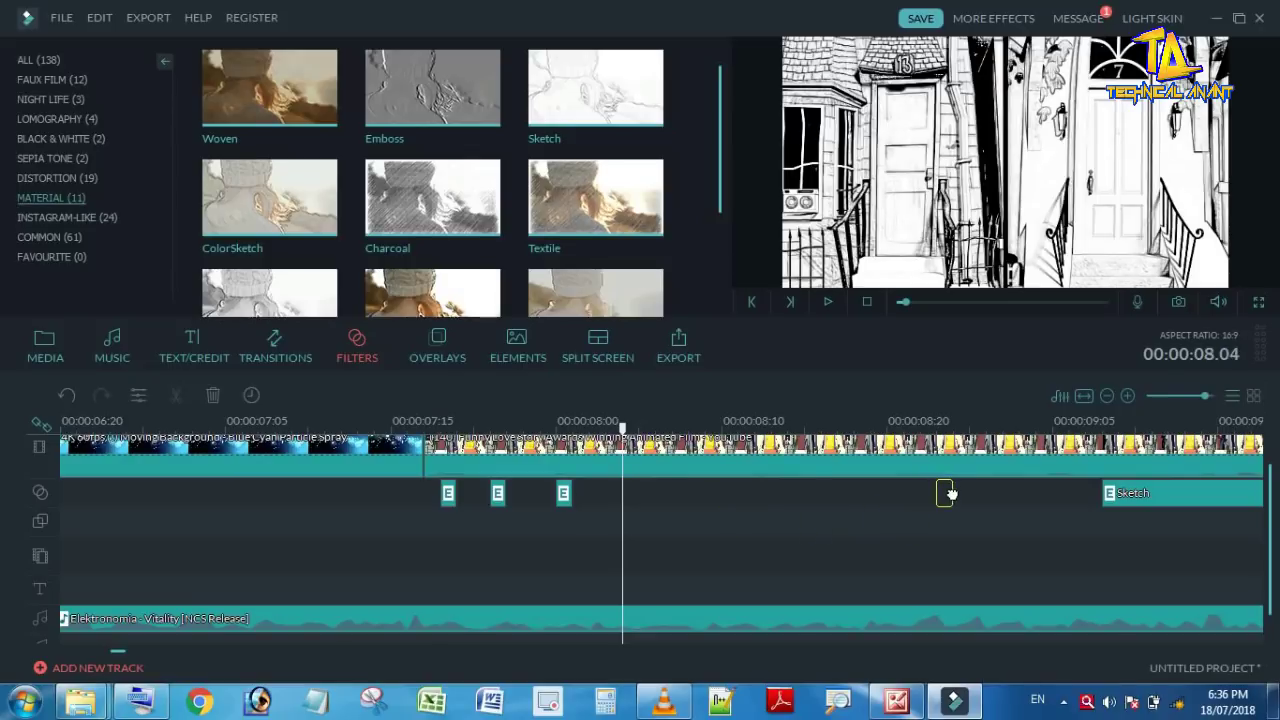
left_click_drag(566, 497, 857, 500)
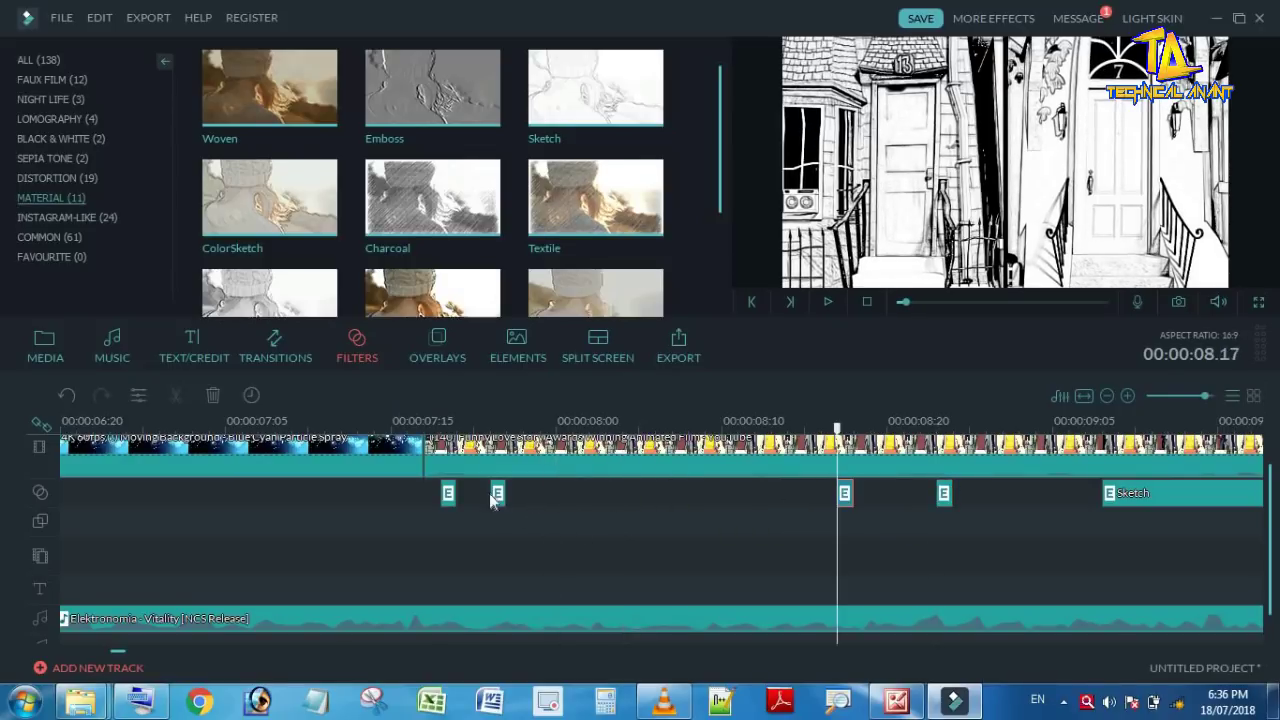
left_click(498, 493)
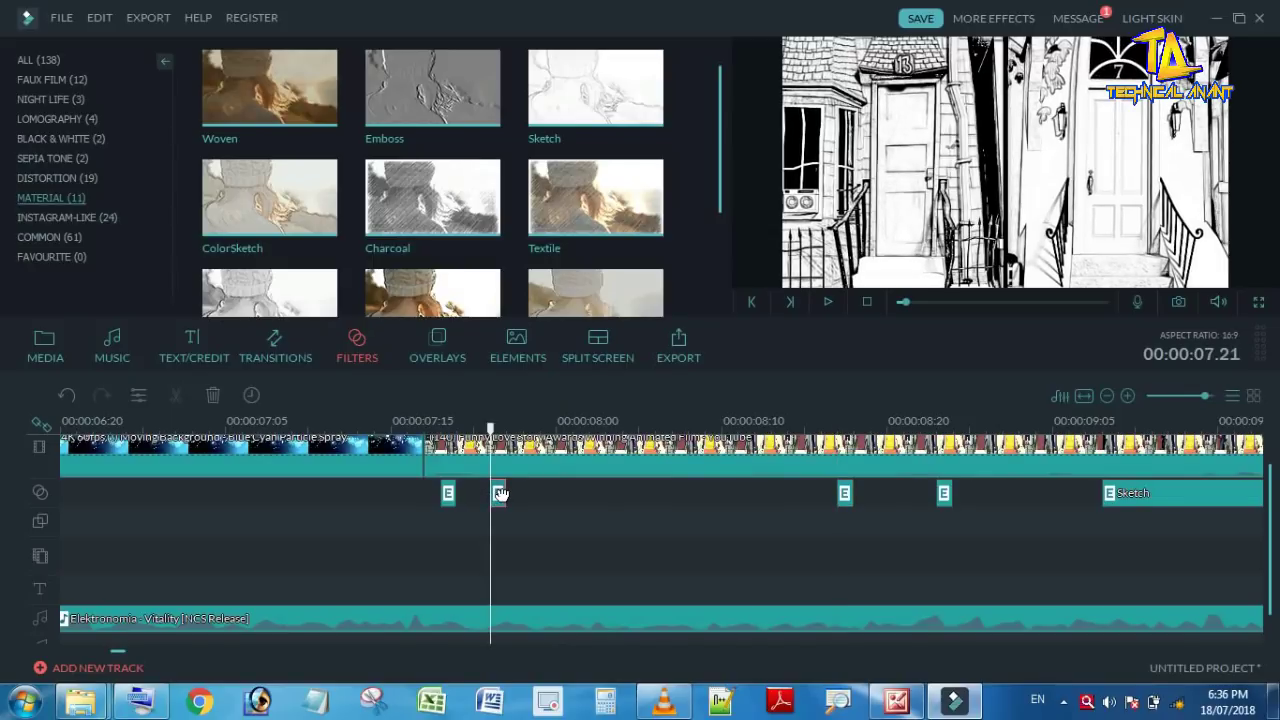
left_click_drag(503, 493, 599, 493)
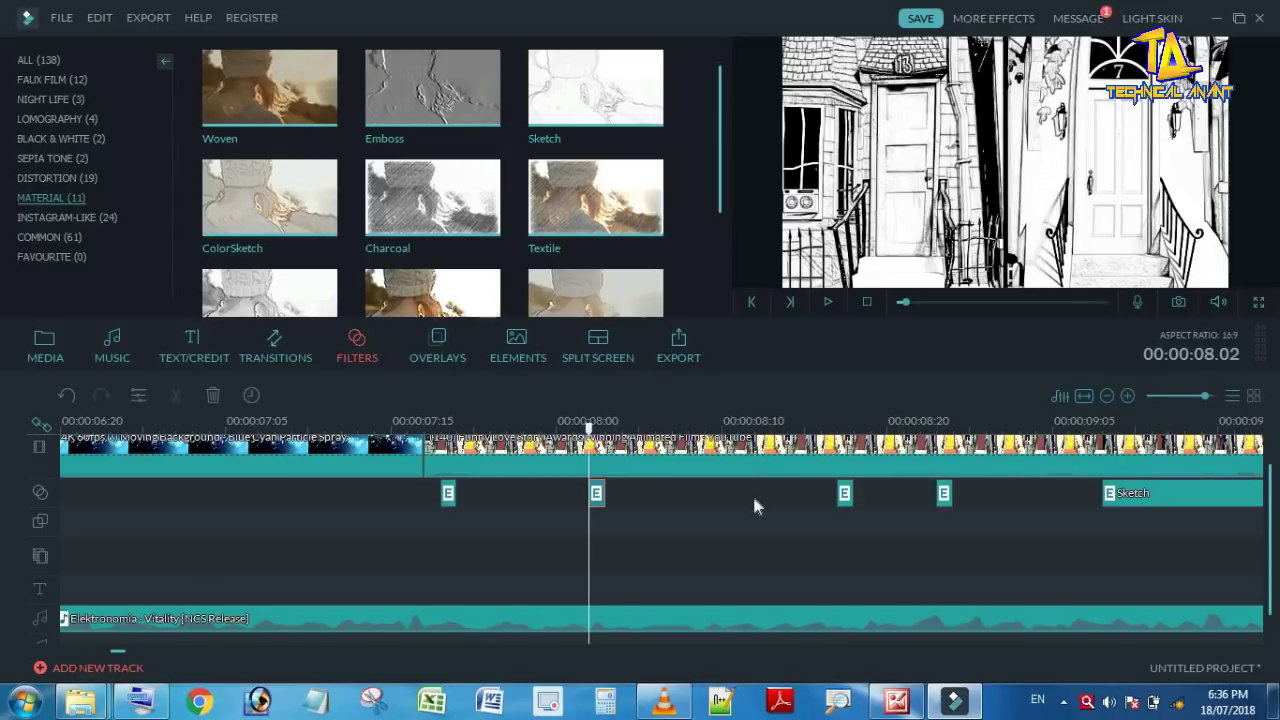
left_click(845, 493)
left_click_drag(845, 493, 746, 493)
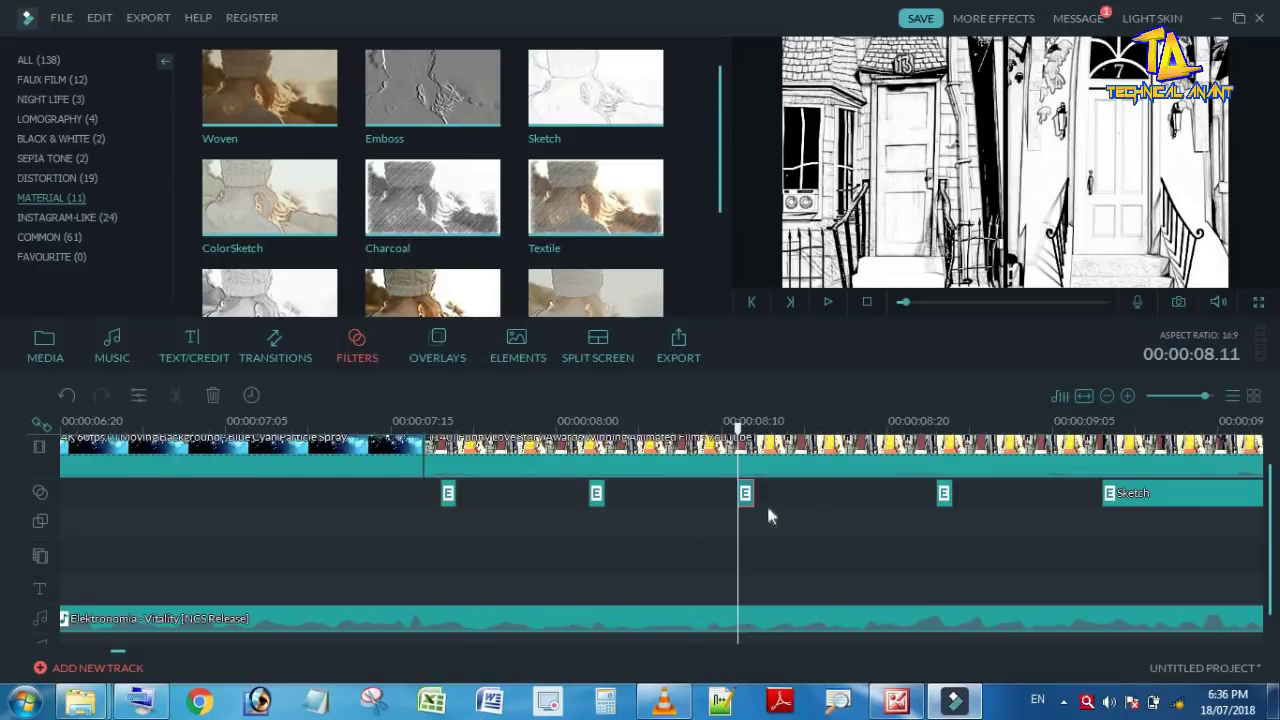
- Move the fourth short Sketch piece to start at 00:00:08.22 and preview the effect from the start of the Funny Love Story clip
left_click(946, 494)
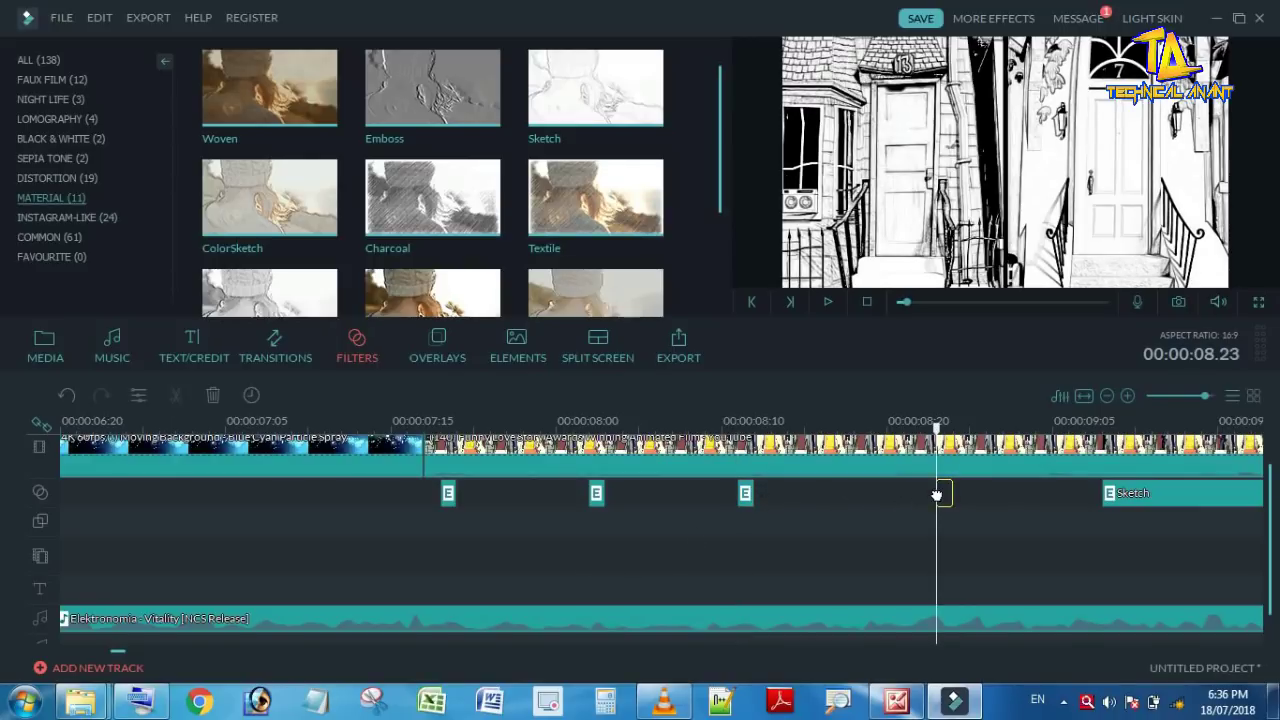
left_click_drag(932, 497, 928, 495)
left_click(896, 504)
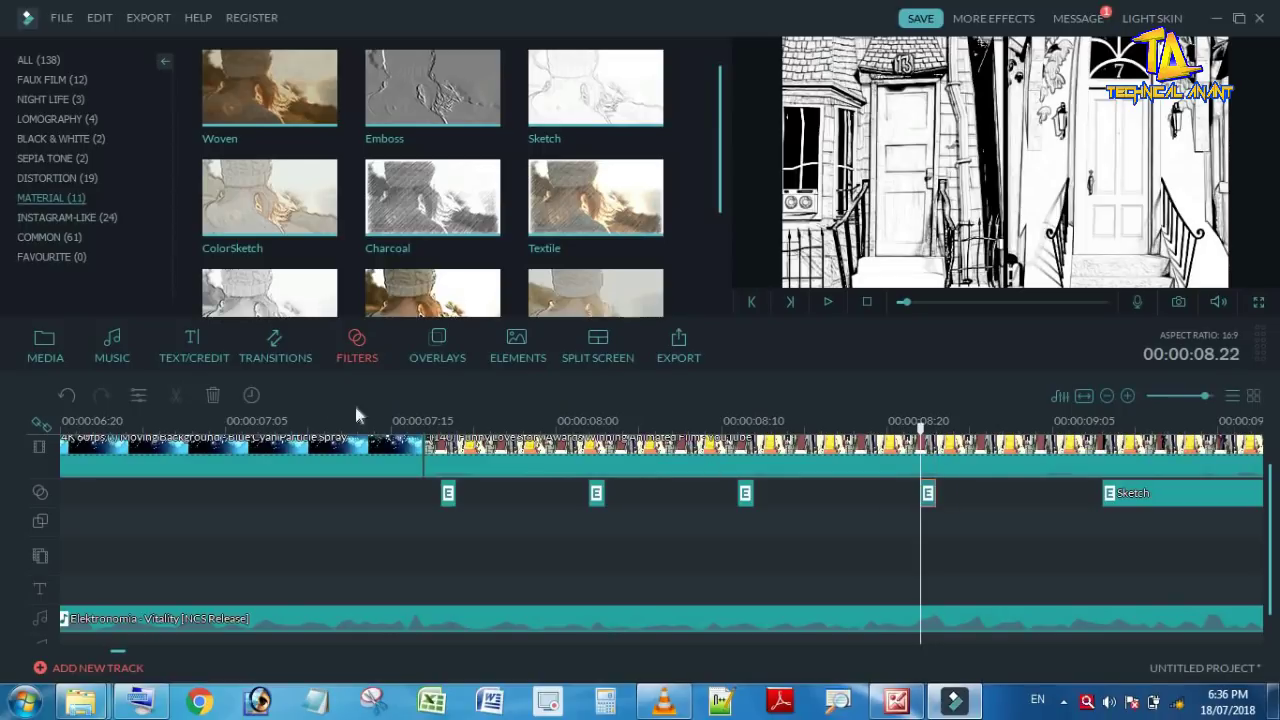
left_click(428, 429)
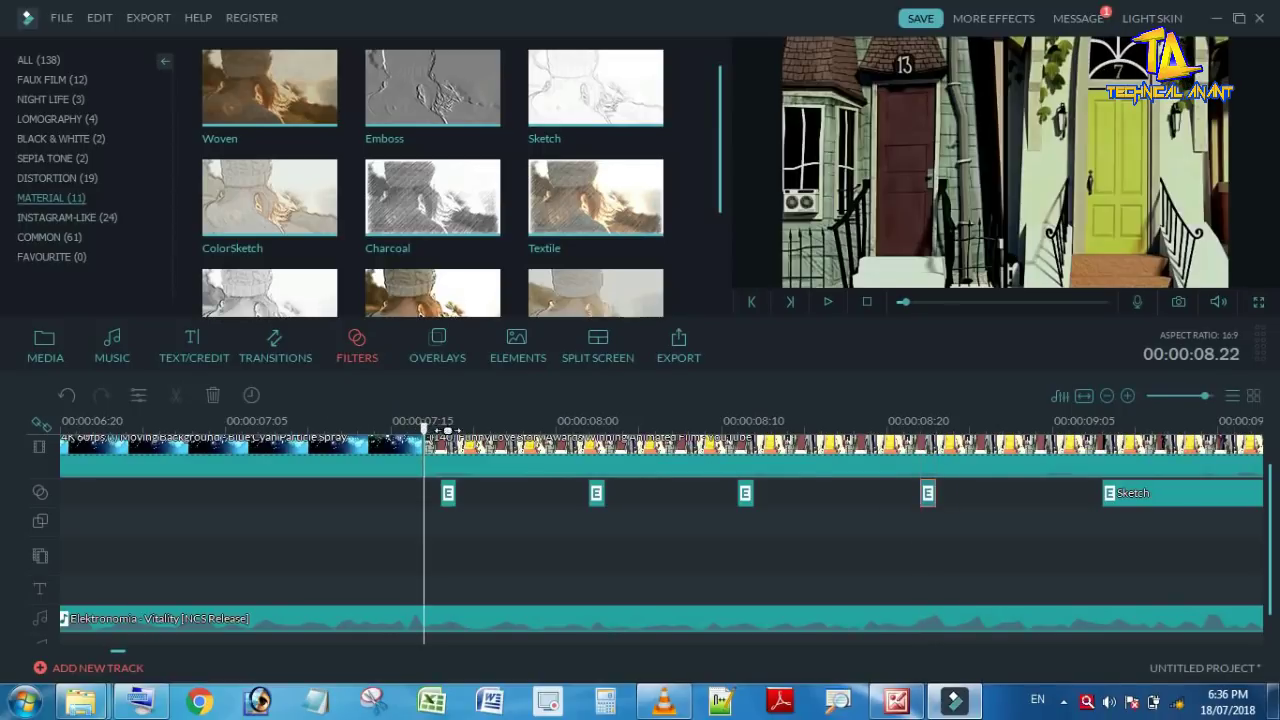
left_click(827, 303)
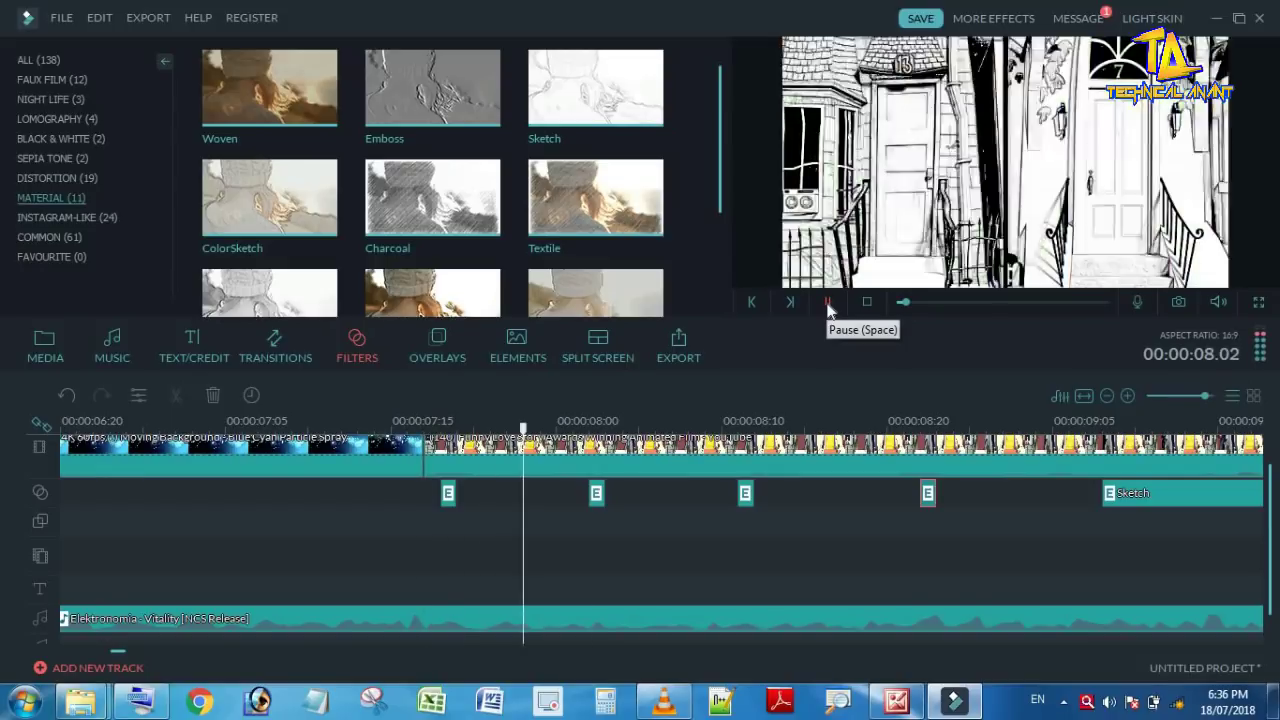
left_click(827, 303)
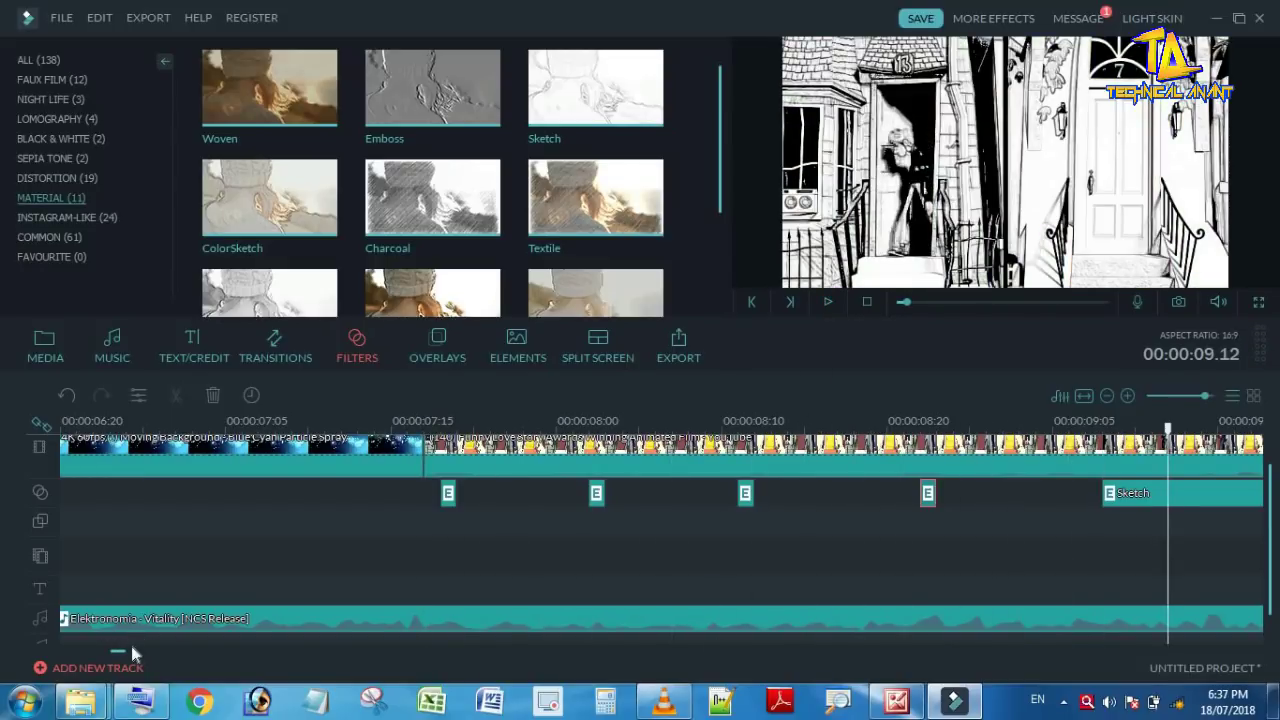
- Delete the long Sketch filter that follows the four short pieces on the filter track
left_click_drag(119, 649, 123, 649)
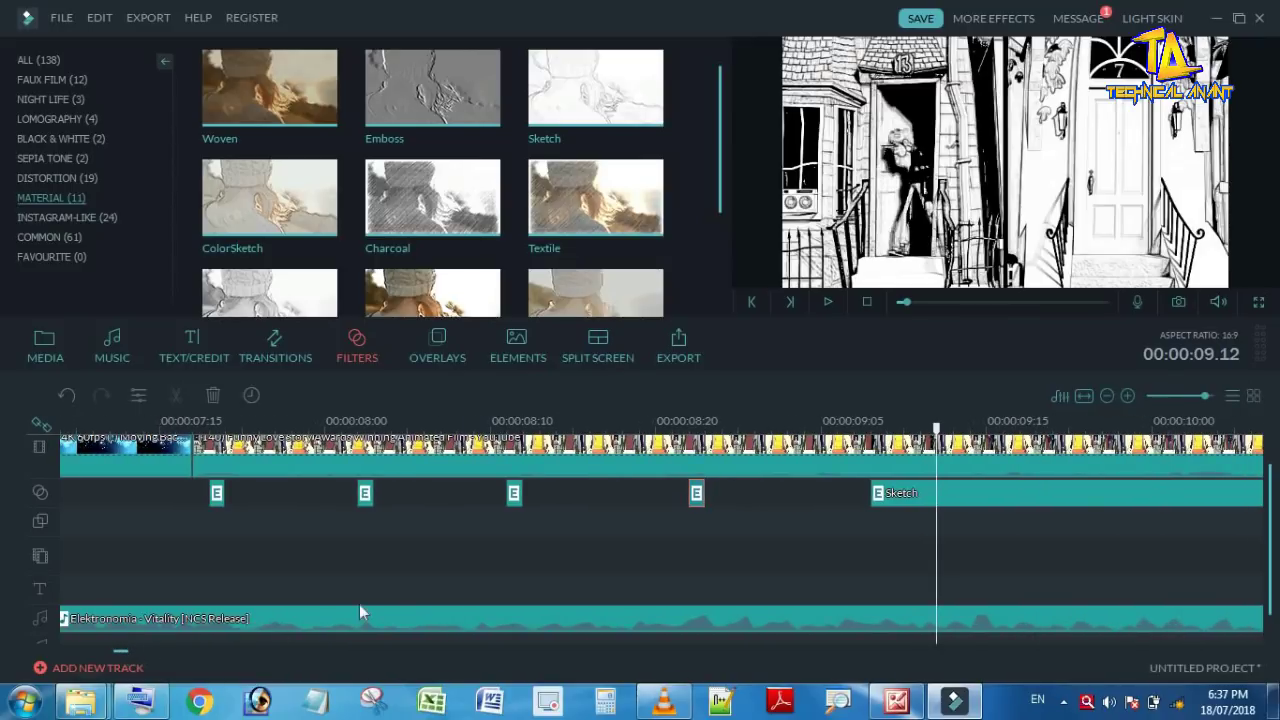
left_click(948, 492)
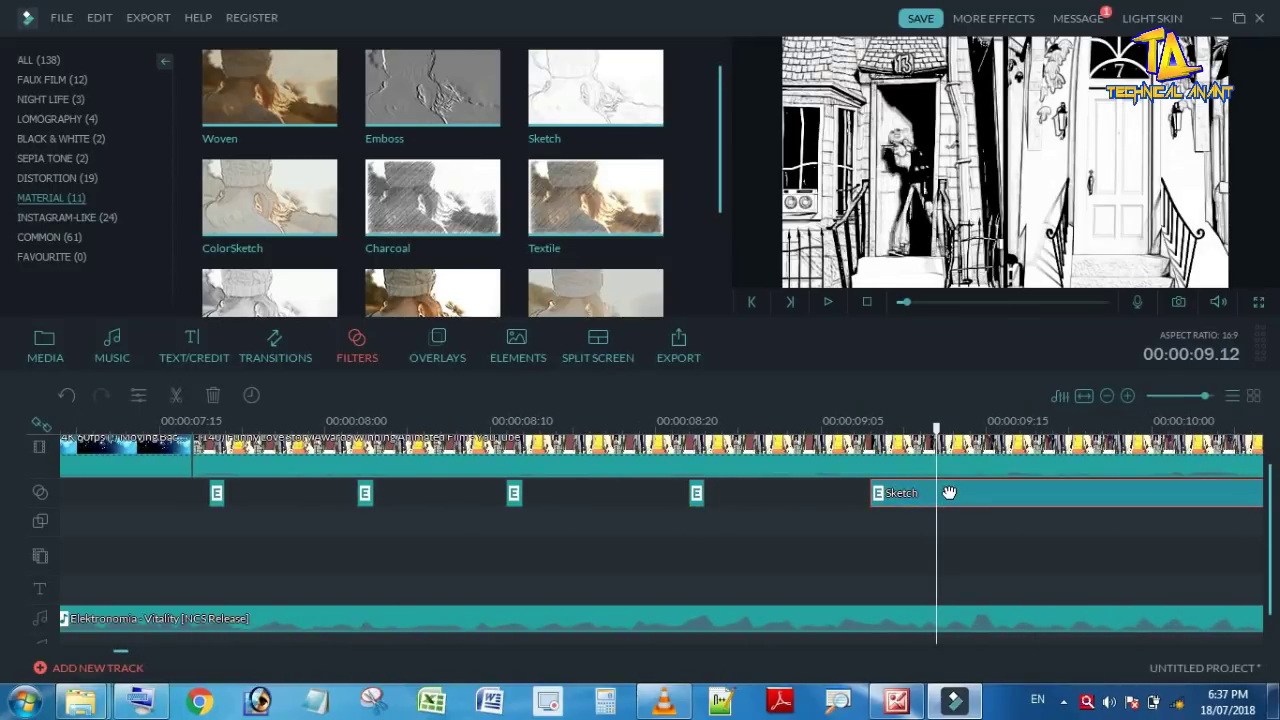
left_click(213, 395)
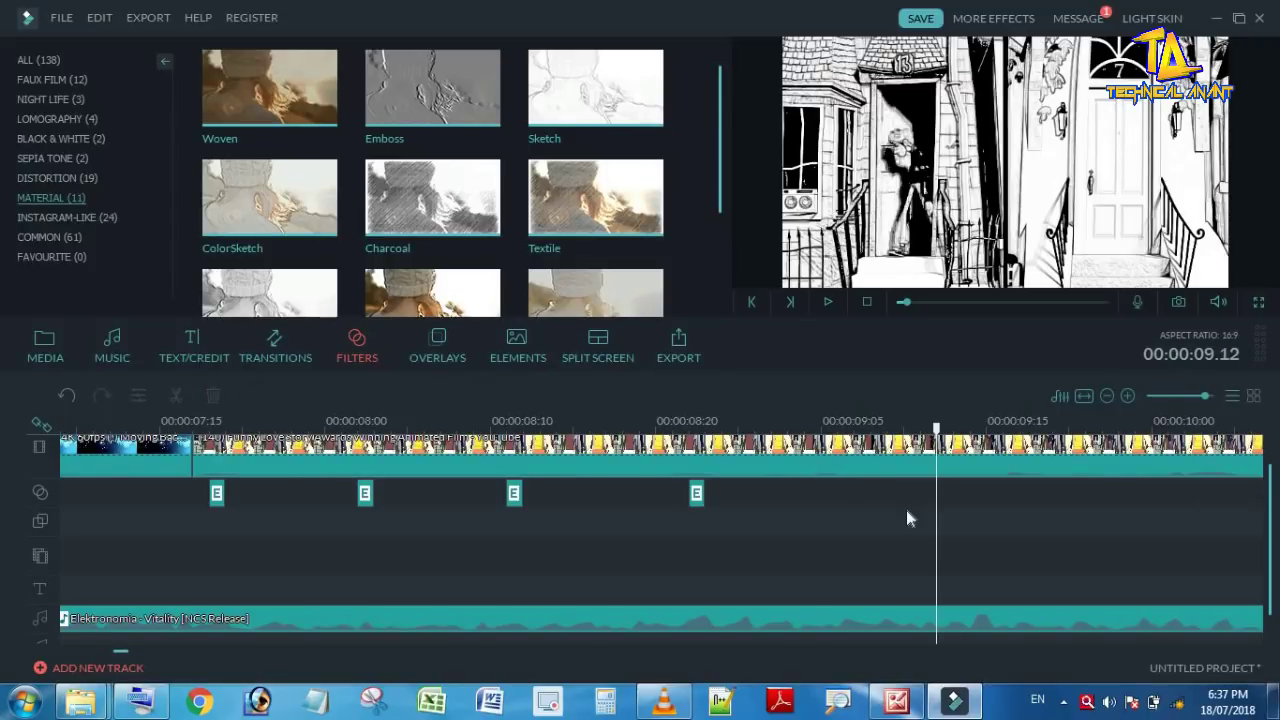
- Copy the four short Sketch pieces together and paste them on the filter track at 00:00:09.06
mouse_move(209, 511)
left_mouse_down()
mouse_move(324, 498)
mouse_move(545, 515)
mouse_move(713, 500)
left_mouse_up()
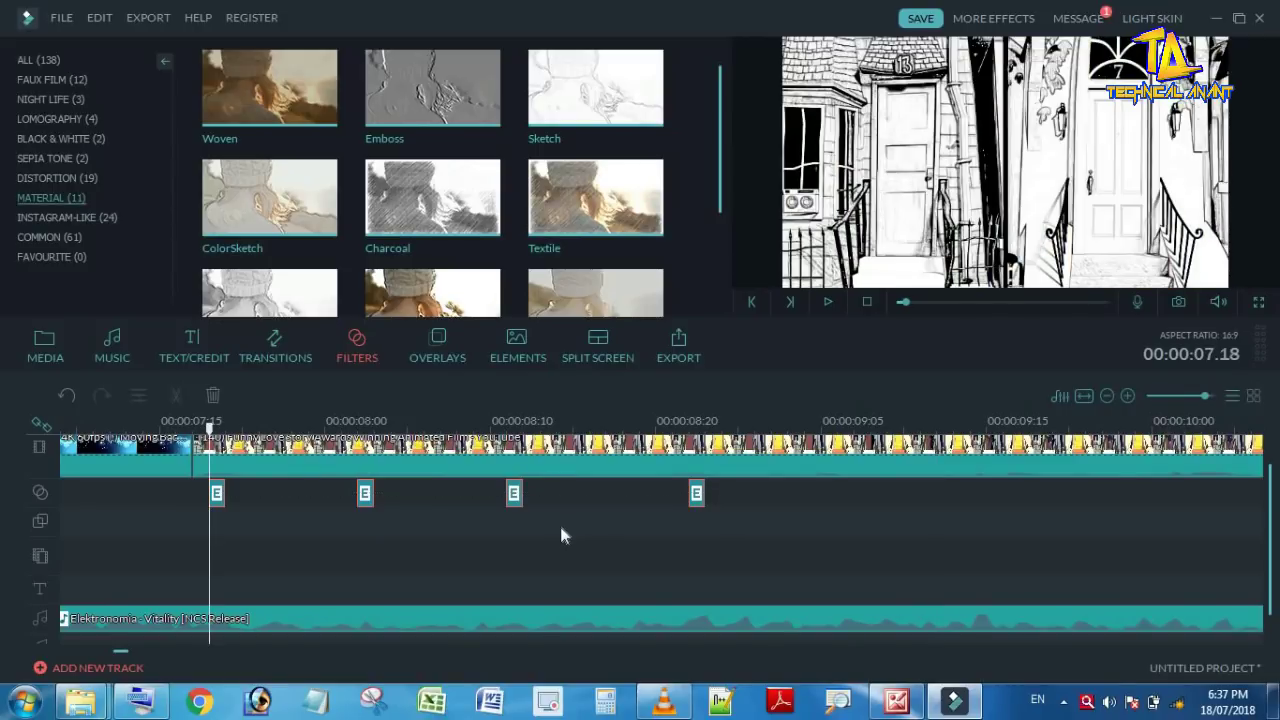
right_click(217, 494)
left_click(262, 381)
left_click(838, 436)
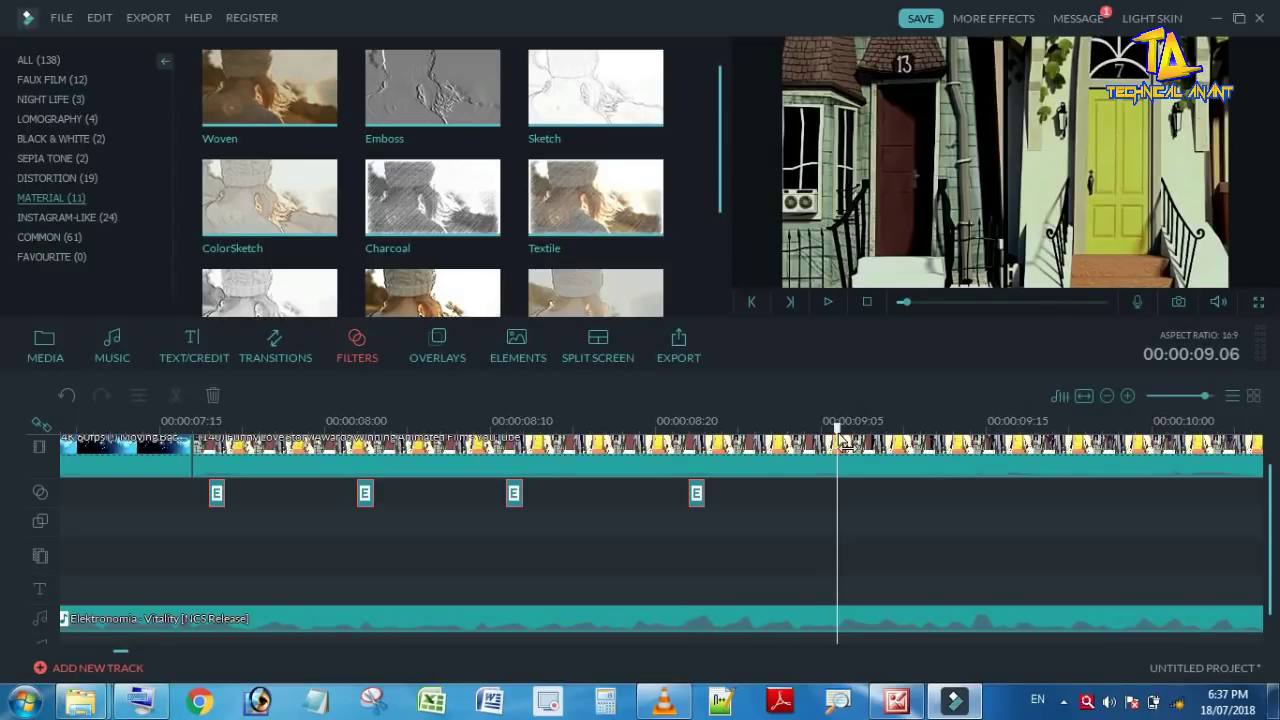
key("ctrl+v")
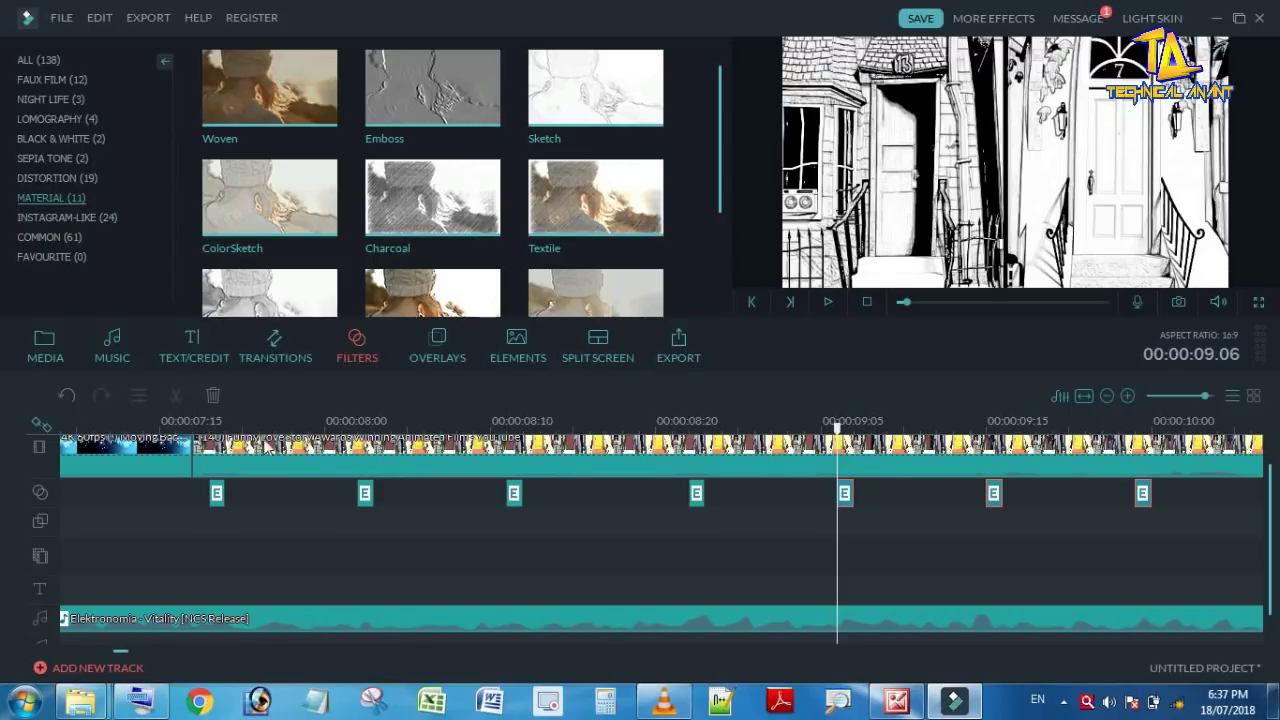
- Play the extended flashing effect from the start of the Funny Love Story clip, and replay its end from about 00:00:10.04 and 00:00:10.10
left_click(193, 421)
left_click(827, 303)
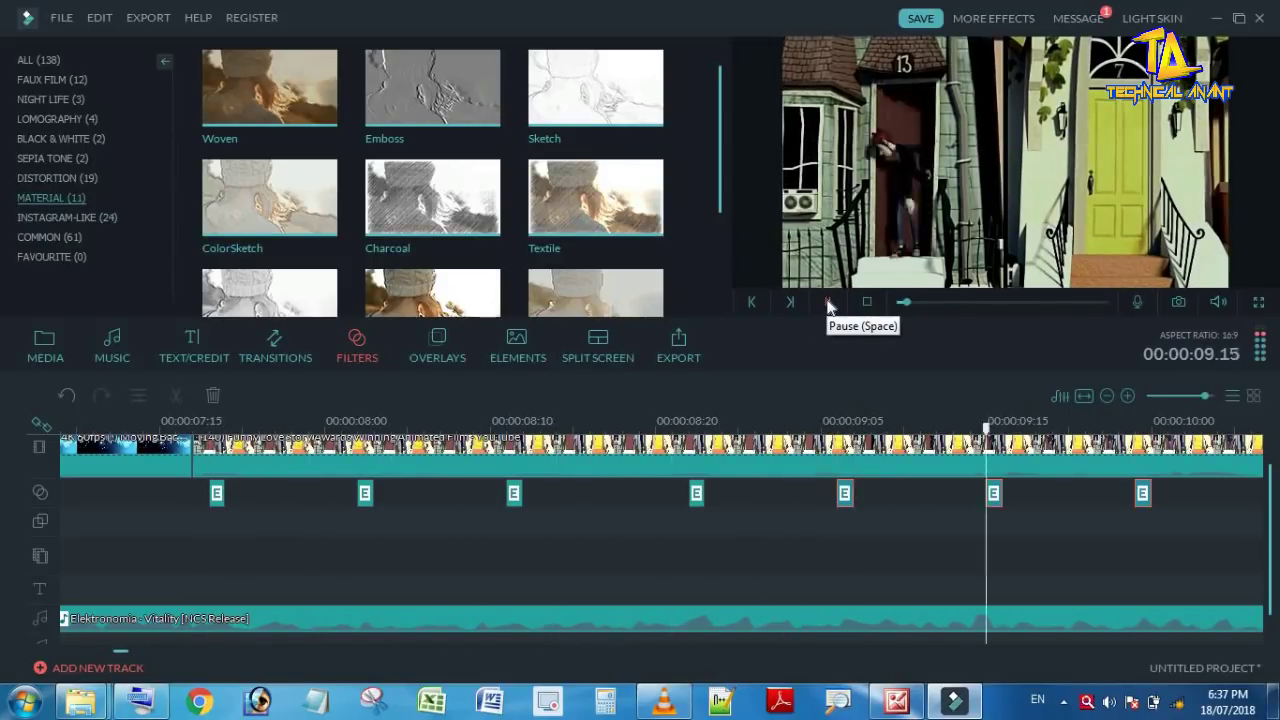
left_click(828, 302)
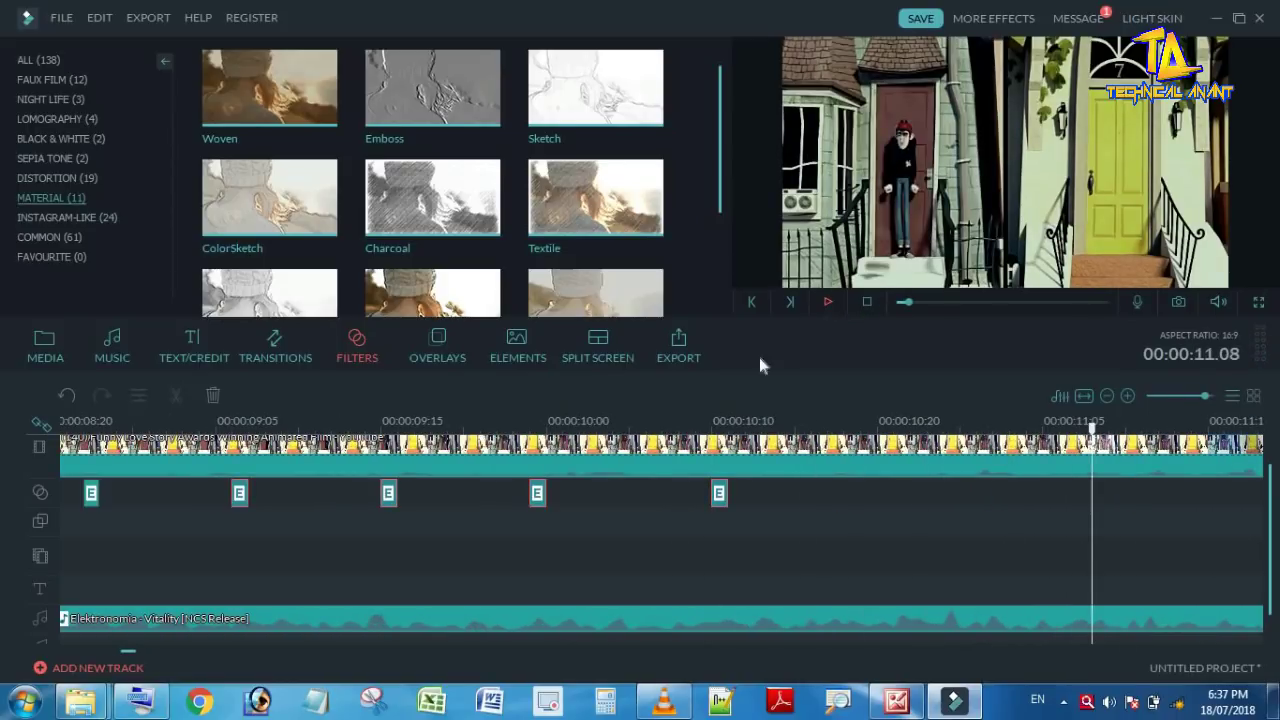
left_click(614, 423)
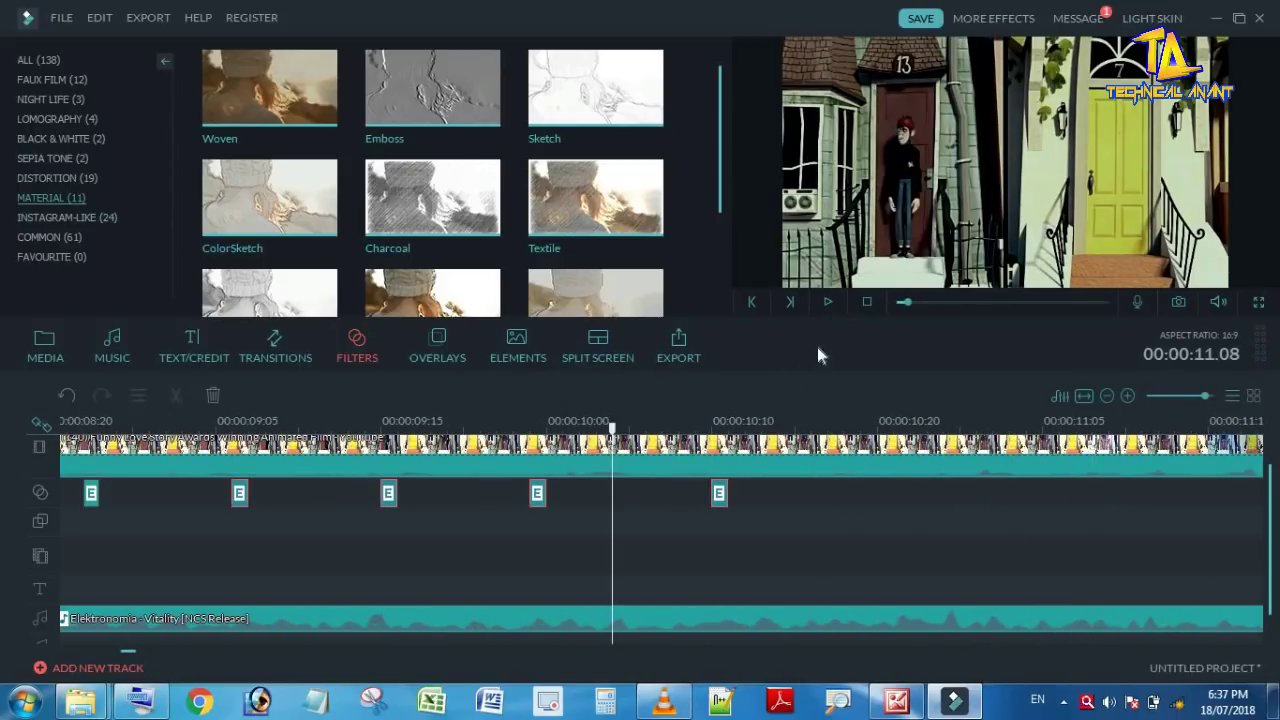
left_click(828, 302)
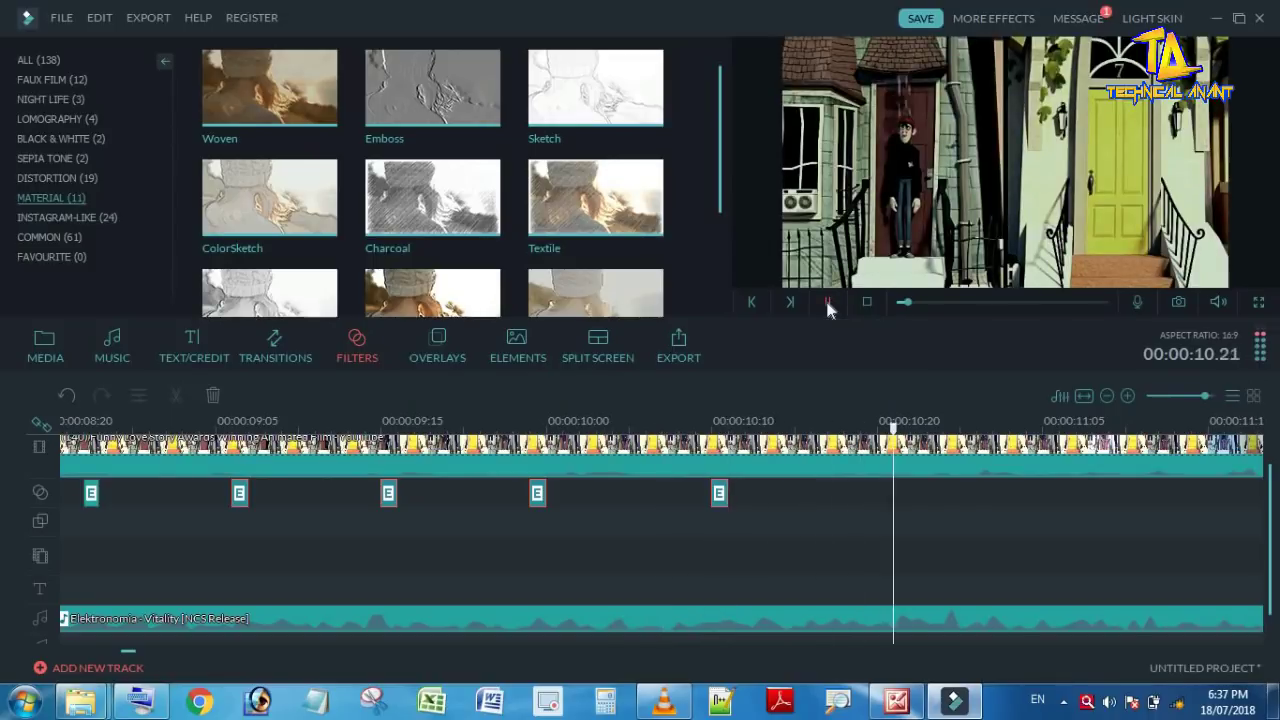
left_click(712, 424)
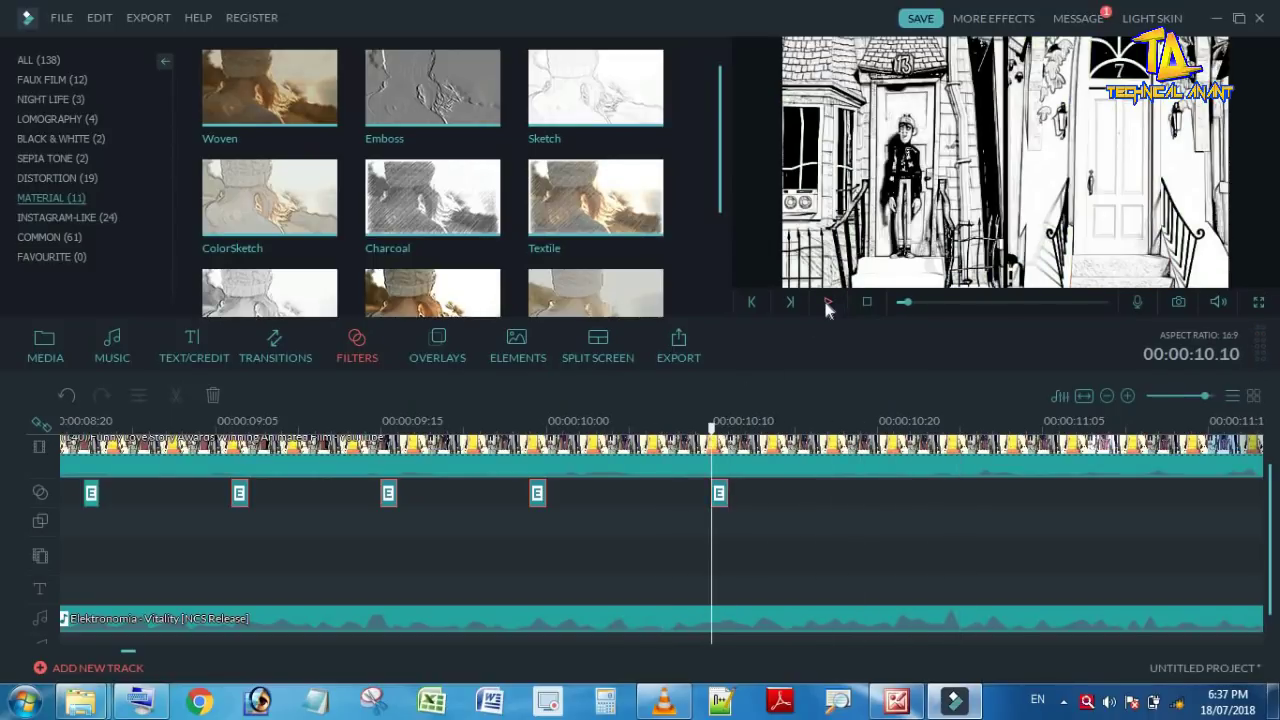
left_click(828, 302)
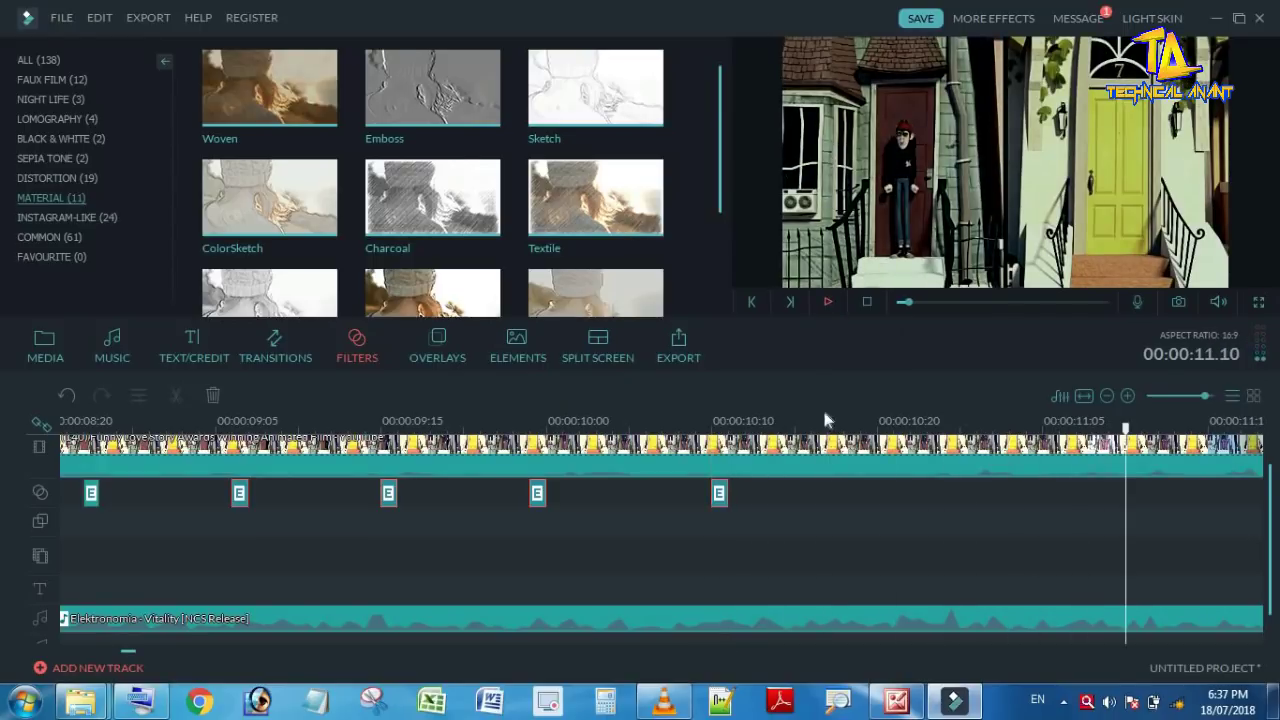
- Copy the last short Sketch piece and paste it in quick succession at 00:00:10.19, 00:00:10.21 and 00:00:10.23
left_click(722, 494)
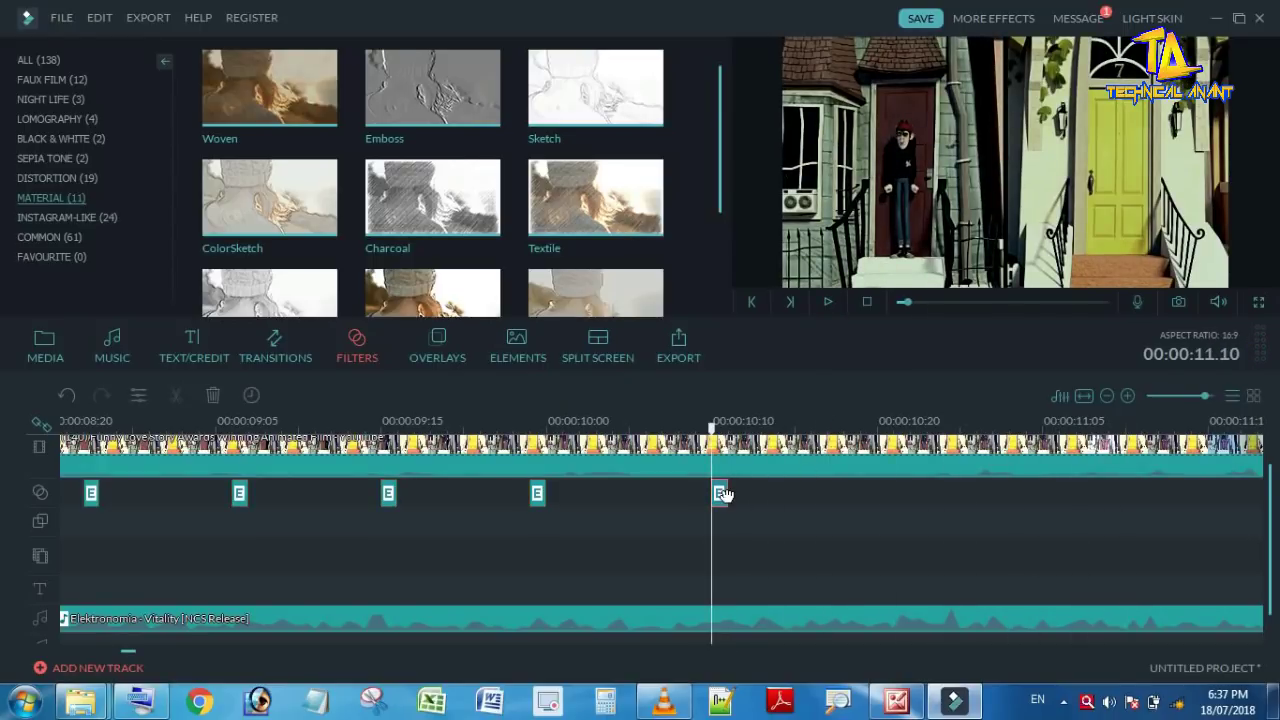
left_click(847, 431)
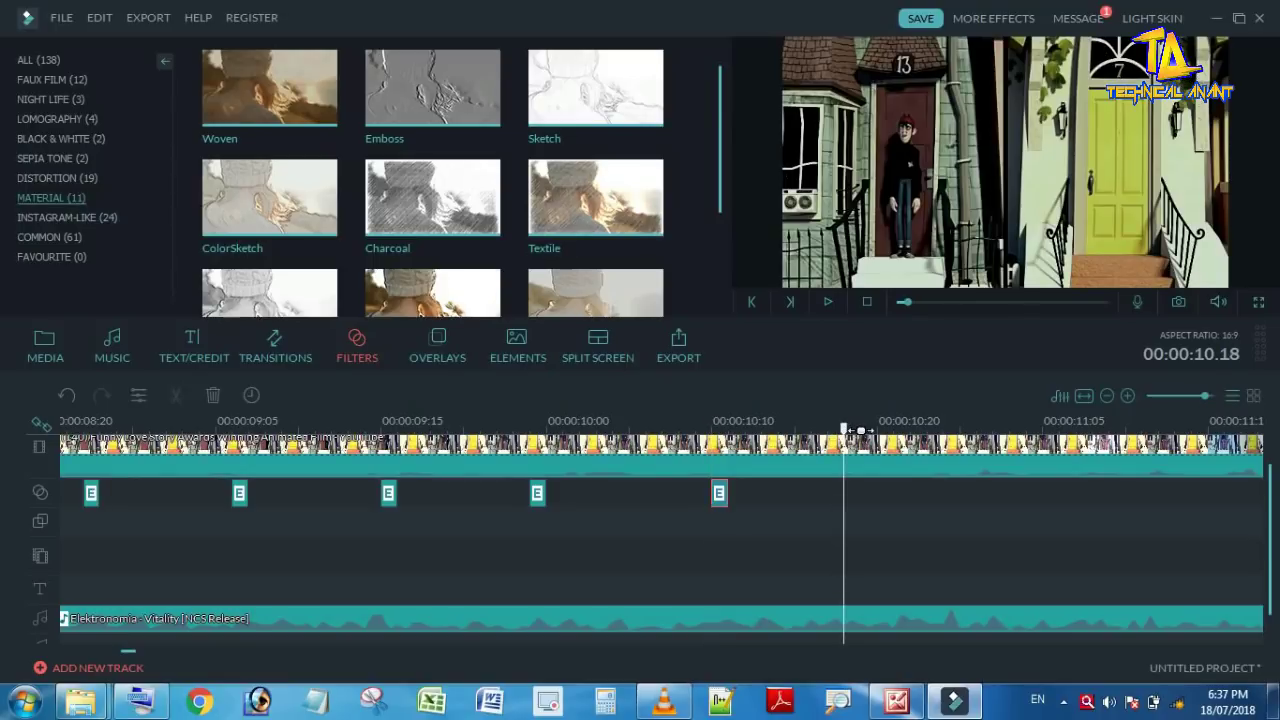
left_click(861, 432)
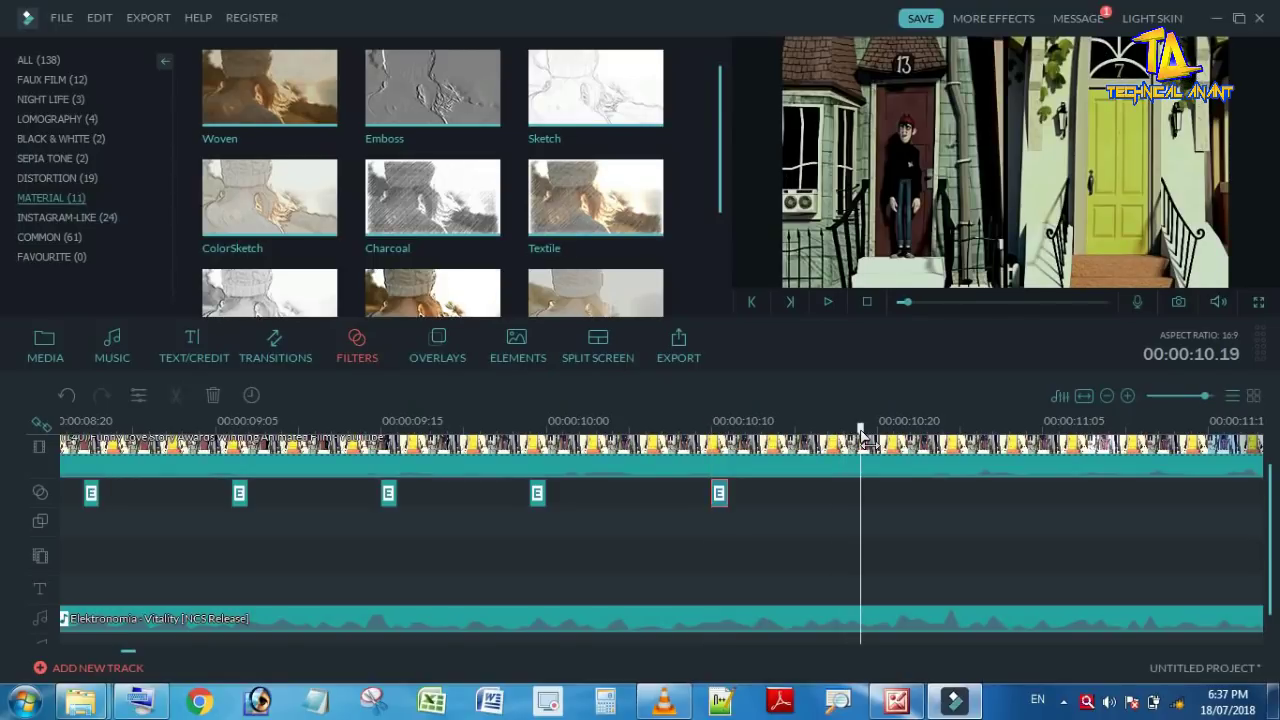
key("ctrl+v")
left_click(893, 431)
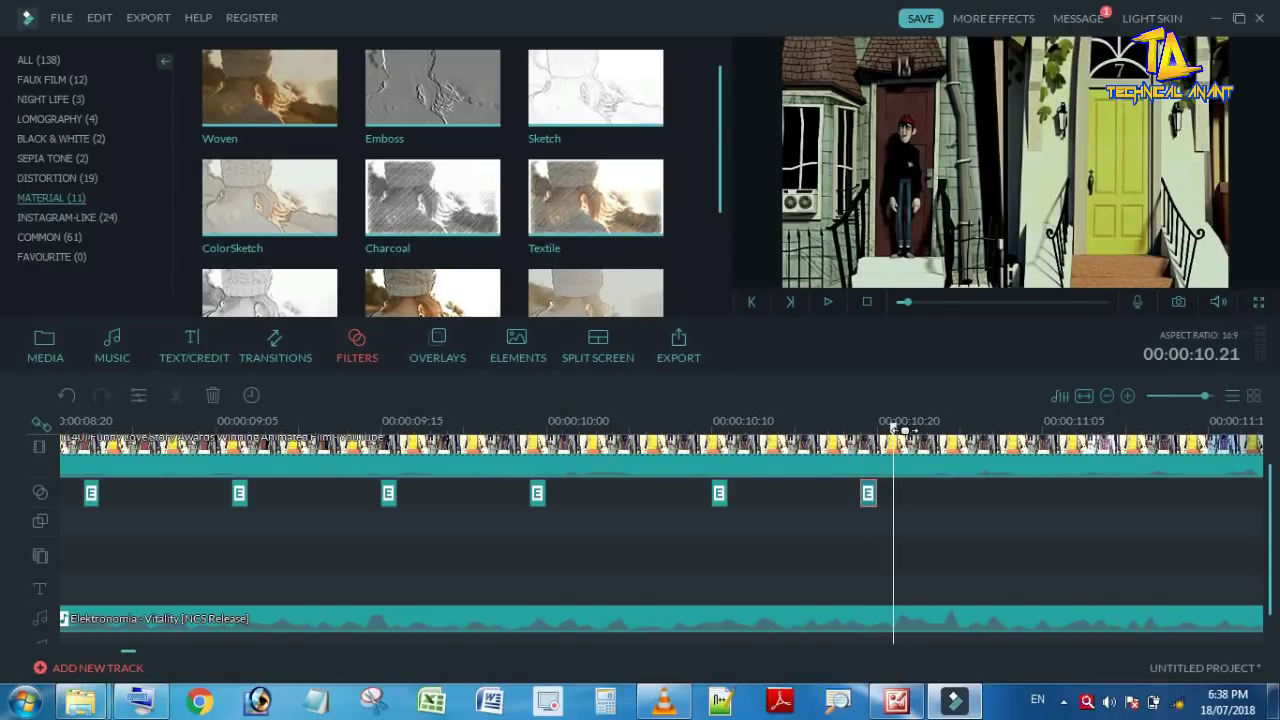
key("ctrl+v")
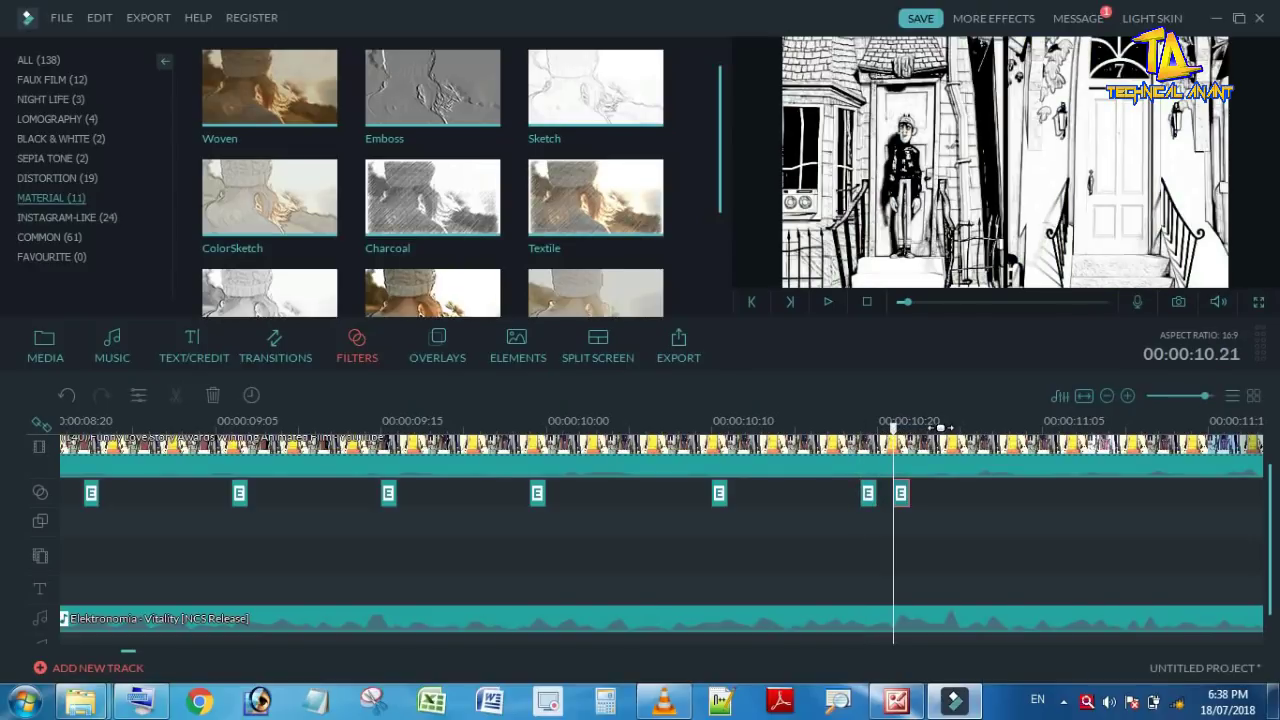
left_click(927, 431)
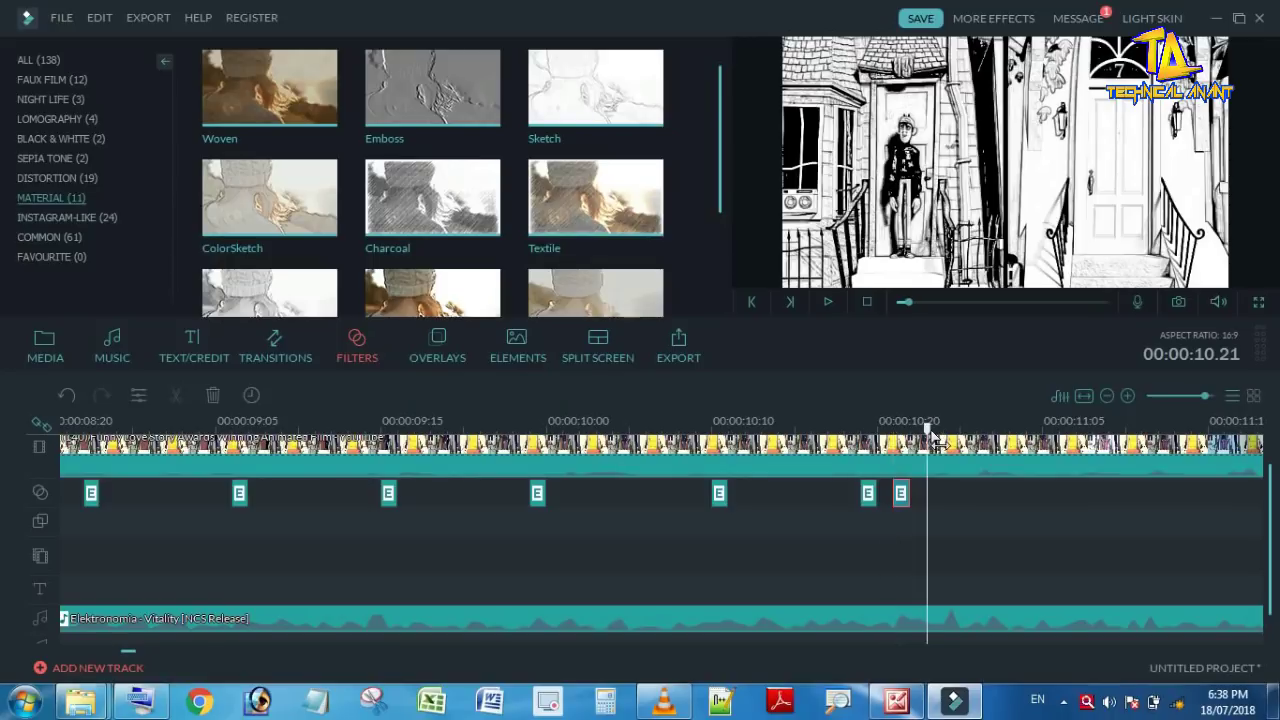
key("ctrl+v")
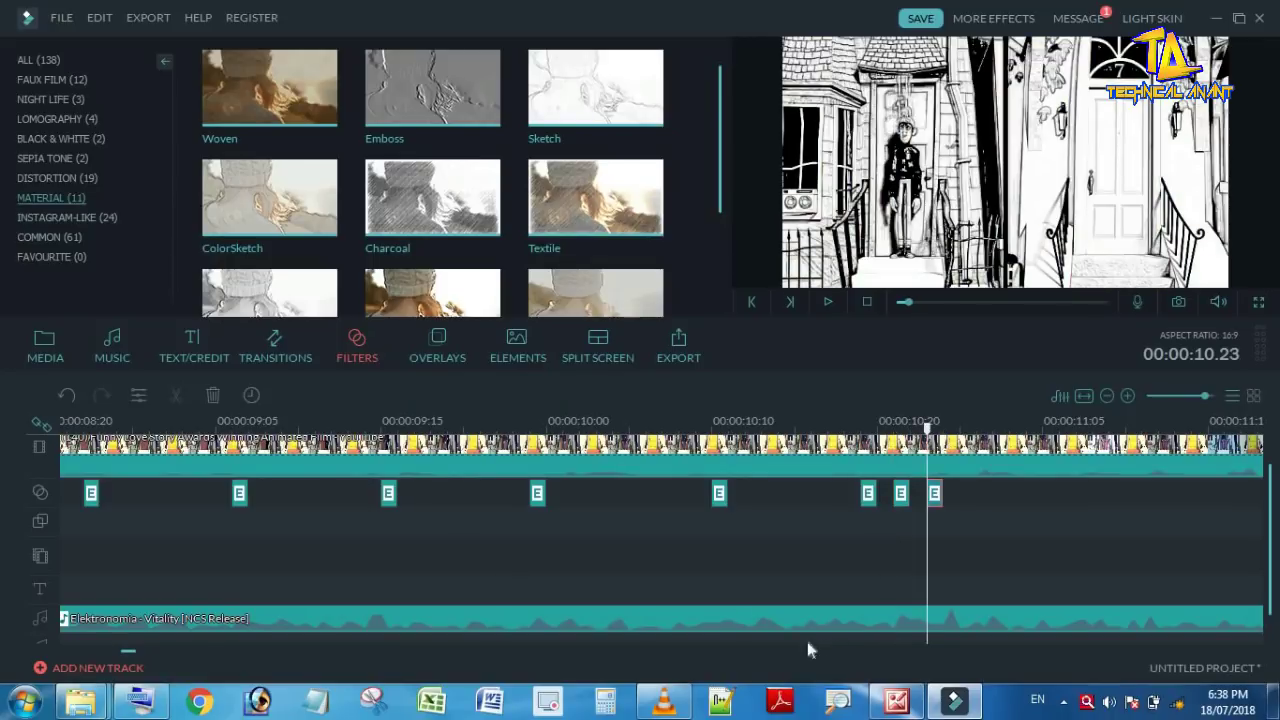
- Preview the flashing effect from the start of the Funny Love Story clip through the three closely spaced Sketch pieces
left_click_drag(129, 652, 115, 651)
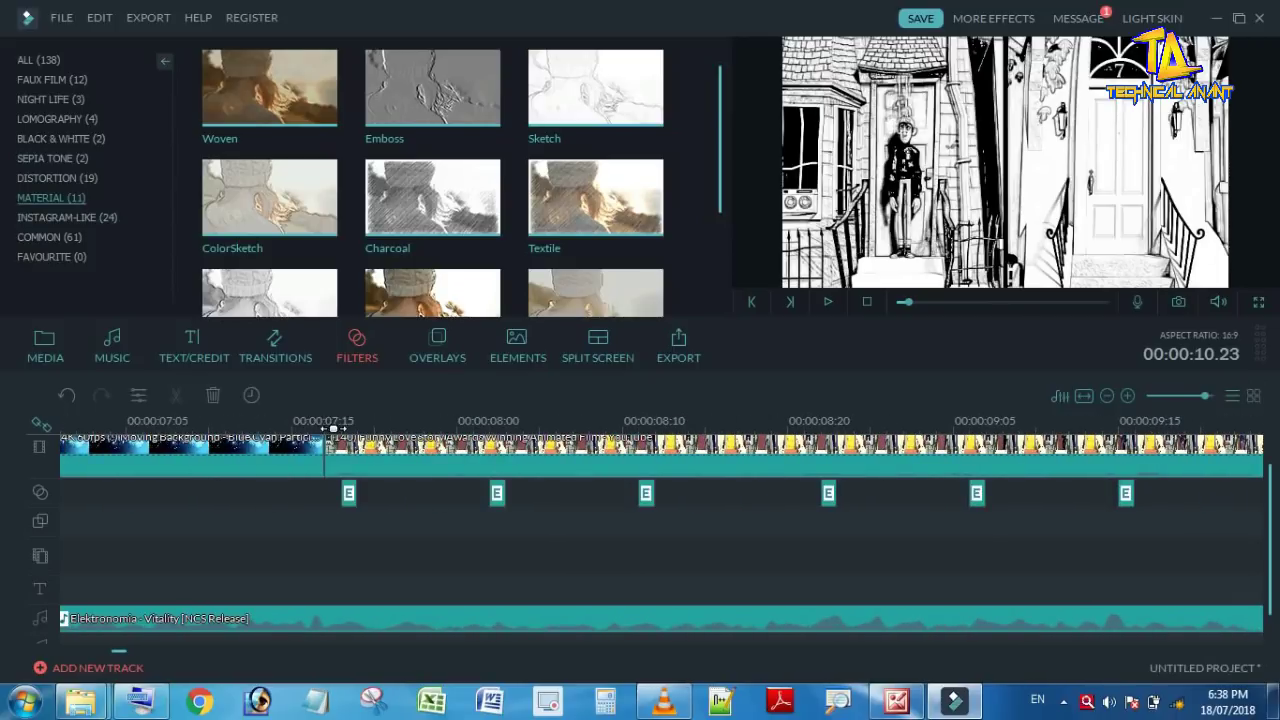
left_click(326, 426)
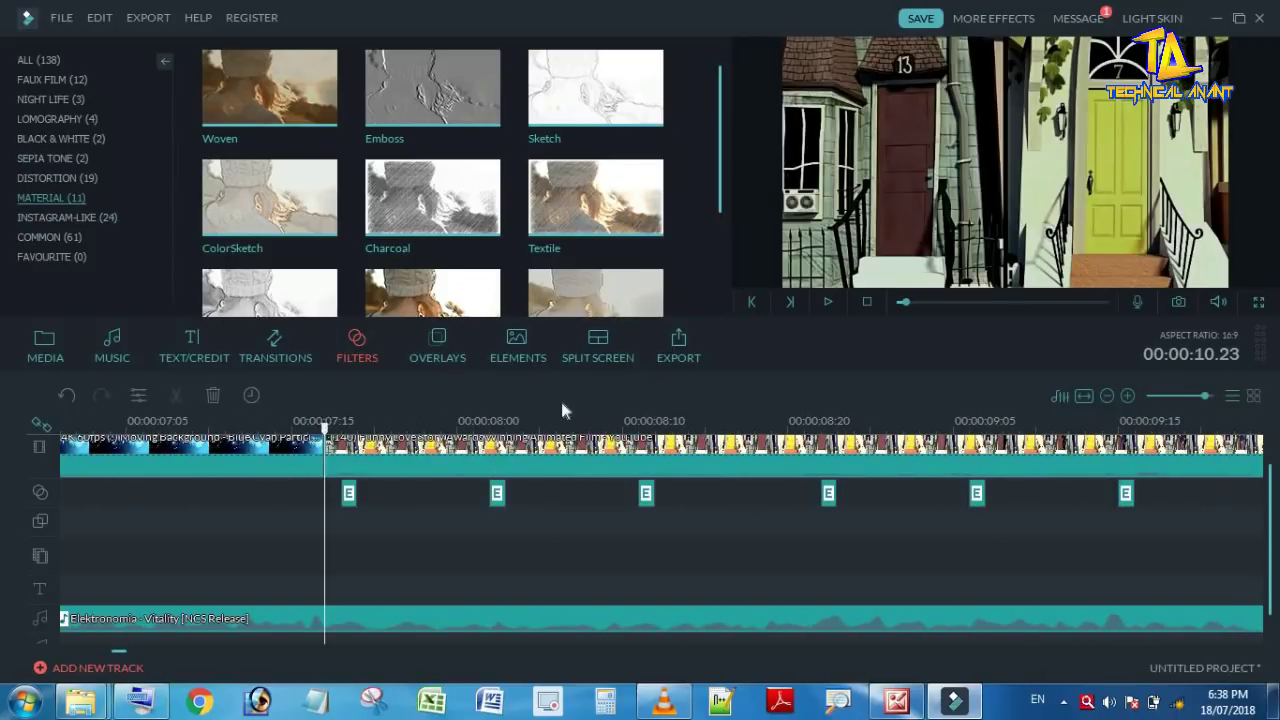
left_click(827, 304)
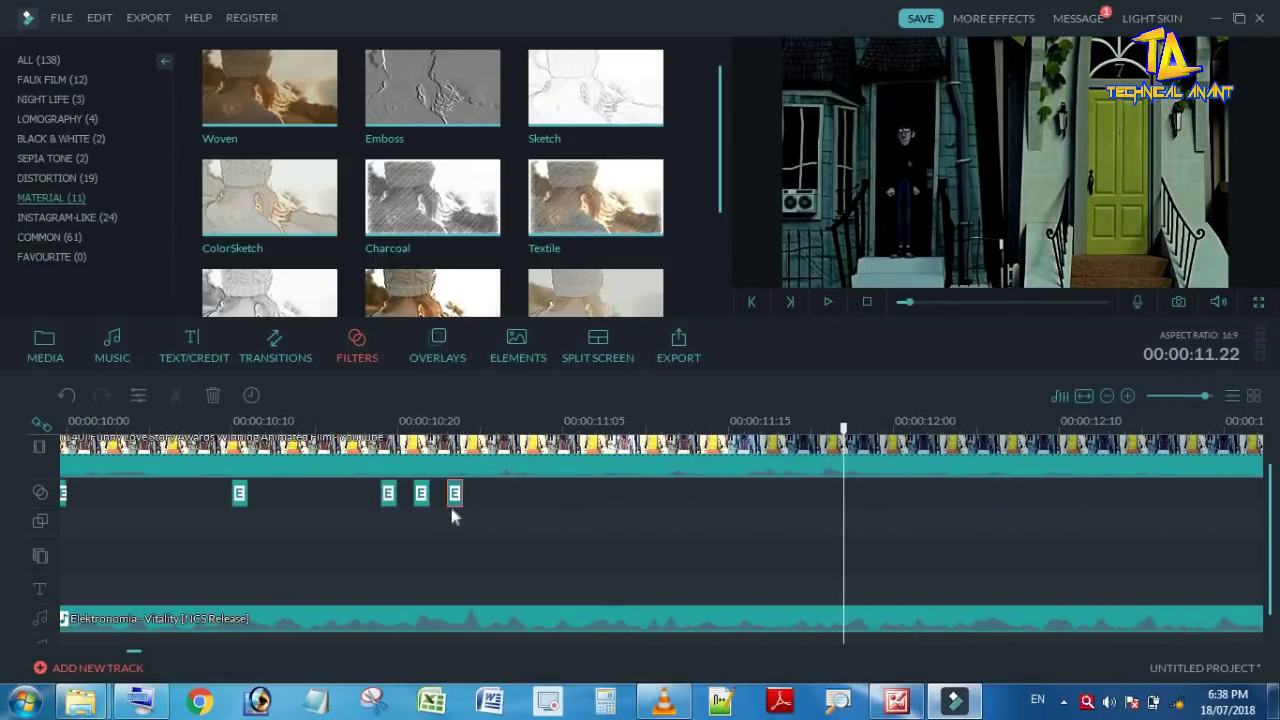
- Copy all the short Sketch pieces from 00:00:07.18 onwards and paste the whole series at 00:00:11.07
scroll(133, 660, "up", 5)
left_click_drag(957, 497, 537, 500)
left_click(537, 500)
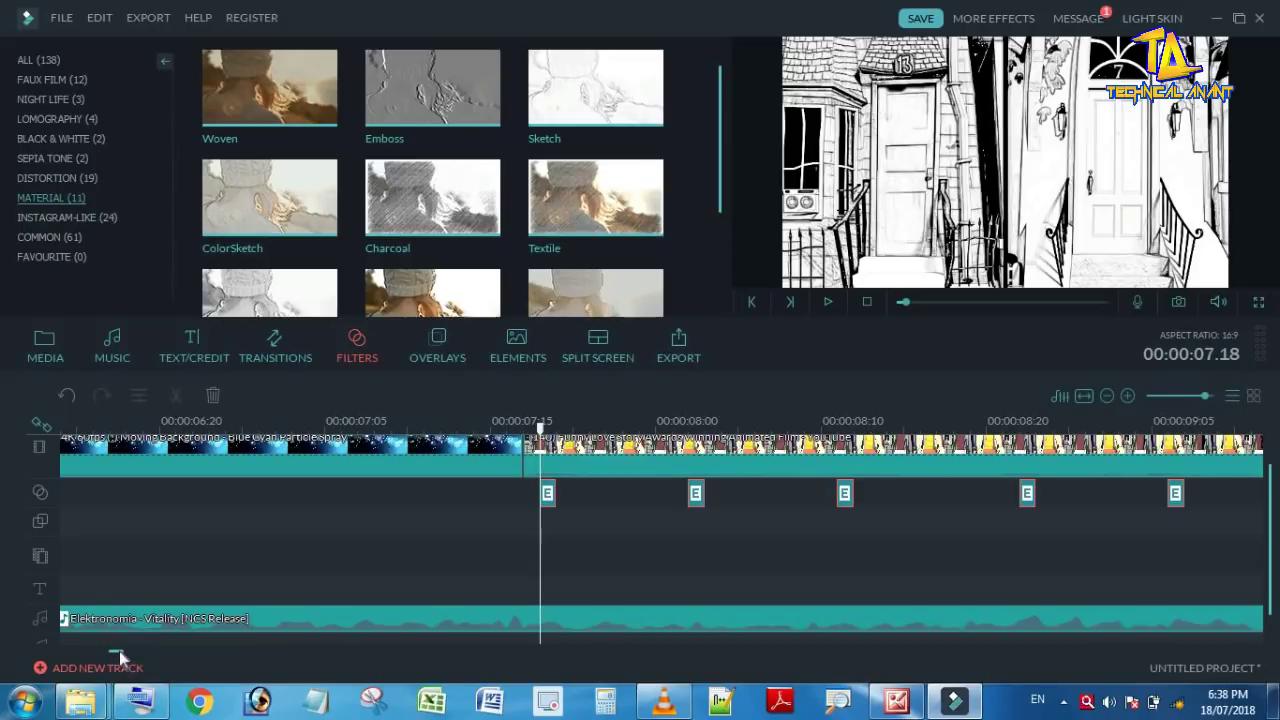
scroll(119, 651, "right", 3)
scroll(139, 651, "right", 2)
scroll(151, 636, "right", 2)
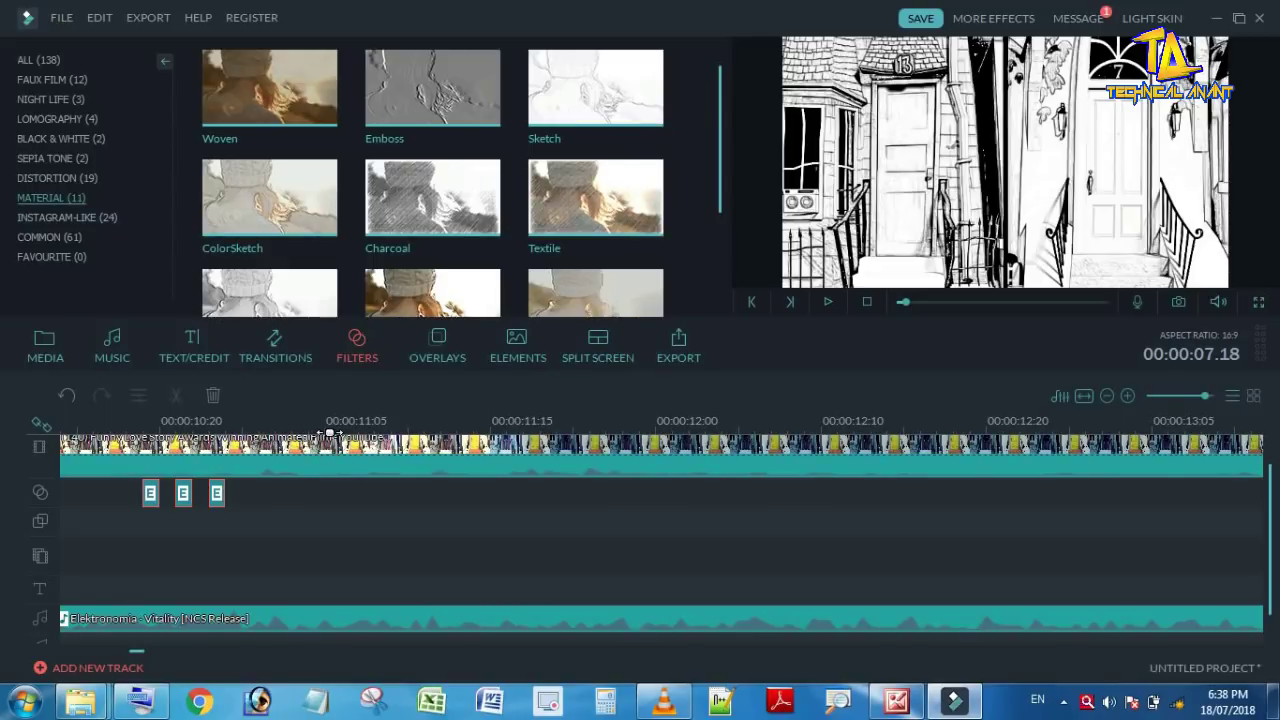
scroll(358, 432, "right", 1)
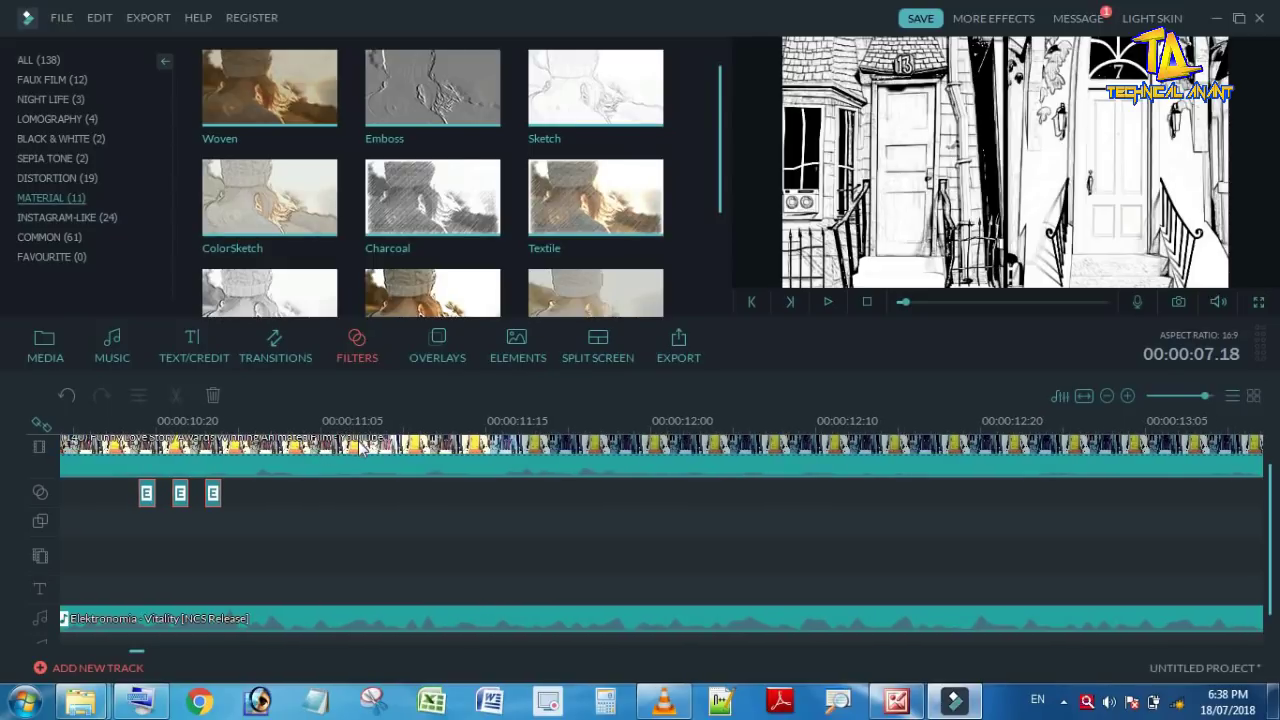
left_click(337, 427)
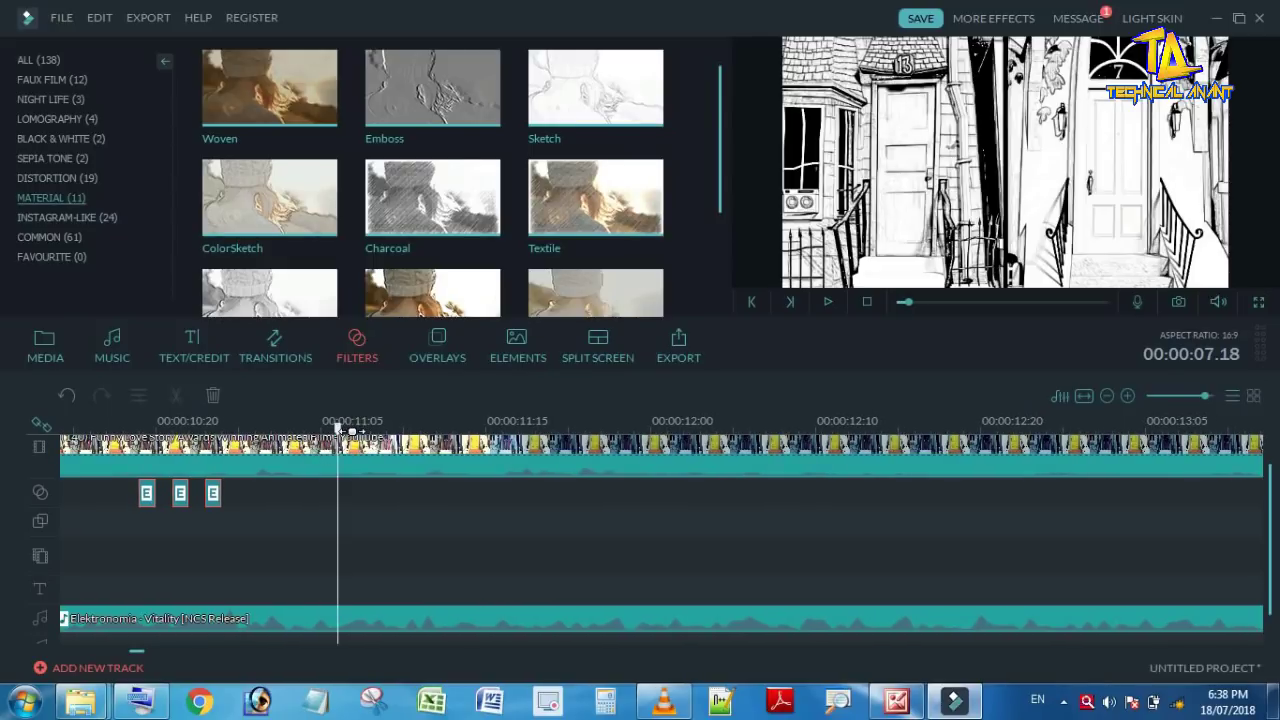
left_click_drag(337, 427, 352, 430)
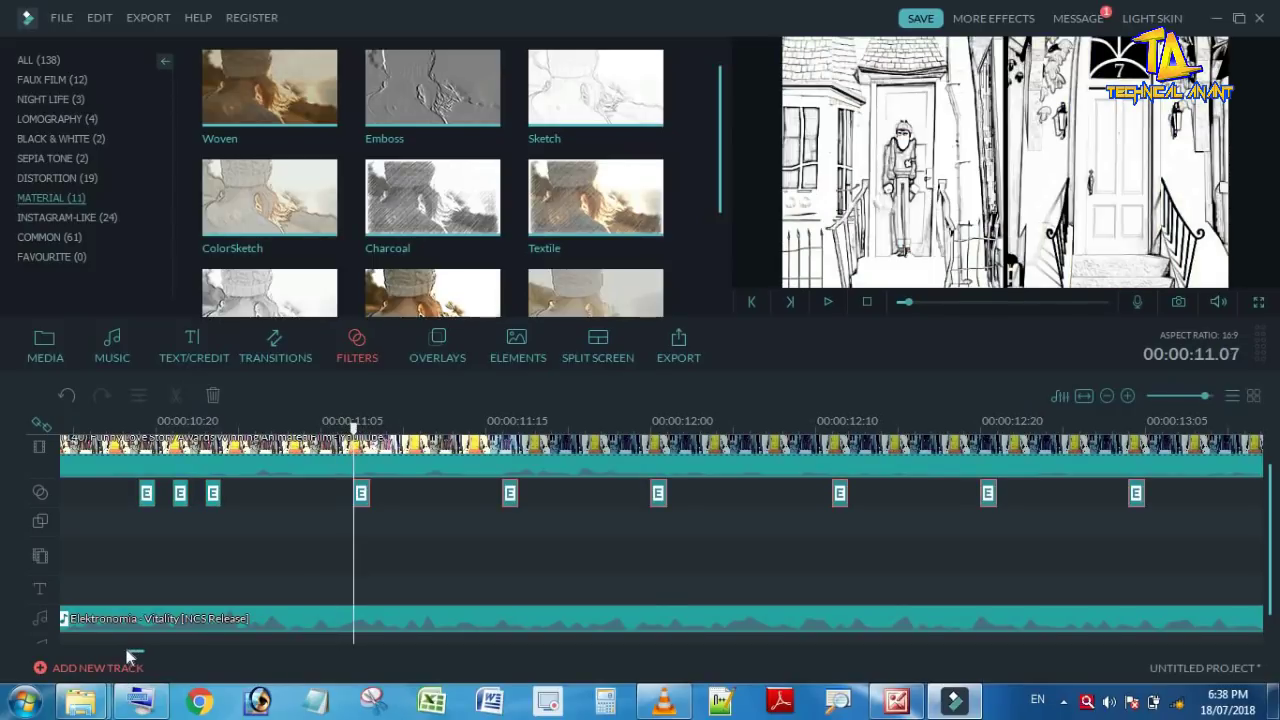
- Play the complete repeated Sketch flashing sequence from 00:00:07.17, the start of the Funny Love Story clip
scroll(128, 657, "up", 10)
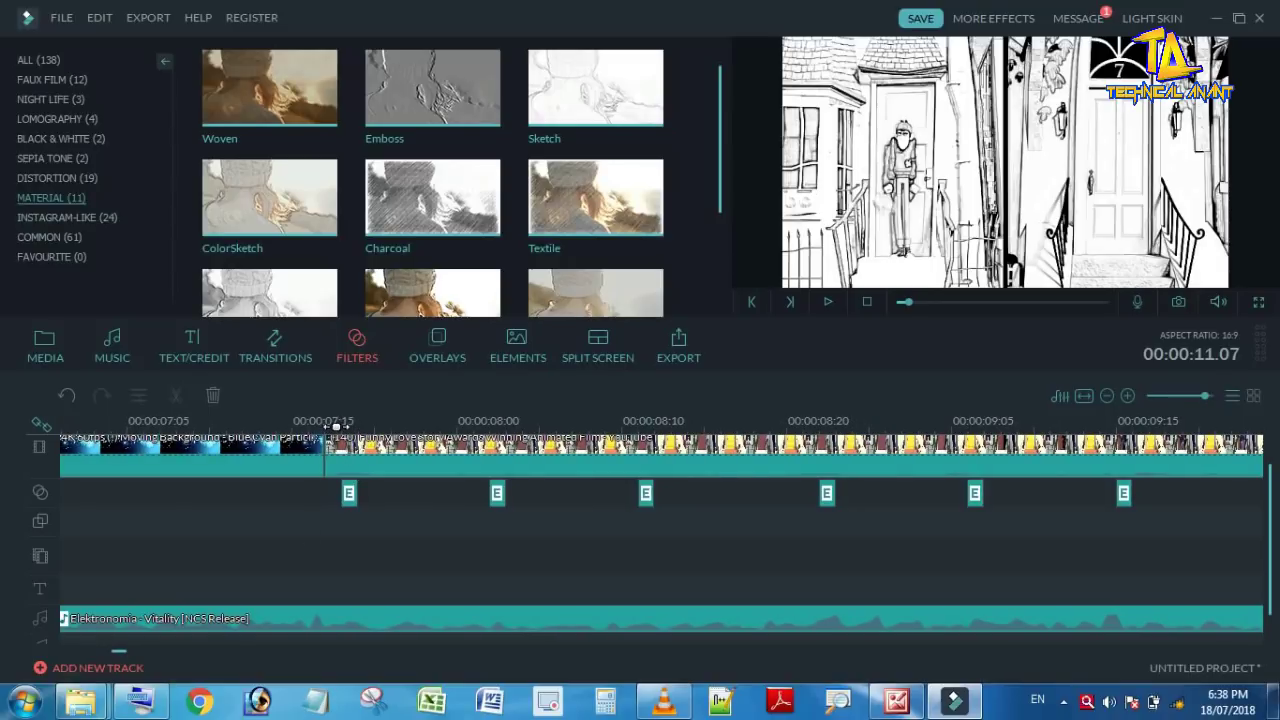
left_click(324, 424)
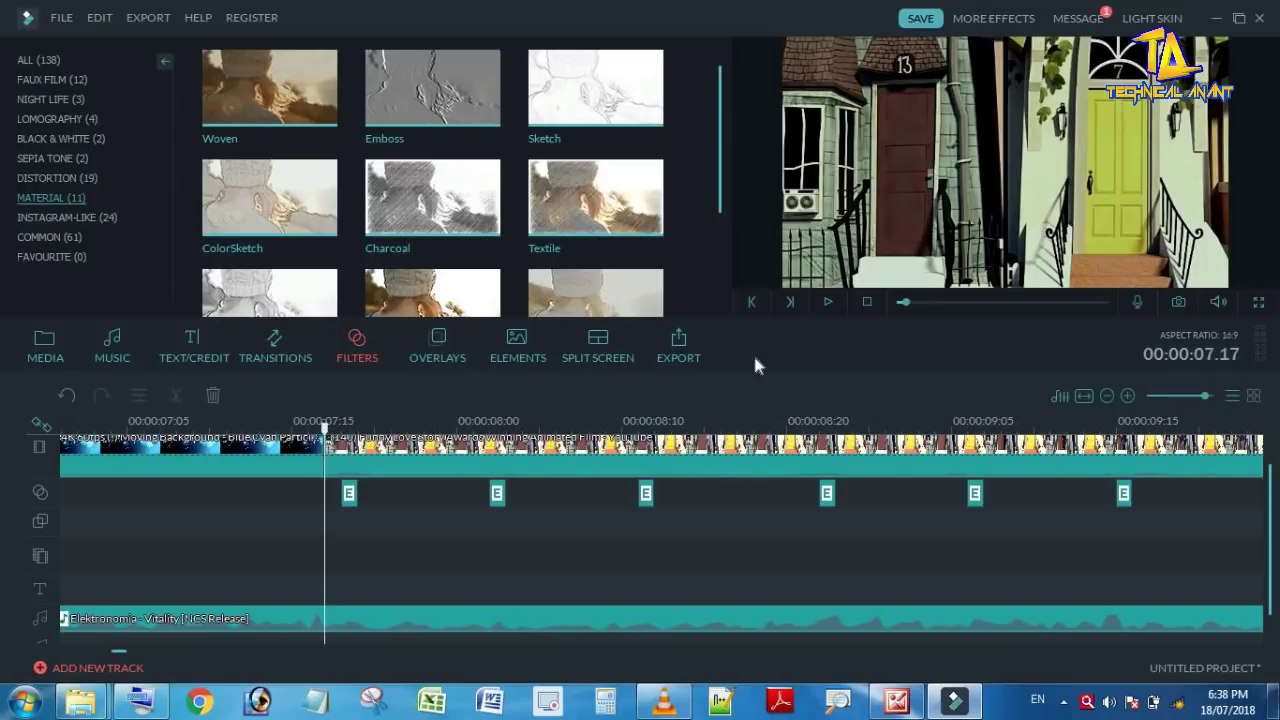
left_click(830, 300)
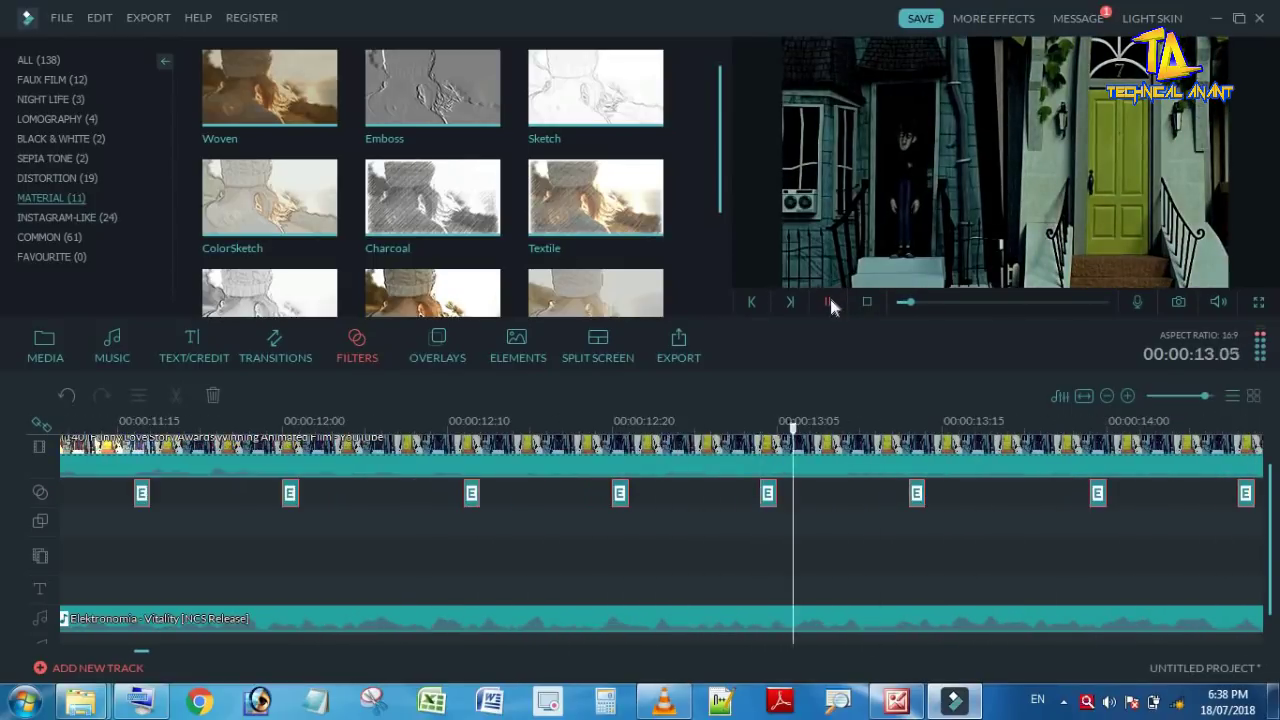
- Stop playback and replay both Sketch flashing series from 00:00:07.17, stopping shortly after the last pieces at about 00:00:15
left_click(828, 300)
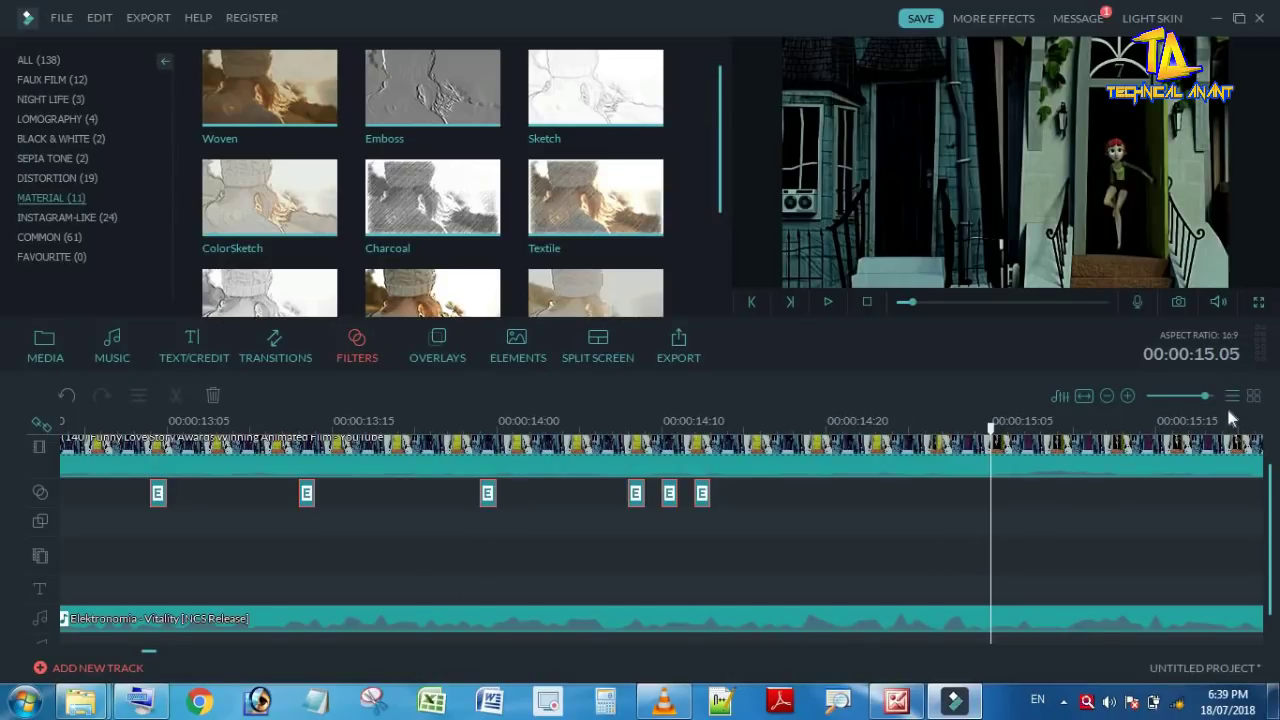
left_click_drag(1203, 396, 1201, 398)
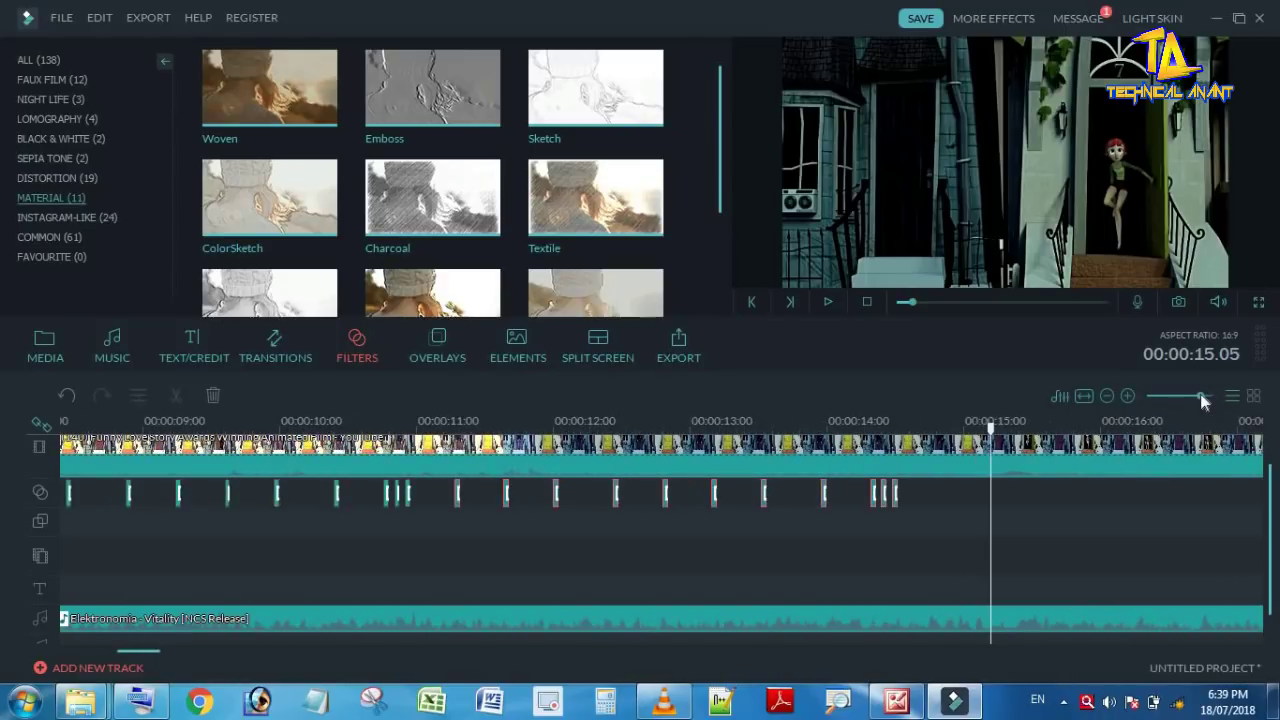
left_click(460, 425)
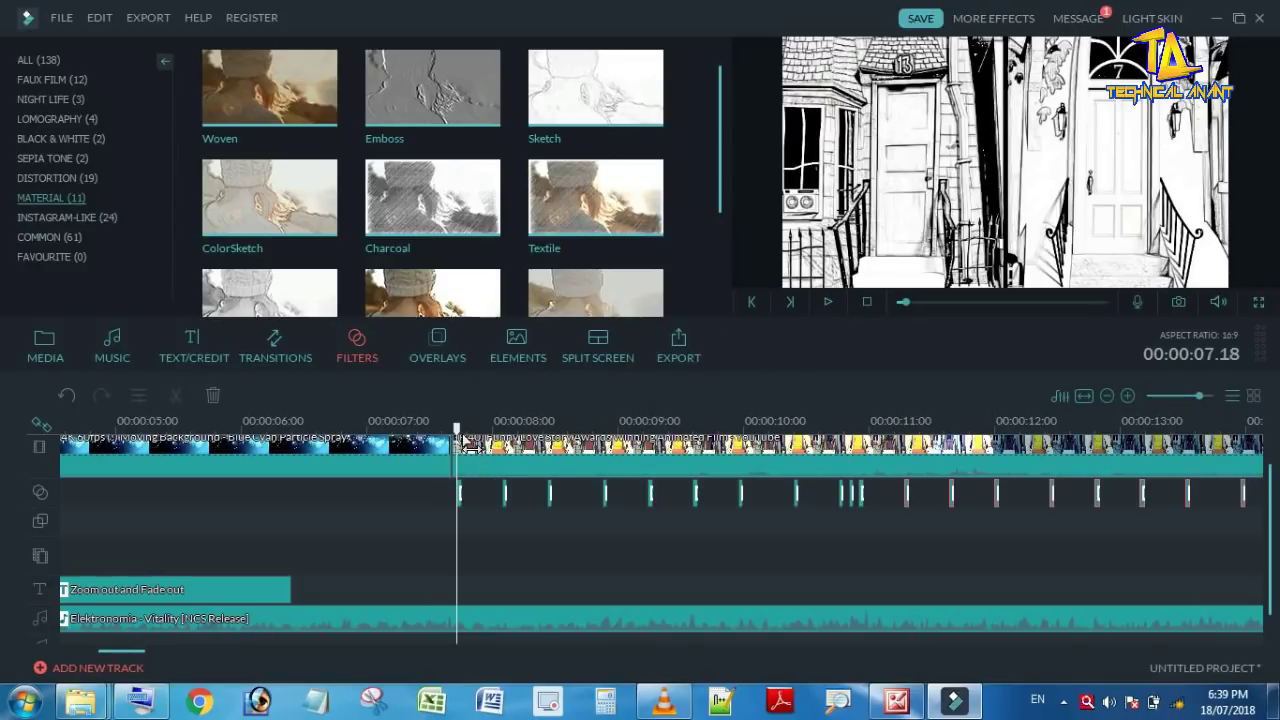
left_click_drag(457, 429, 452, 429)
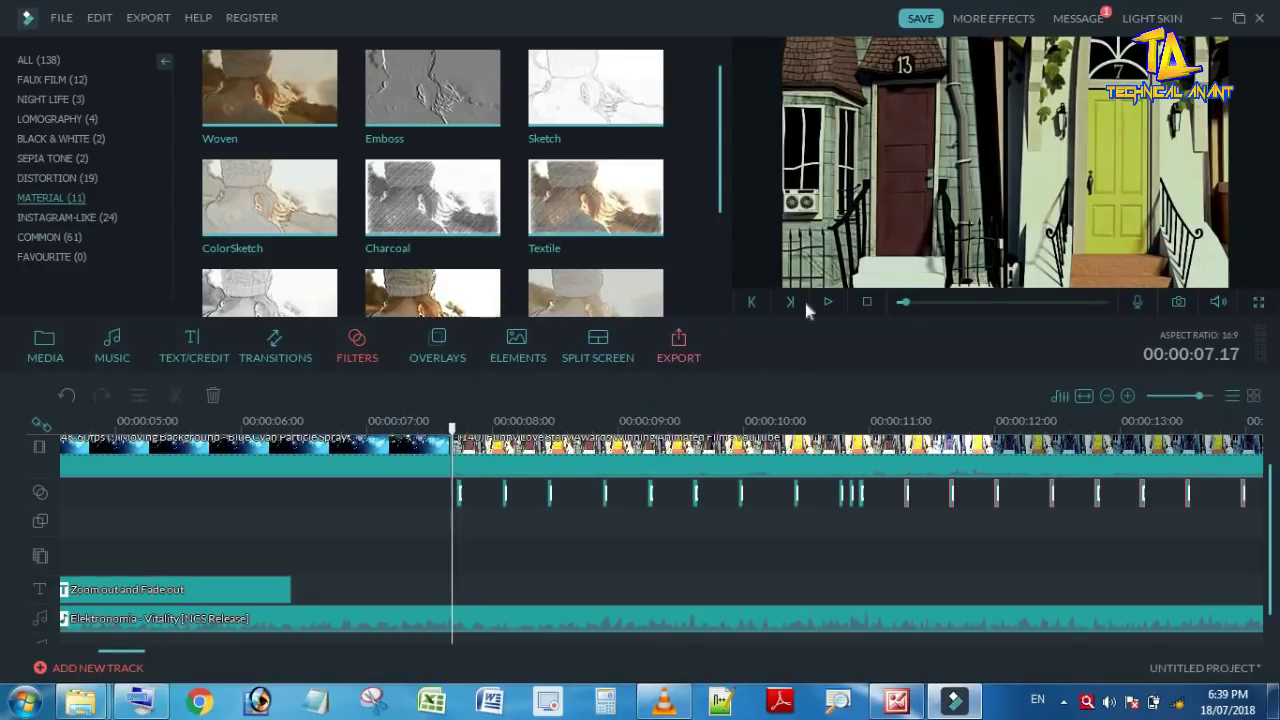
left_click(828, 302)
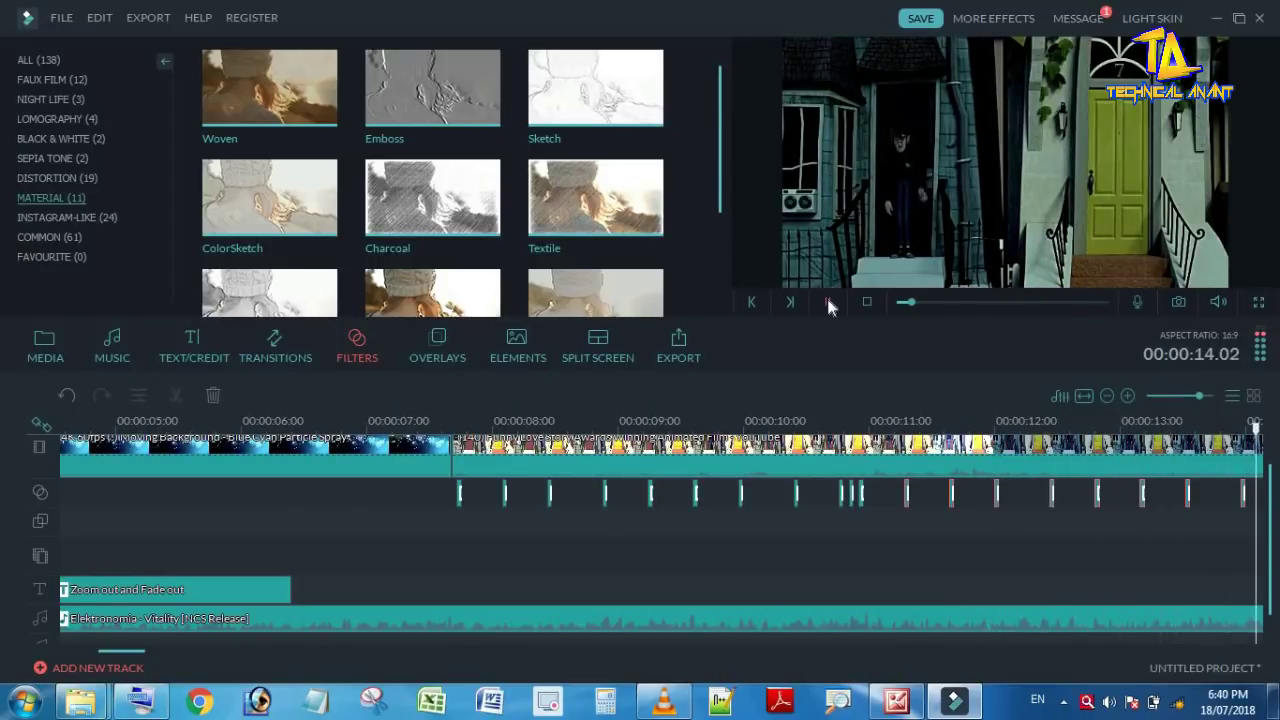
left_click(827, 298)
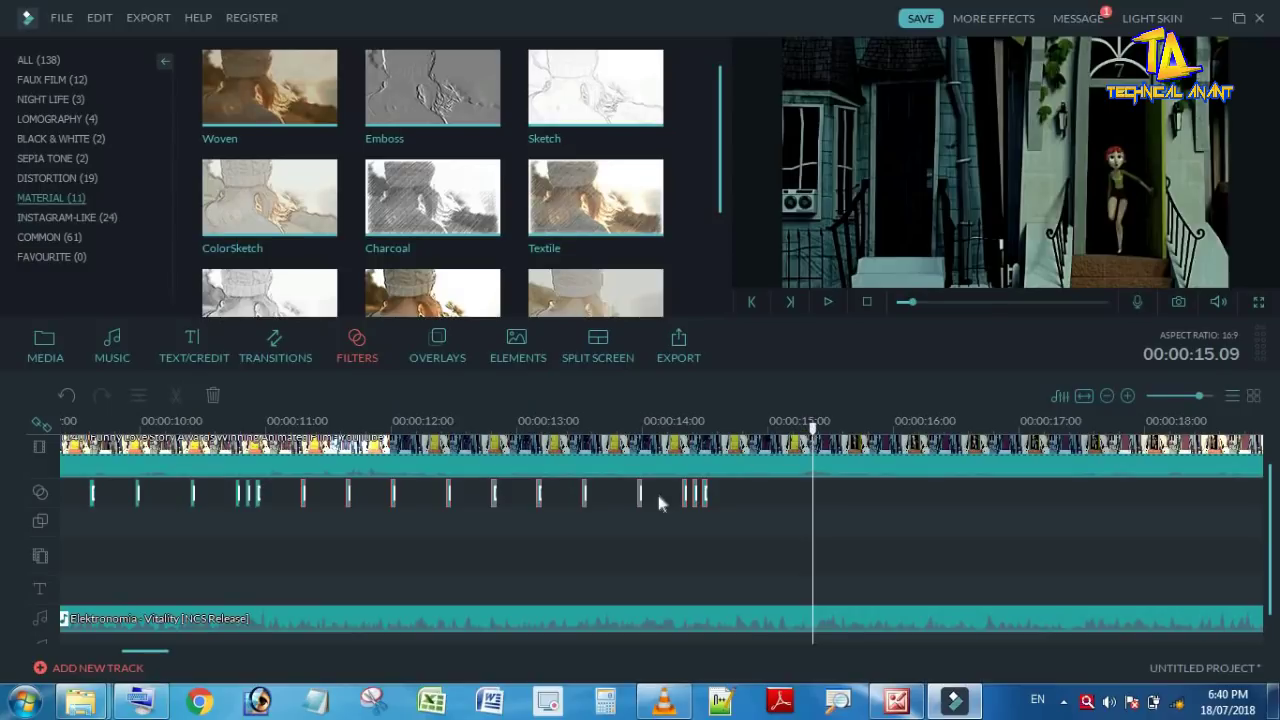
- Clear the current selection and select the three closely spaced Sketch pieces at the end of the series, starting at 00:00:14.08
left_click(677, 521)
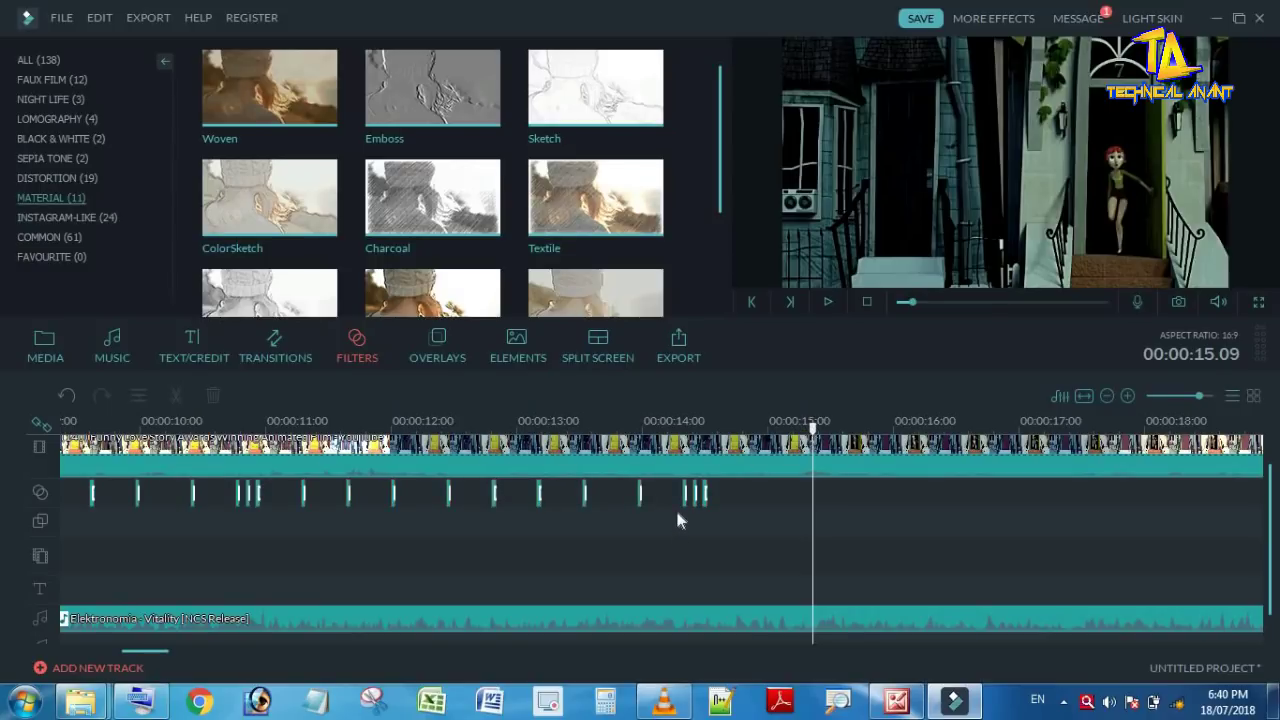
left_click(684, 495)
left_click(716, 494)
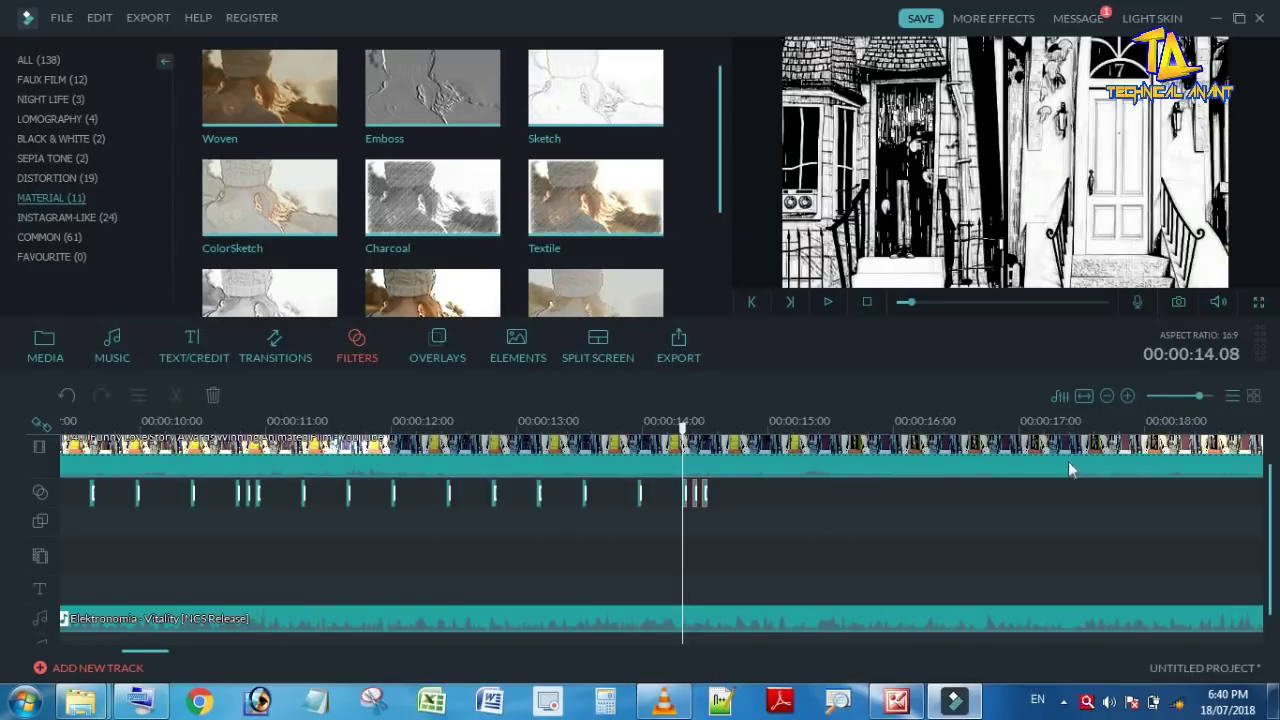
left_click_drag(1203, 400, 1204, 395)
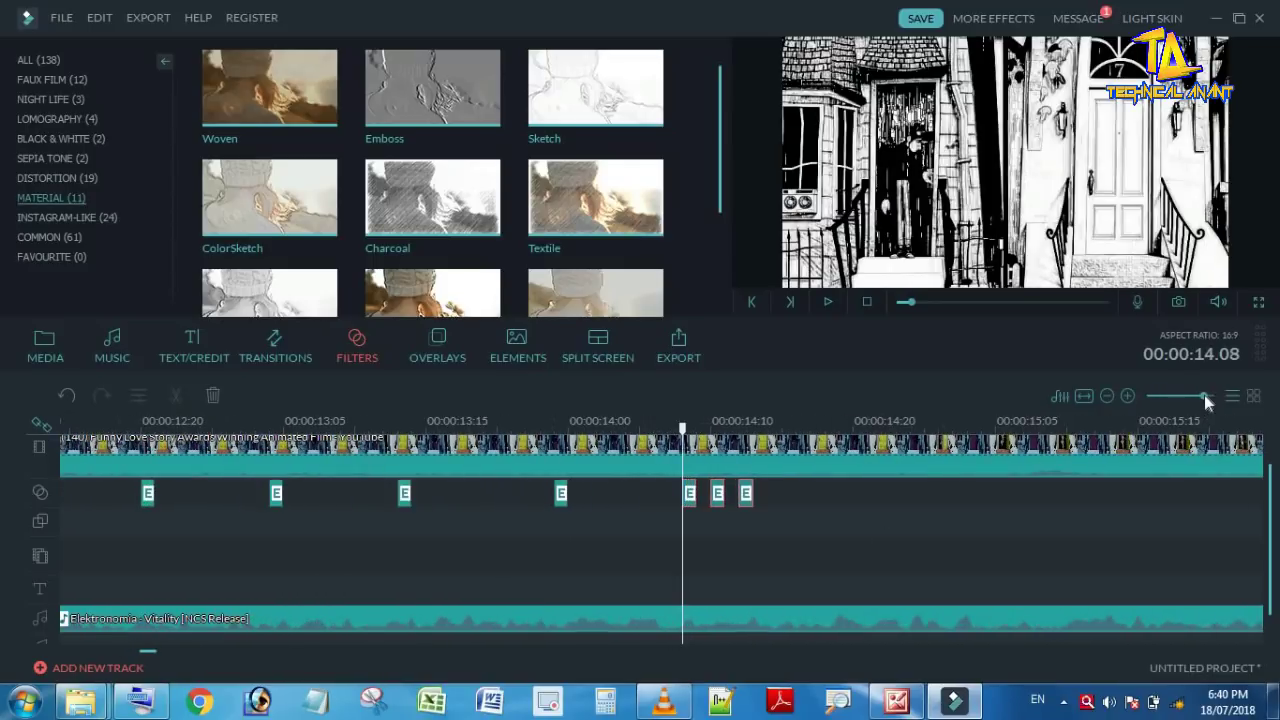